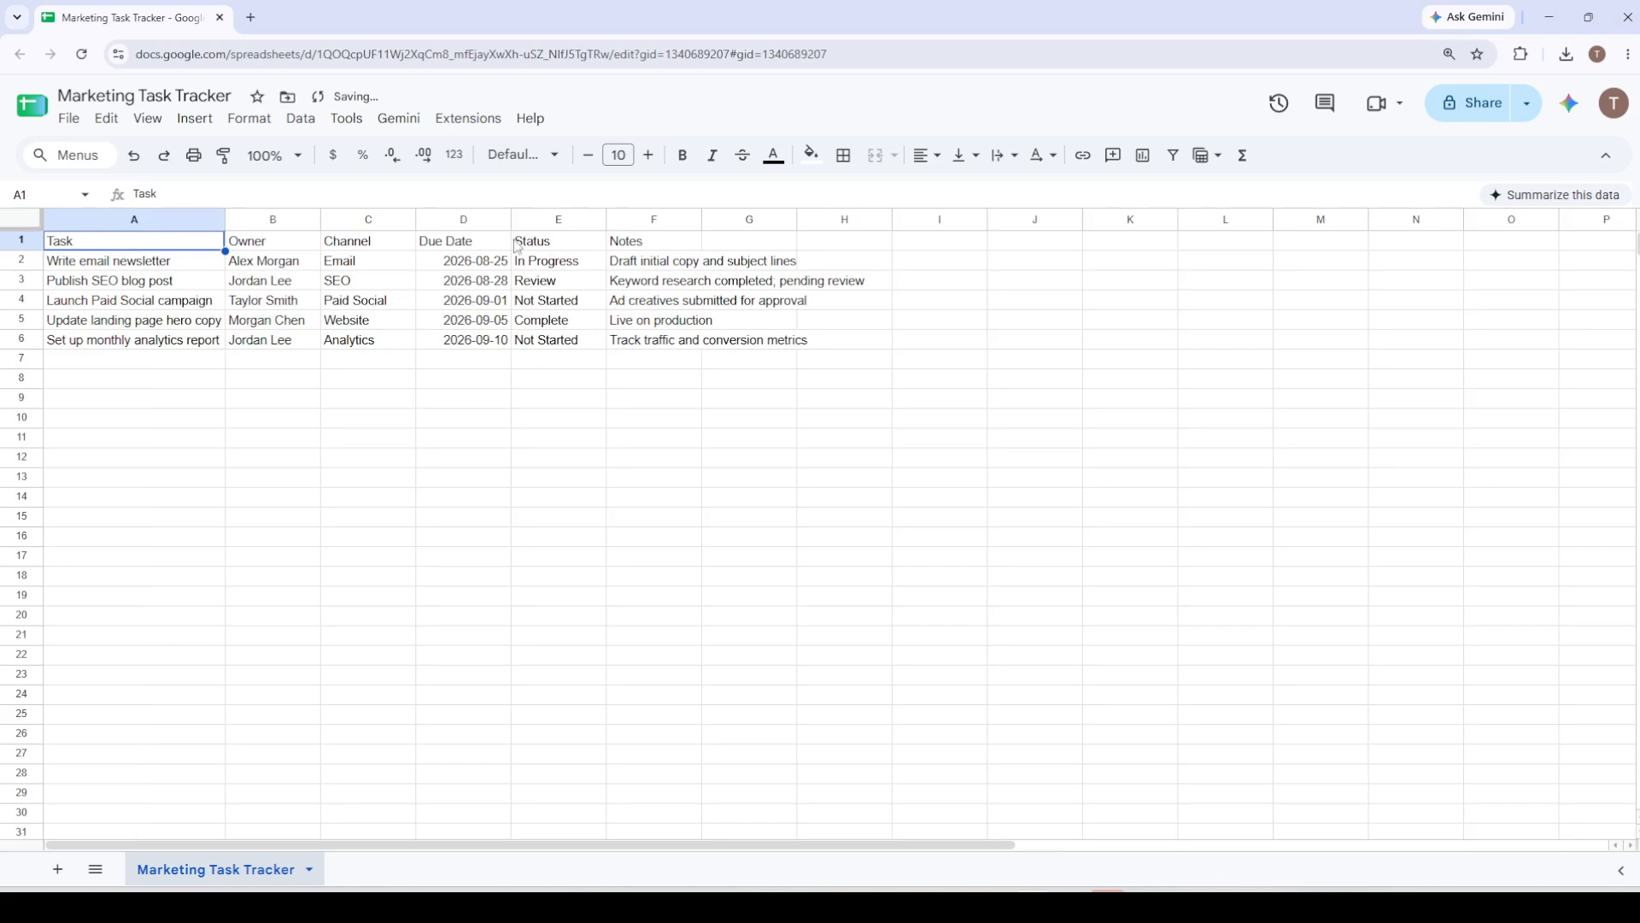
Review the six column headers in row 1, from Task through Notes
{"action": "left_click", "coordinate": [489, 425]}
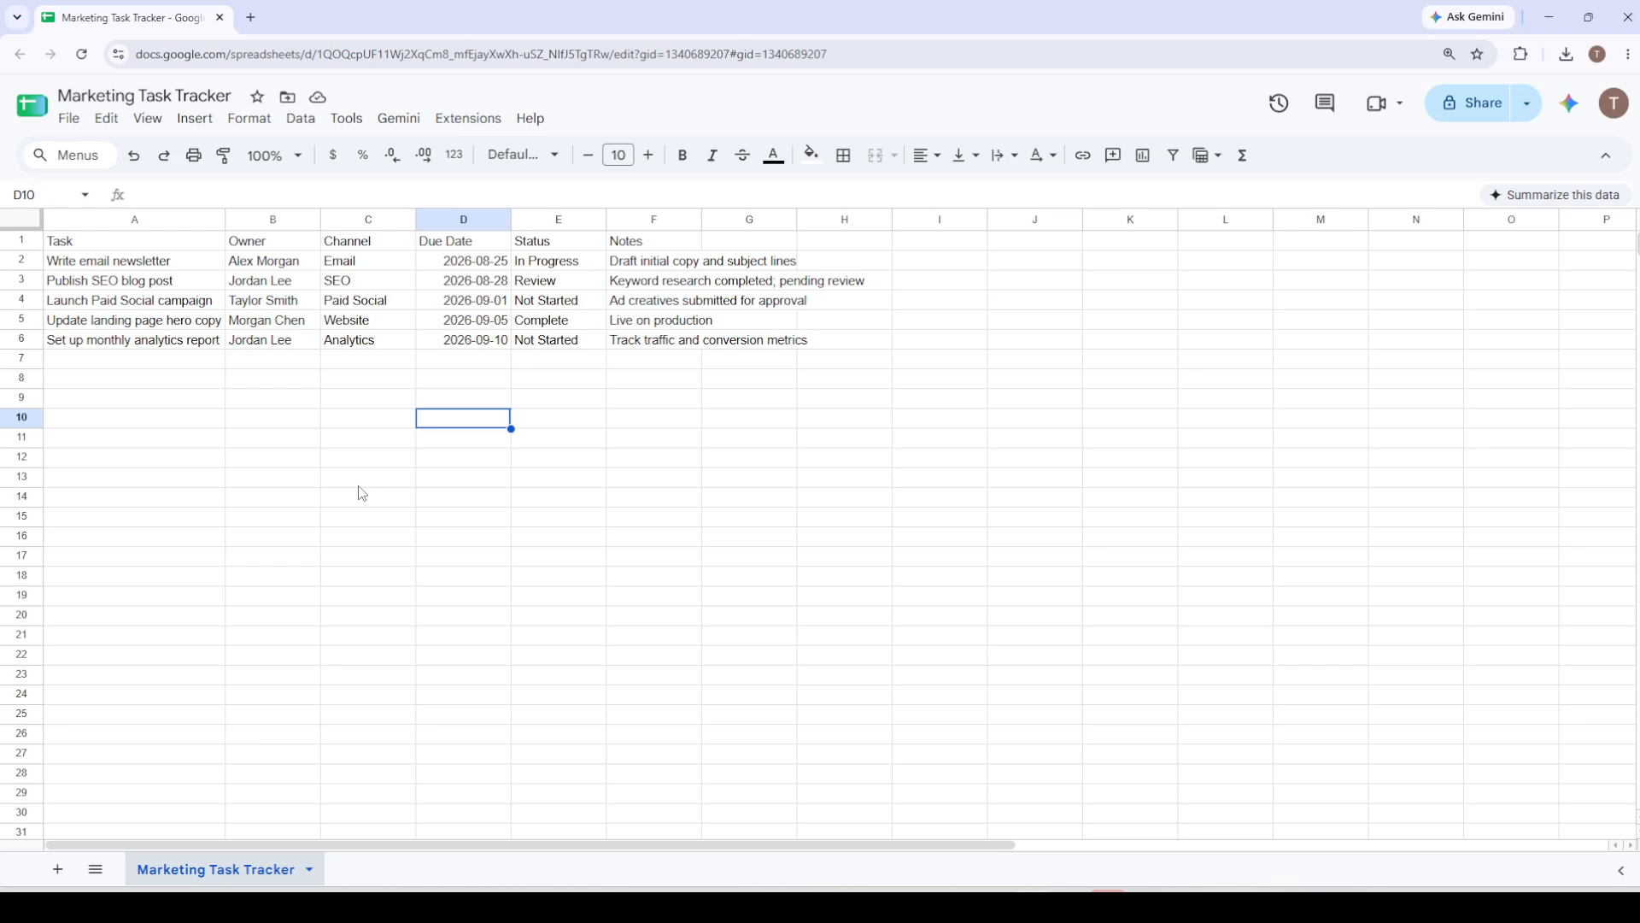
{"action": "left_click", "coordinate": [86, 243]}
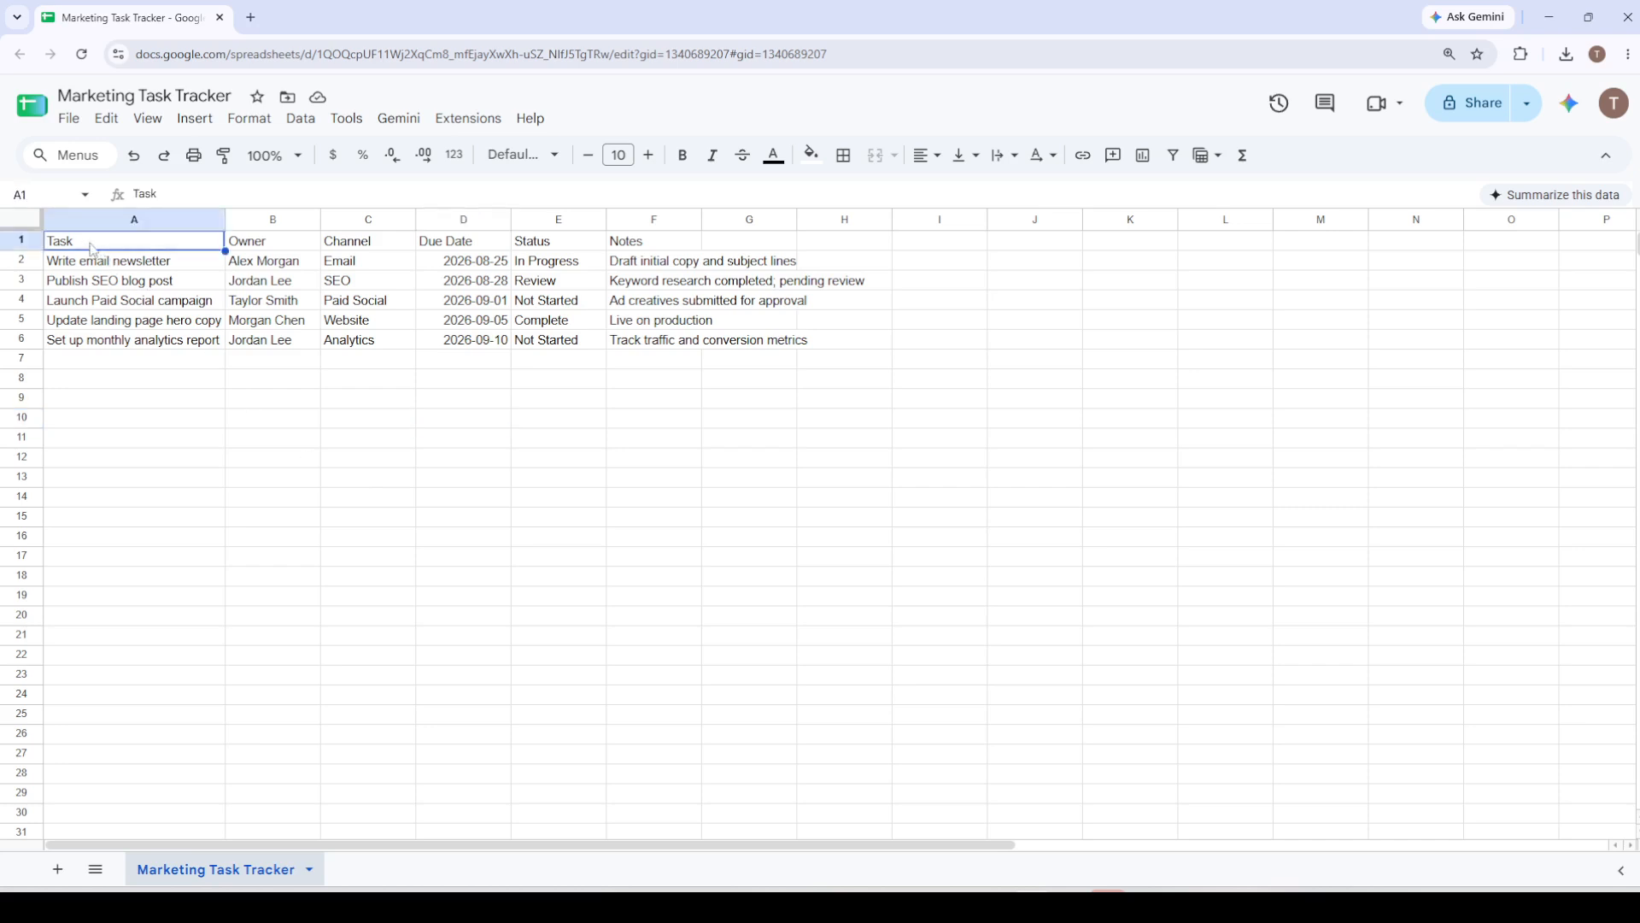
{"action": "left_click", "coordinate": [256, 246]}
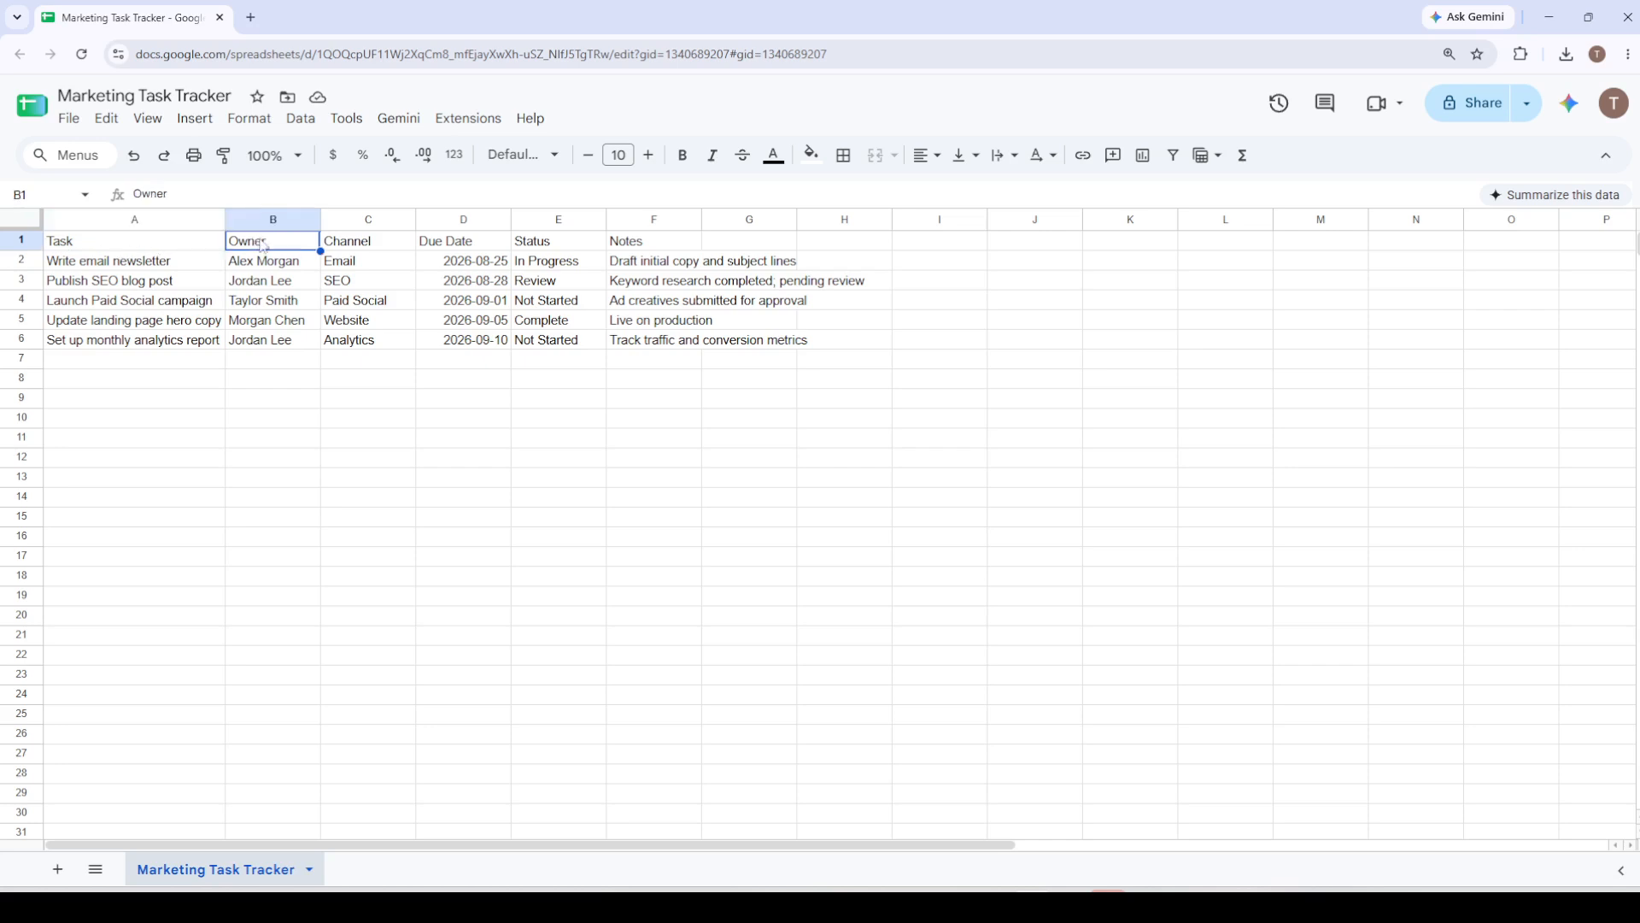
{"action": "left_click", "coordinate": [354, 246]}
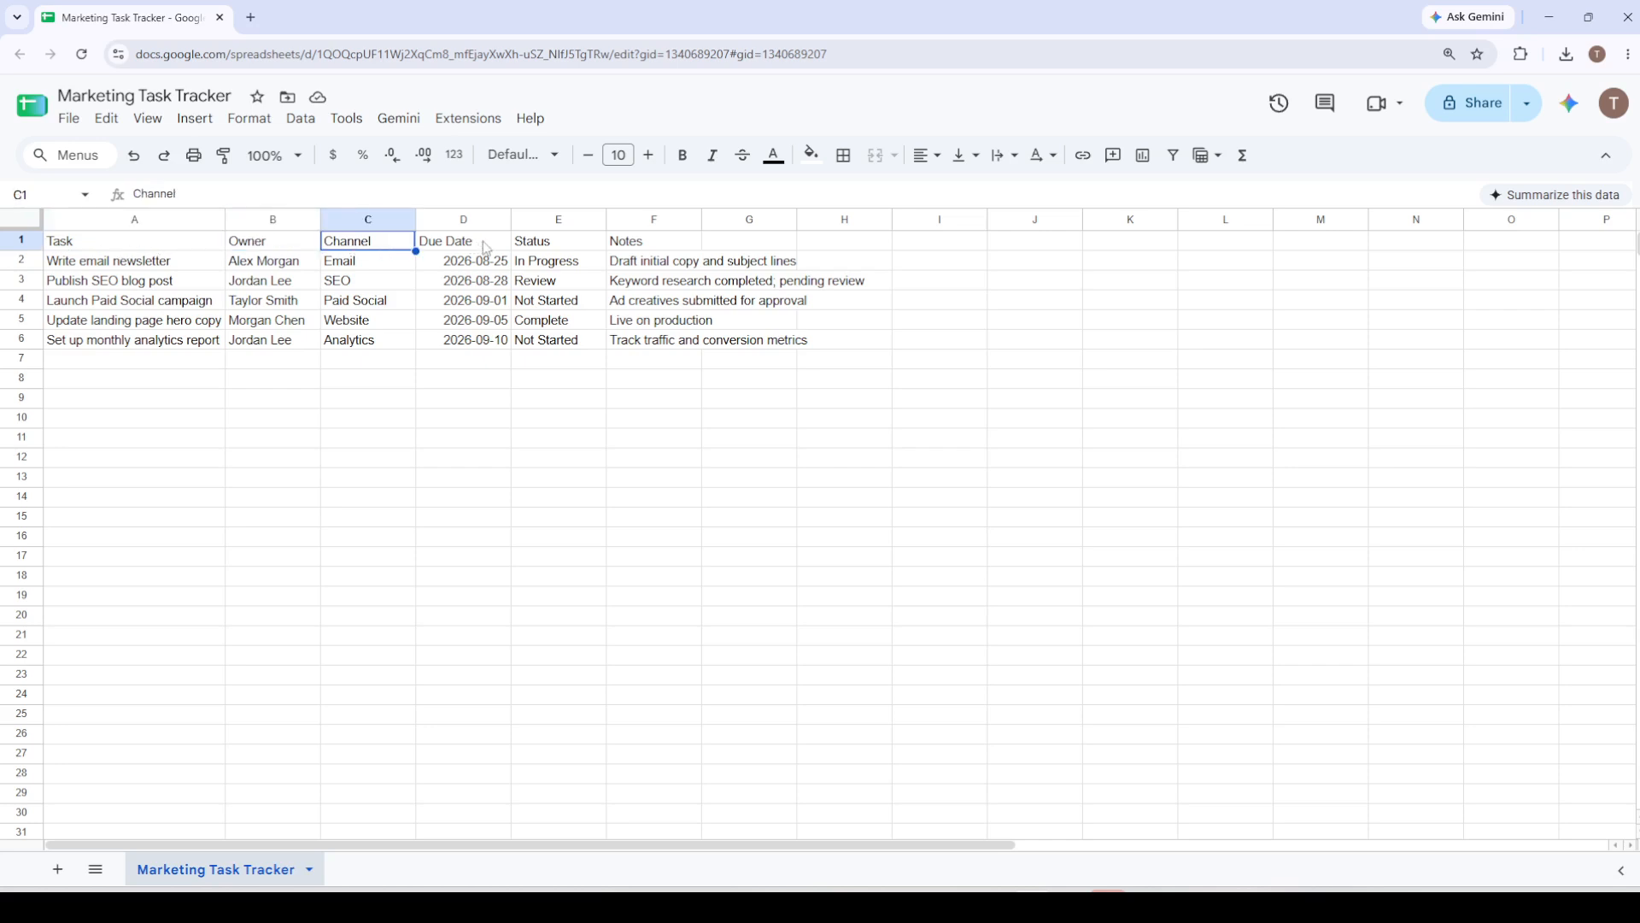
{"action": "left_click", "coordinate": [489, 247]}
{"action": "left_click", "coordinate": [563, 243]}
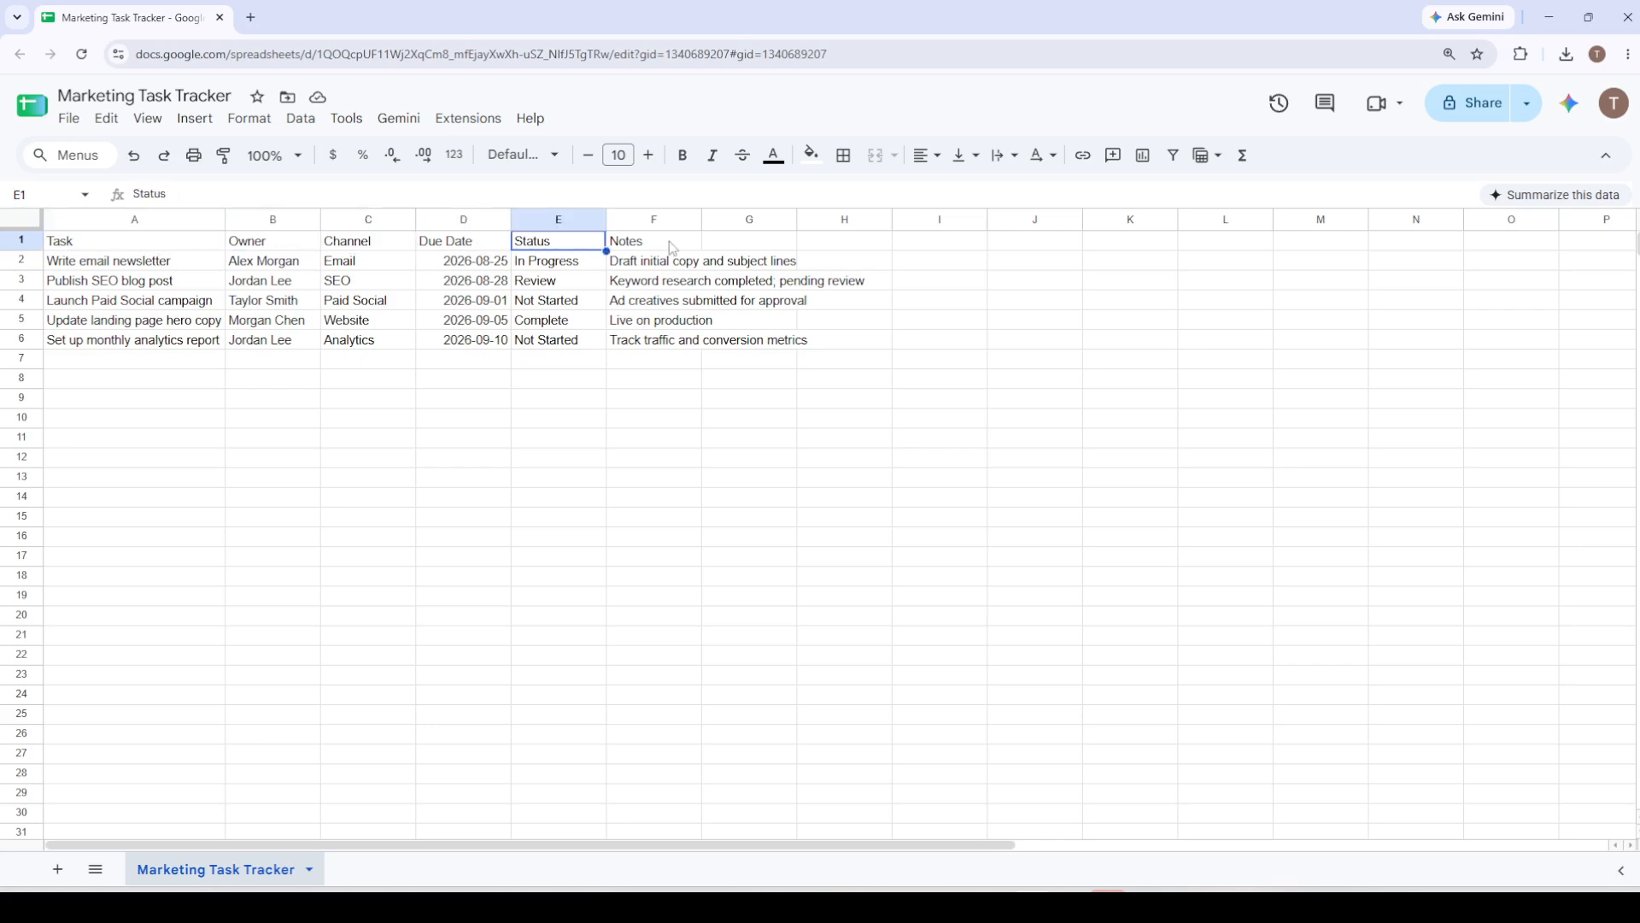
{"action": "left_click", "coordinate": [672, 246]}
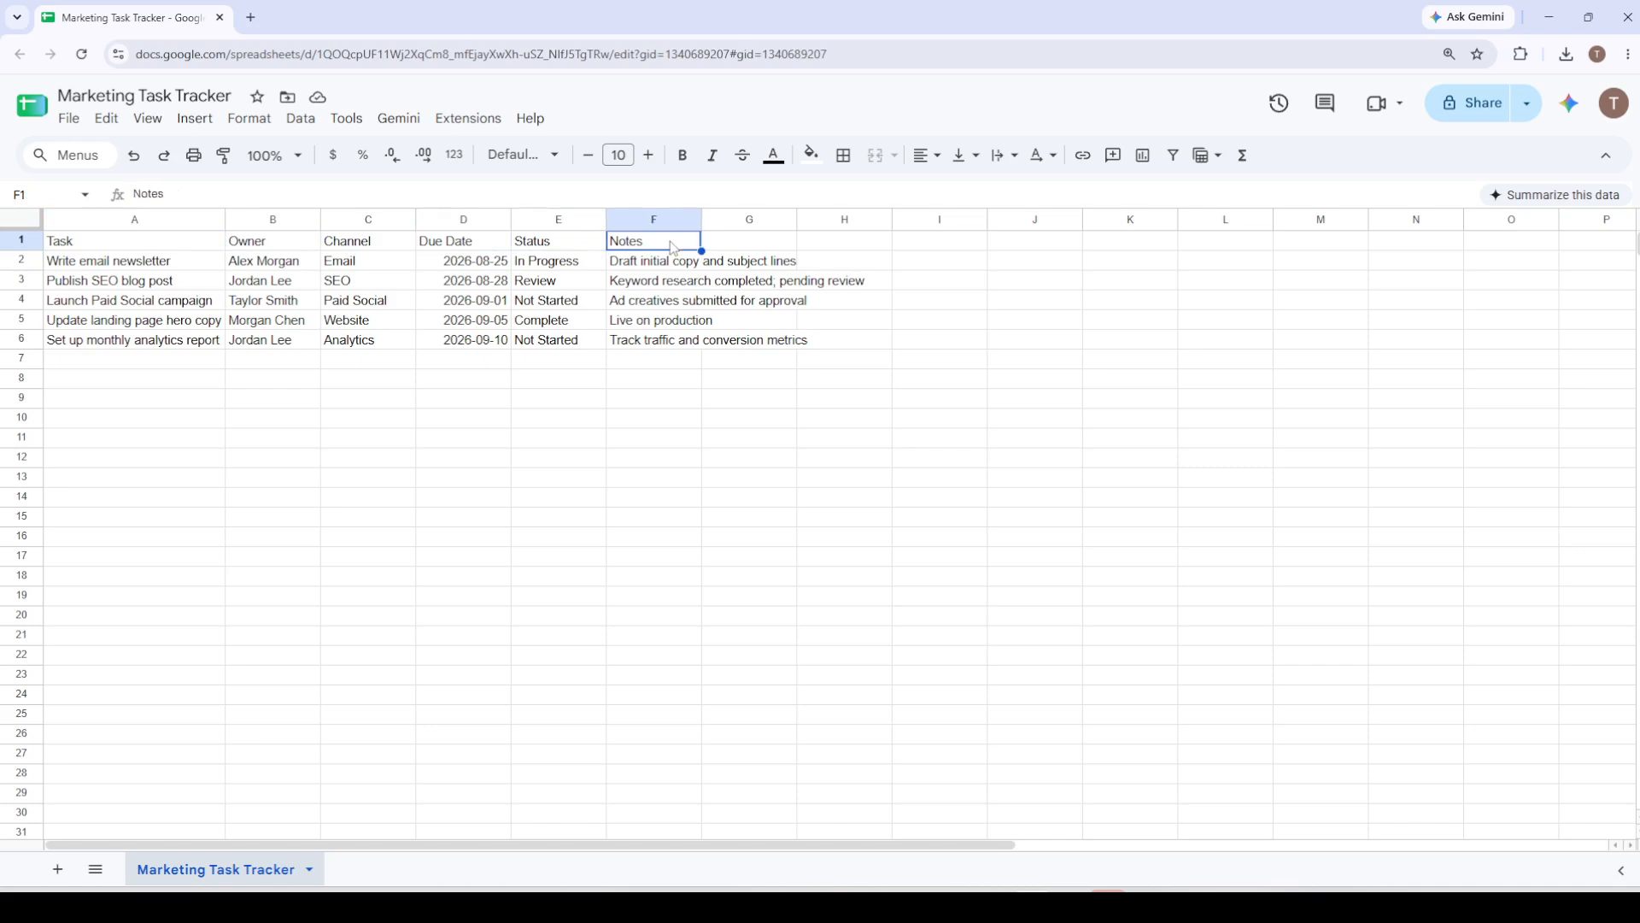
{"action": "left_click", "coordinate": [480, 479]}
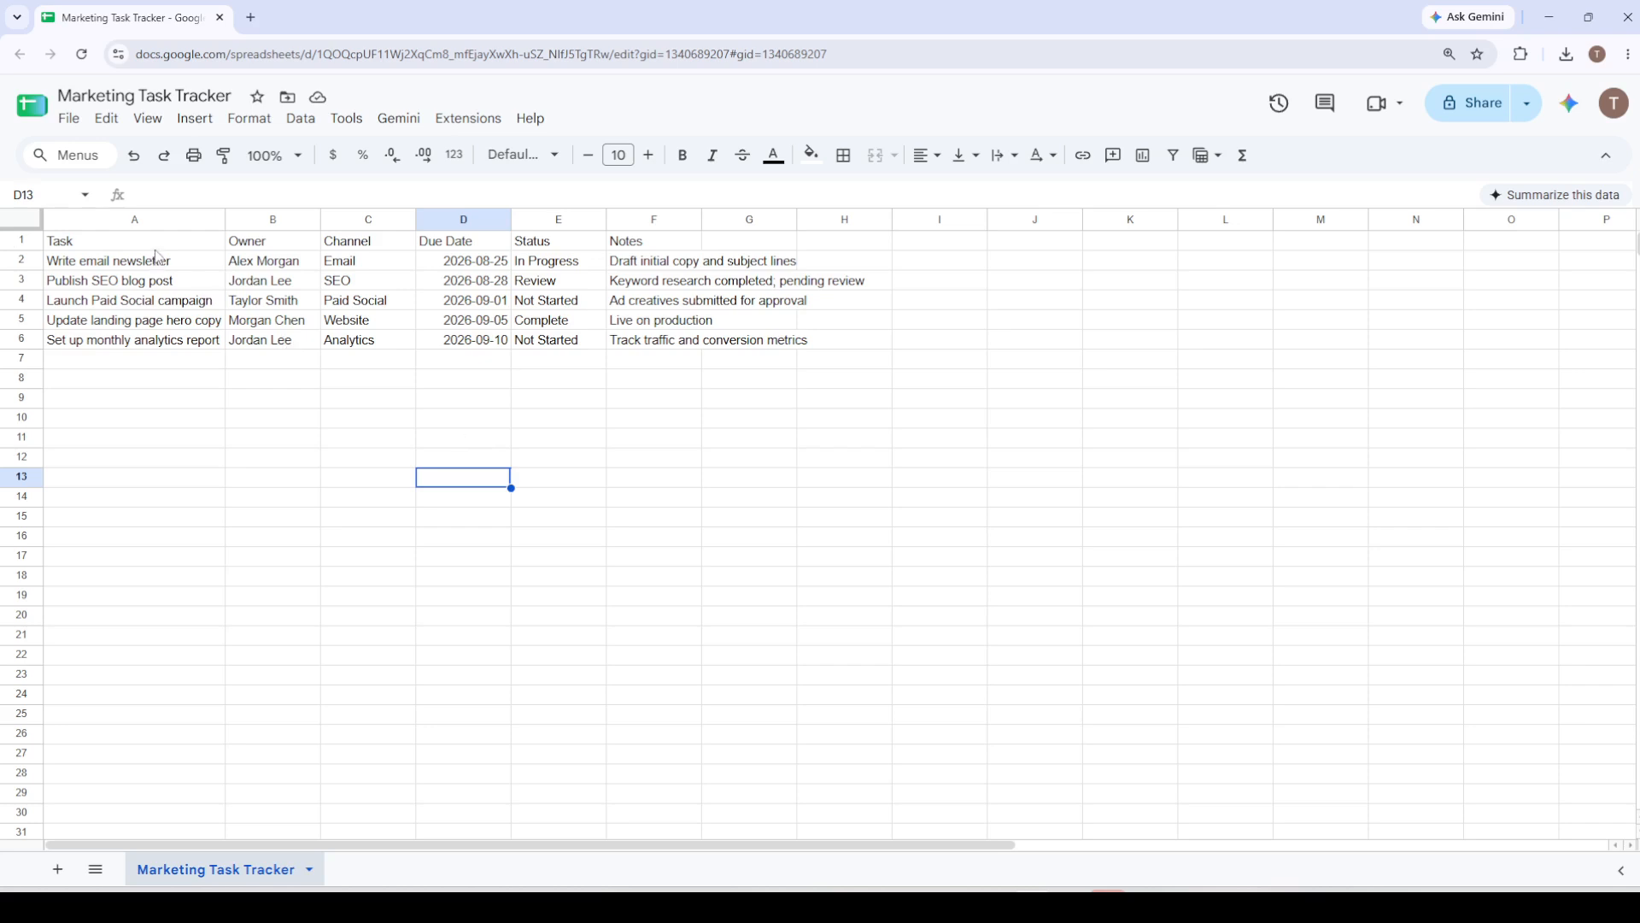
Make the header row bold and give it a gray fill
{"action": "left_click", "coordinate": [25, 236]}
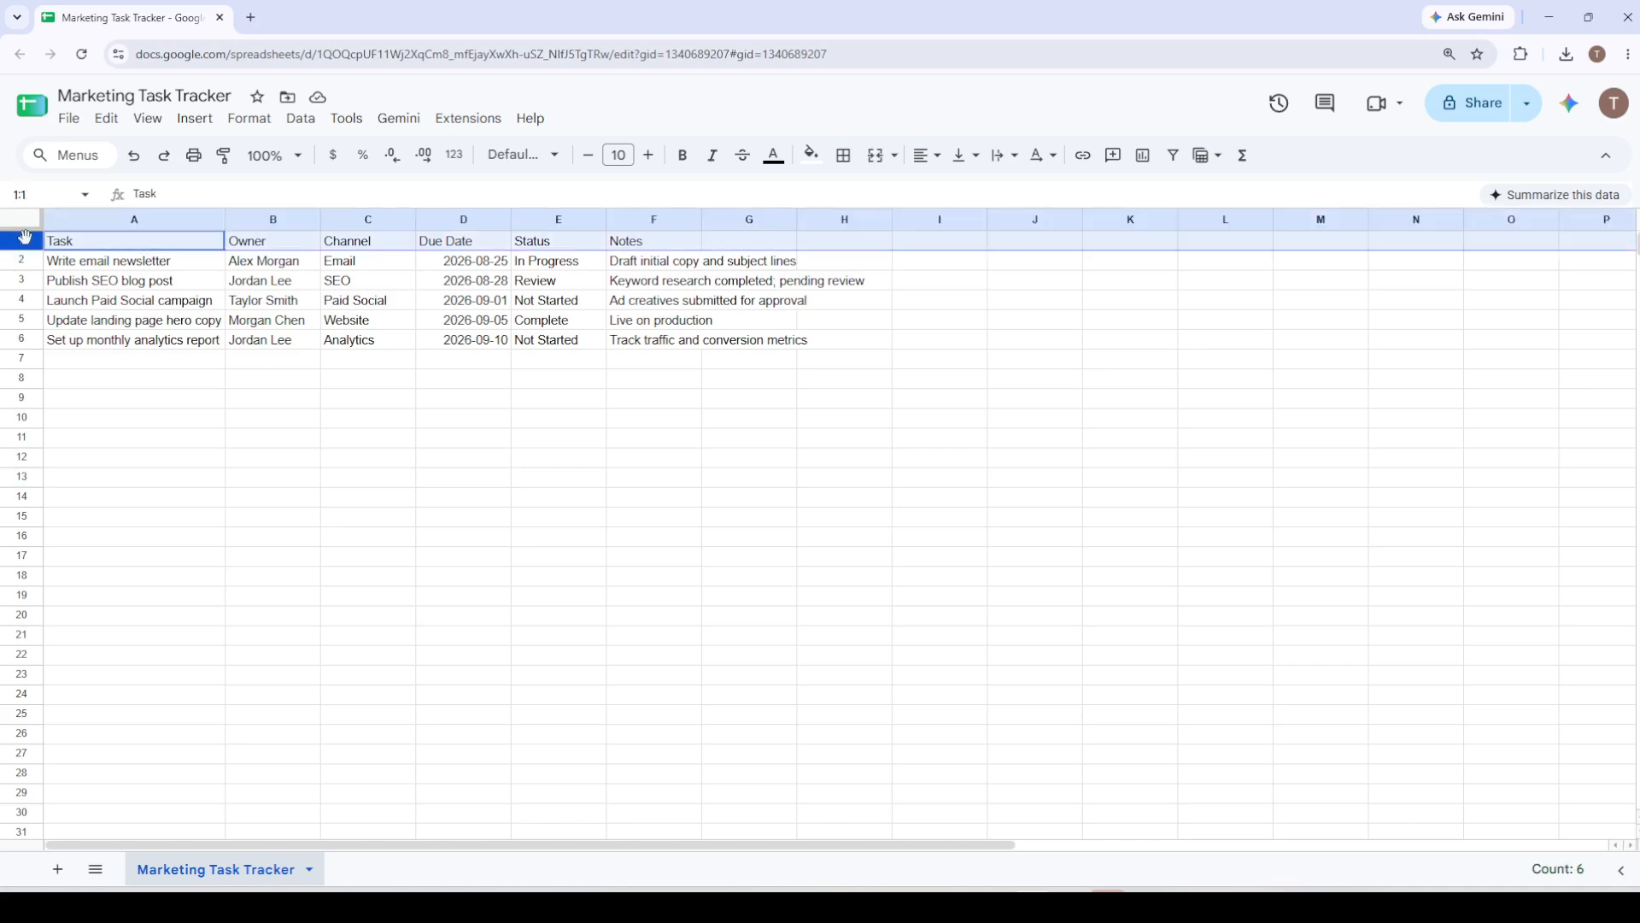
{"action": "key", "text": "ctrl+b"}
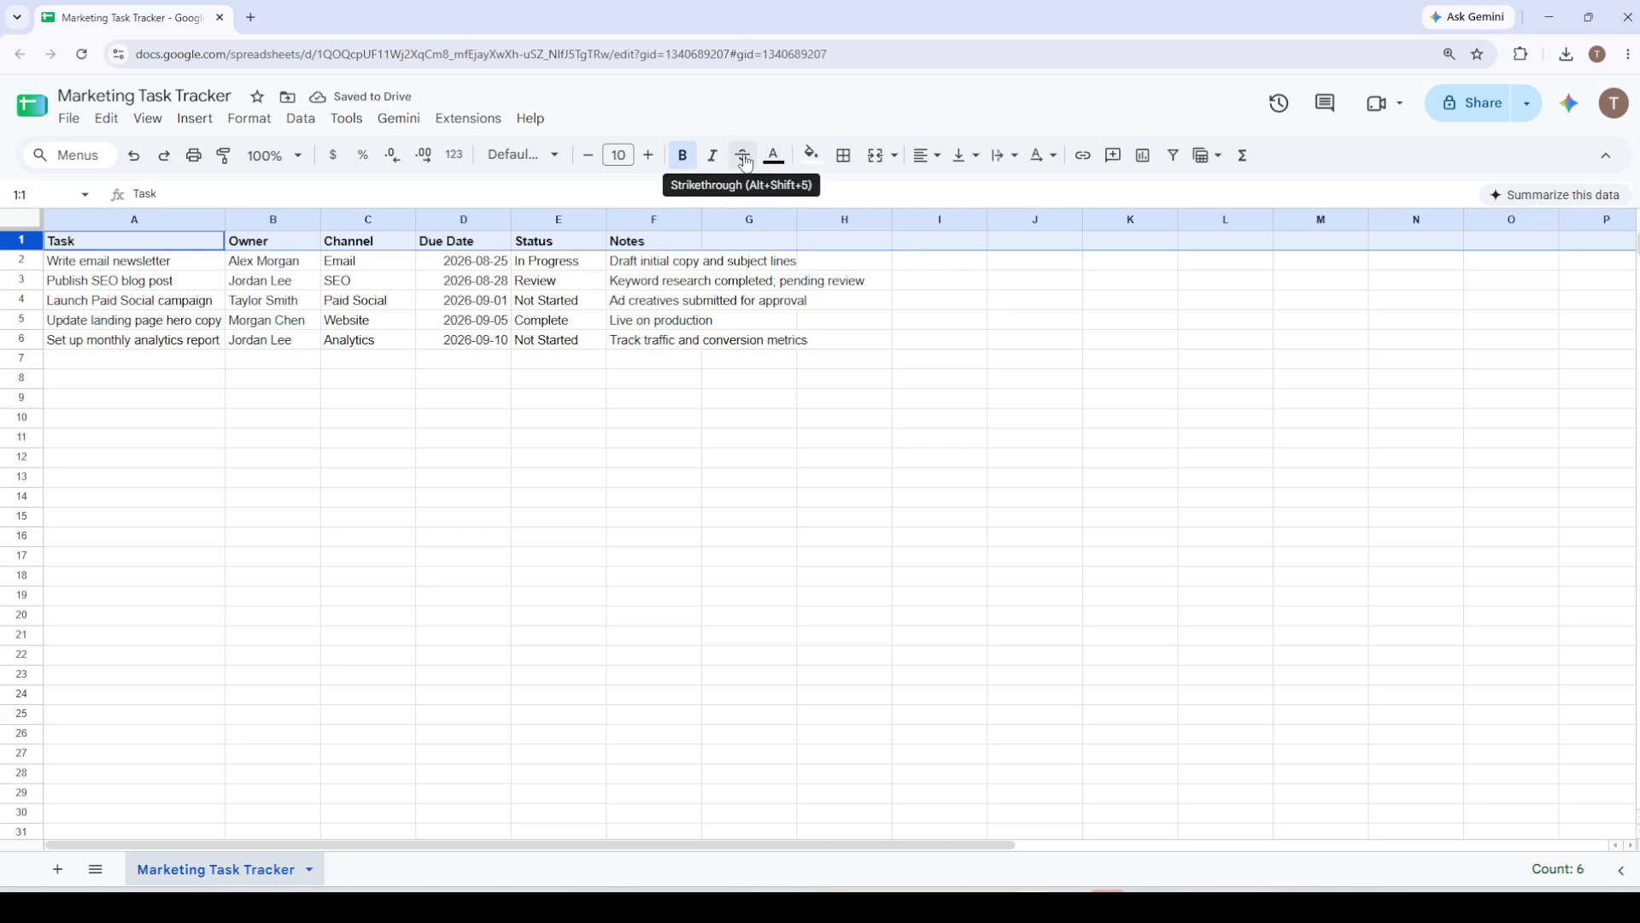
{"action": "left_click", "coordinate": [811, 156]}
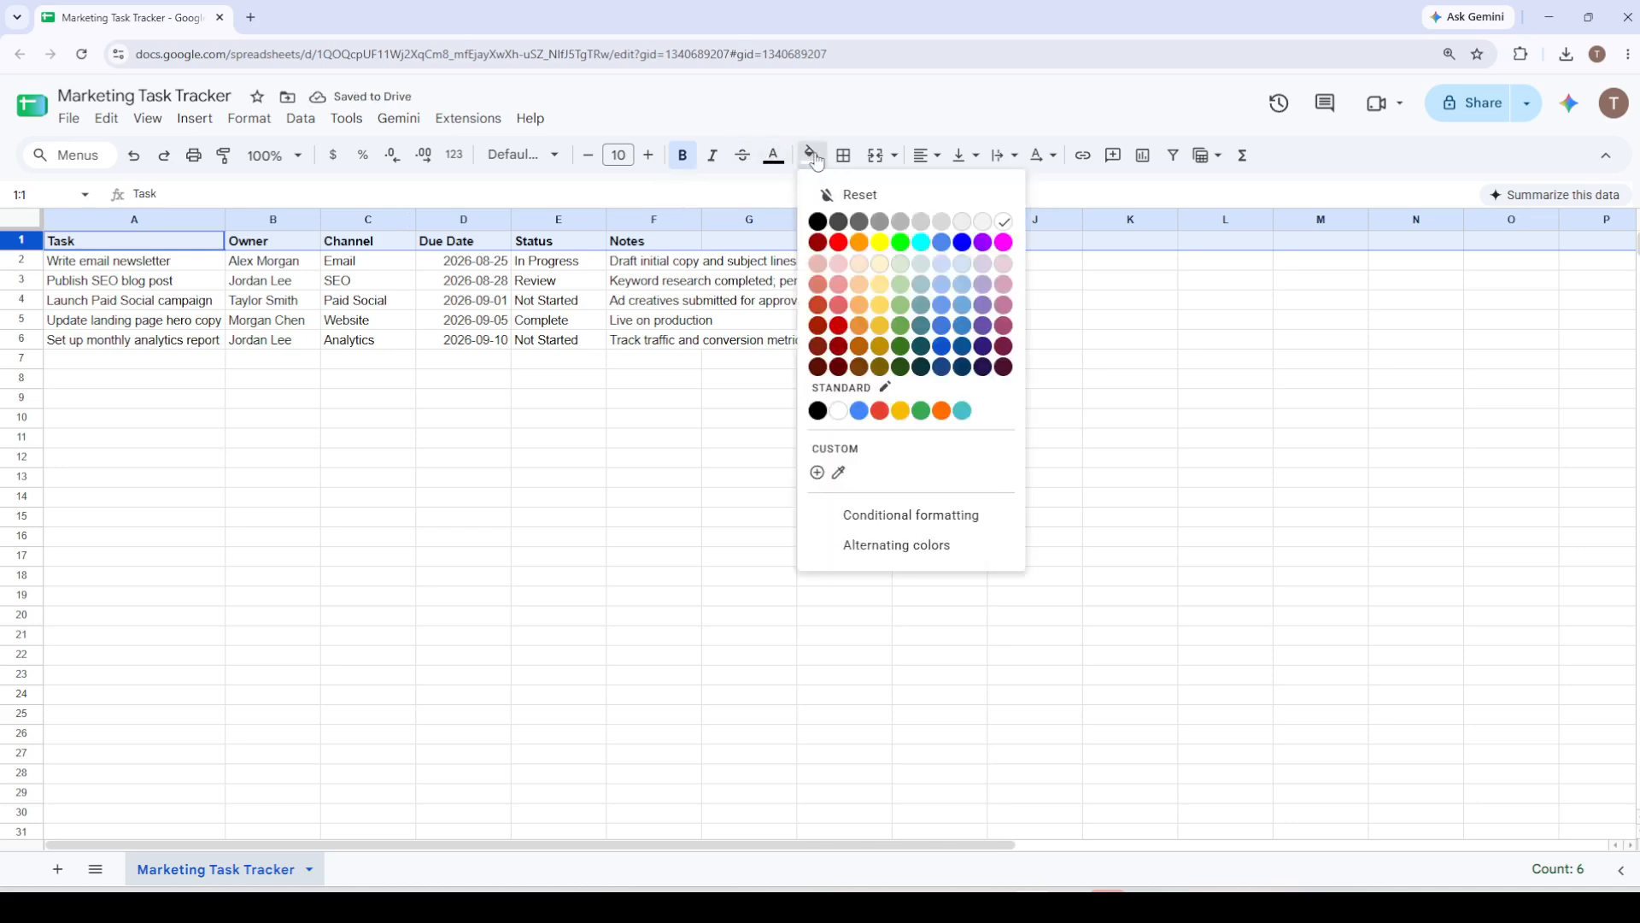
{"action": "left_click", "coordinate": [920, 224]}
{"action": "left_click", "coordinate": [697, 434]}
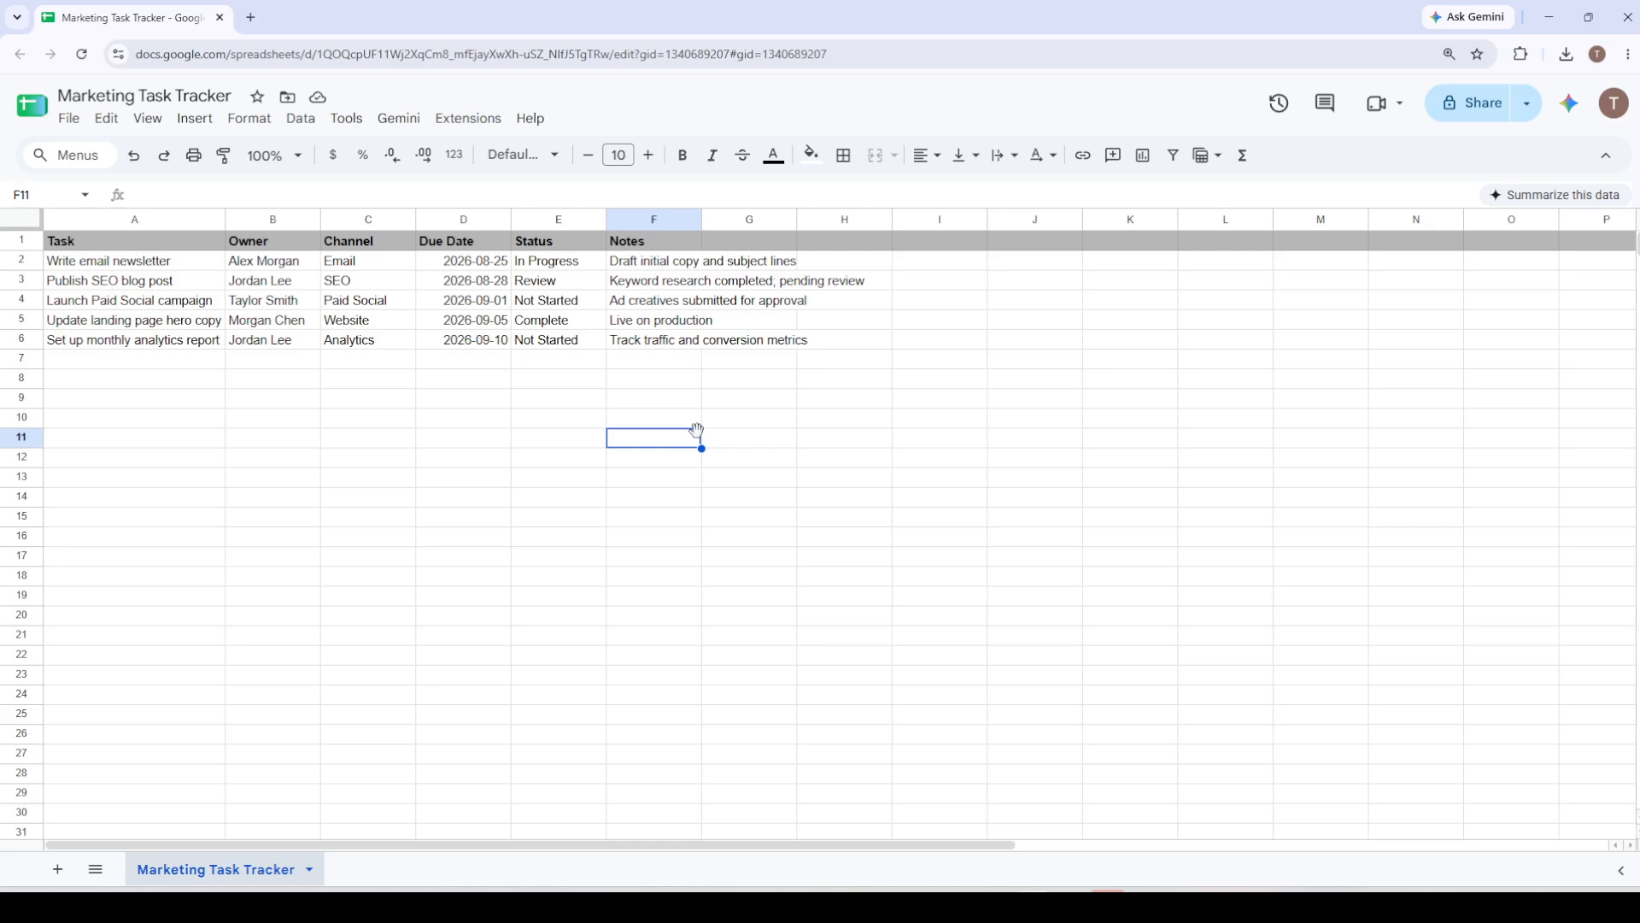
Fit the widths of columns A through F to their contents
{"action": "left_click", "coordinate": [158, 218]}
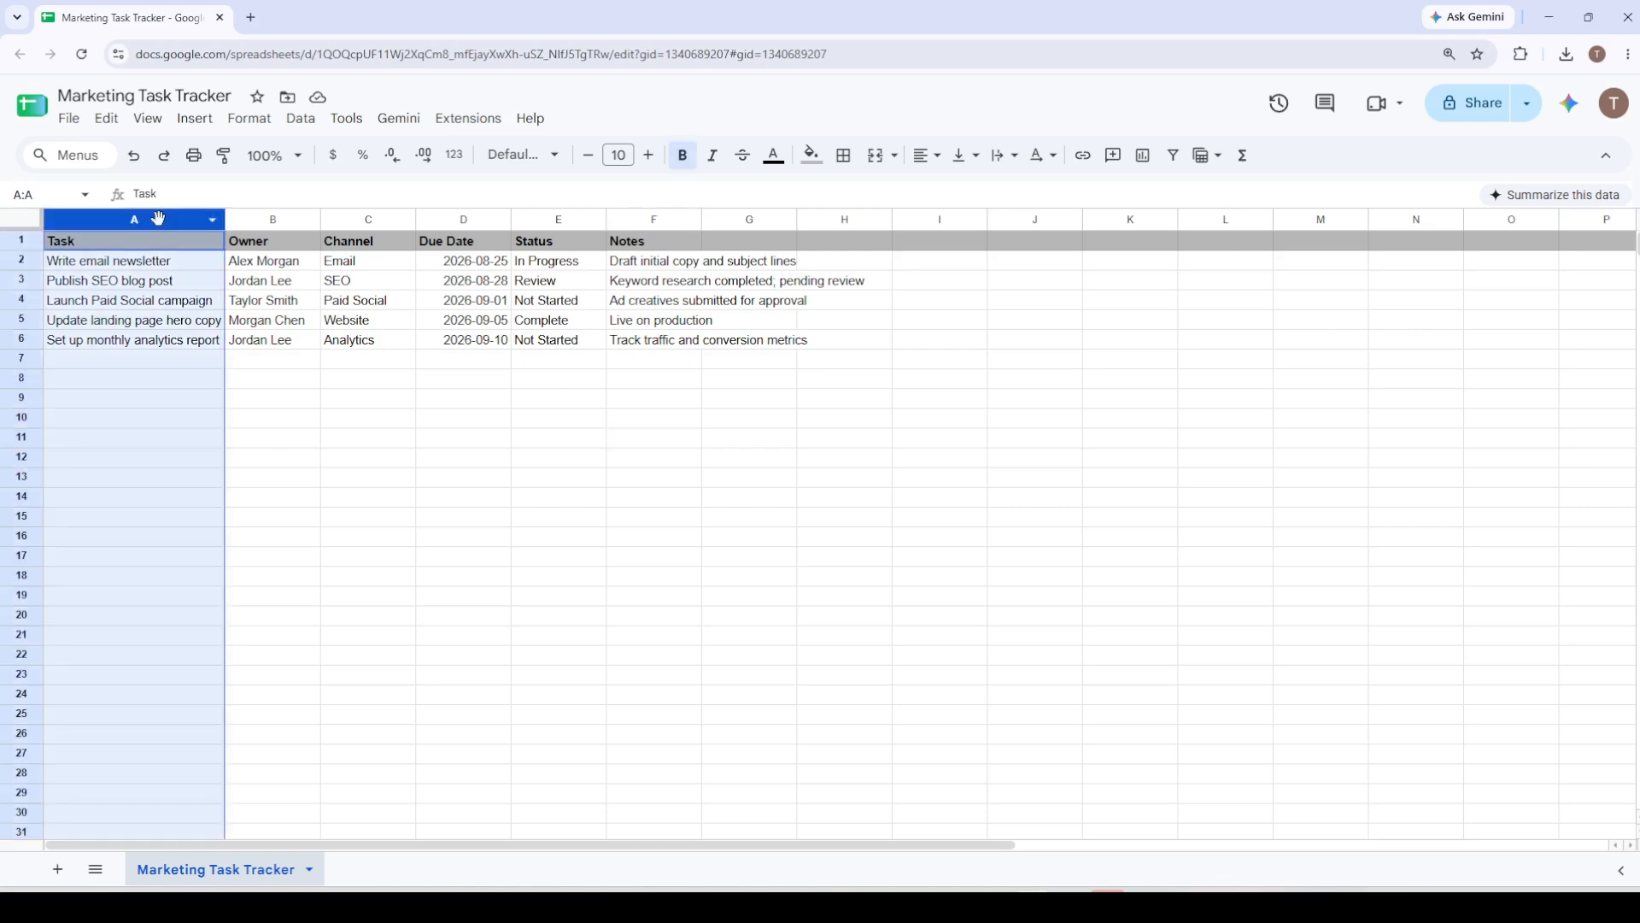
{"action": "left_click", "coordinate": [654, 217], "text": "shift"}
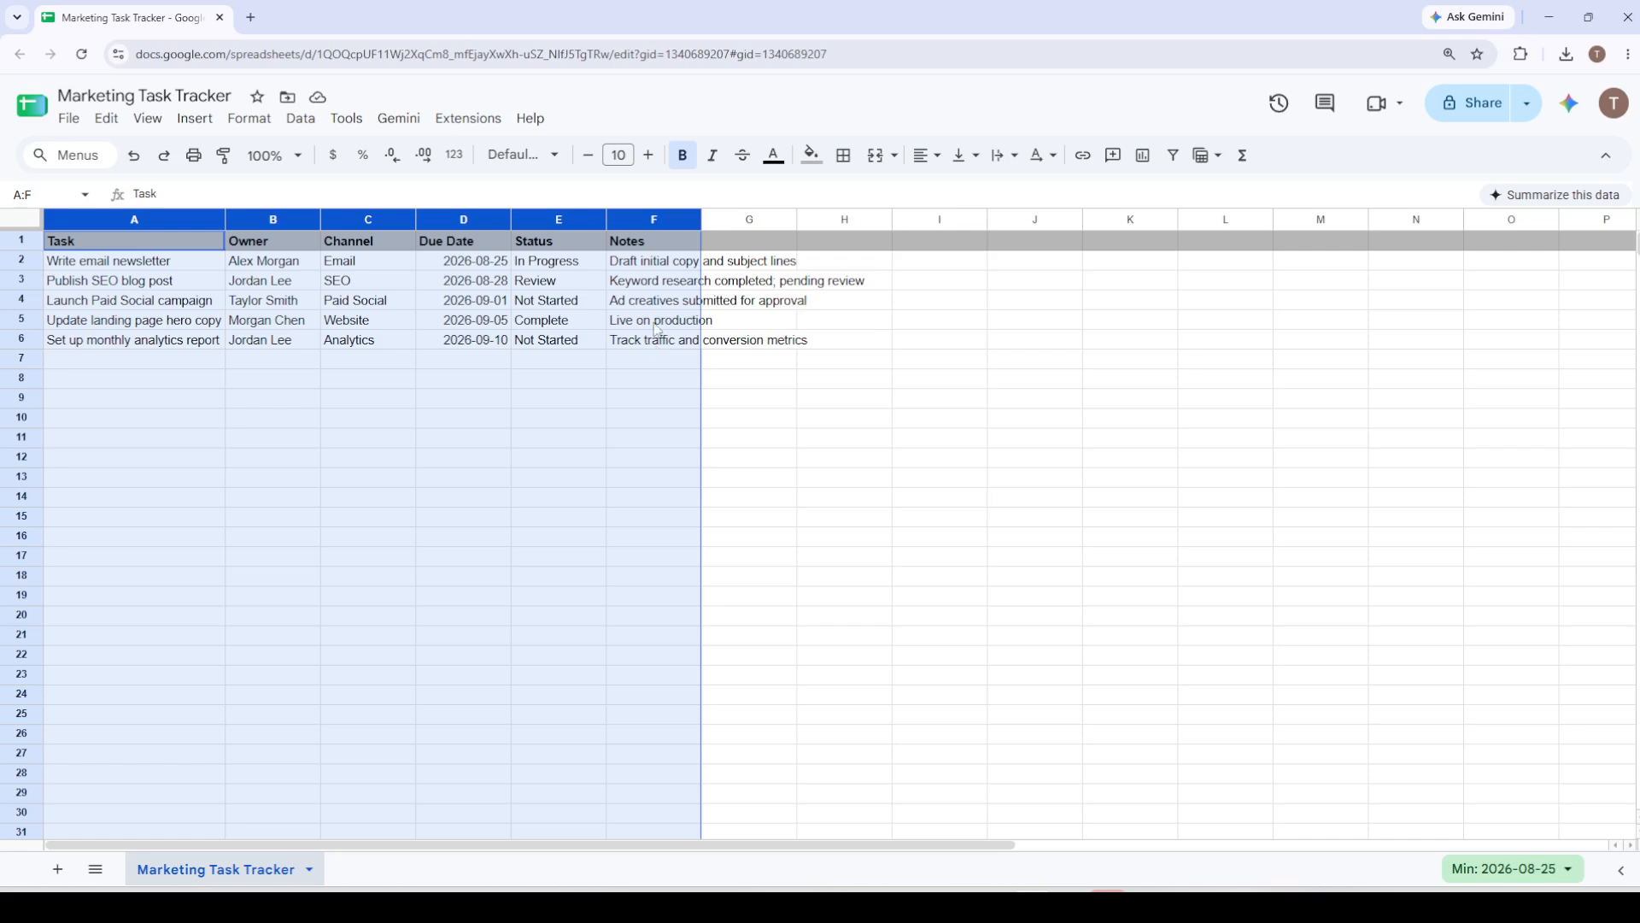
{"action": "double_click", "coordinate": [701, 219]}
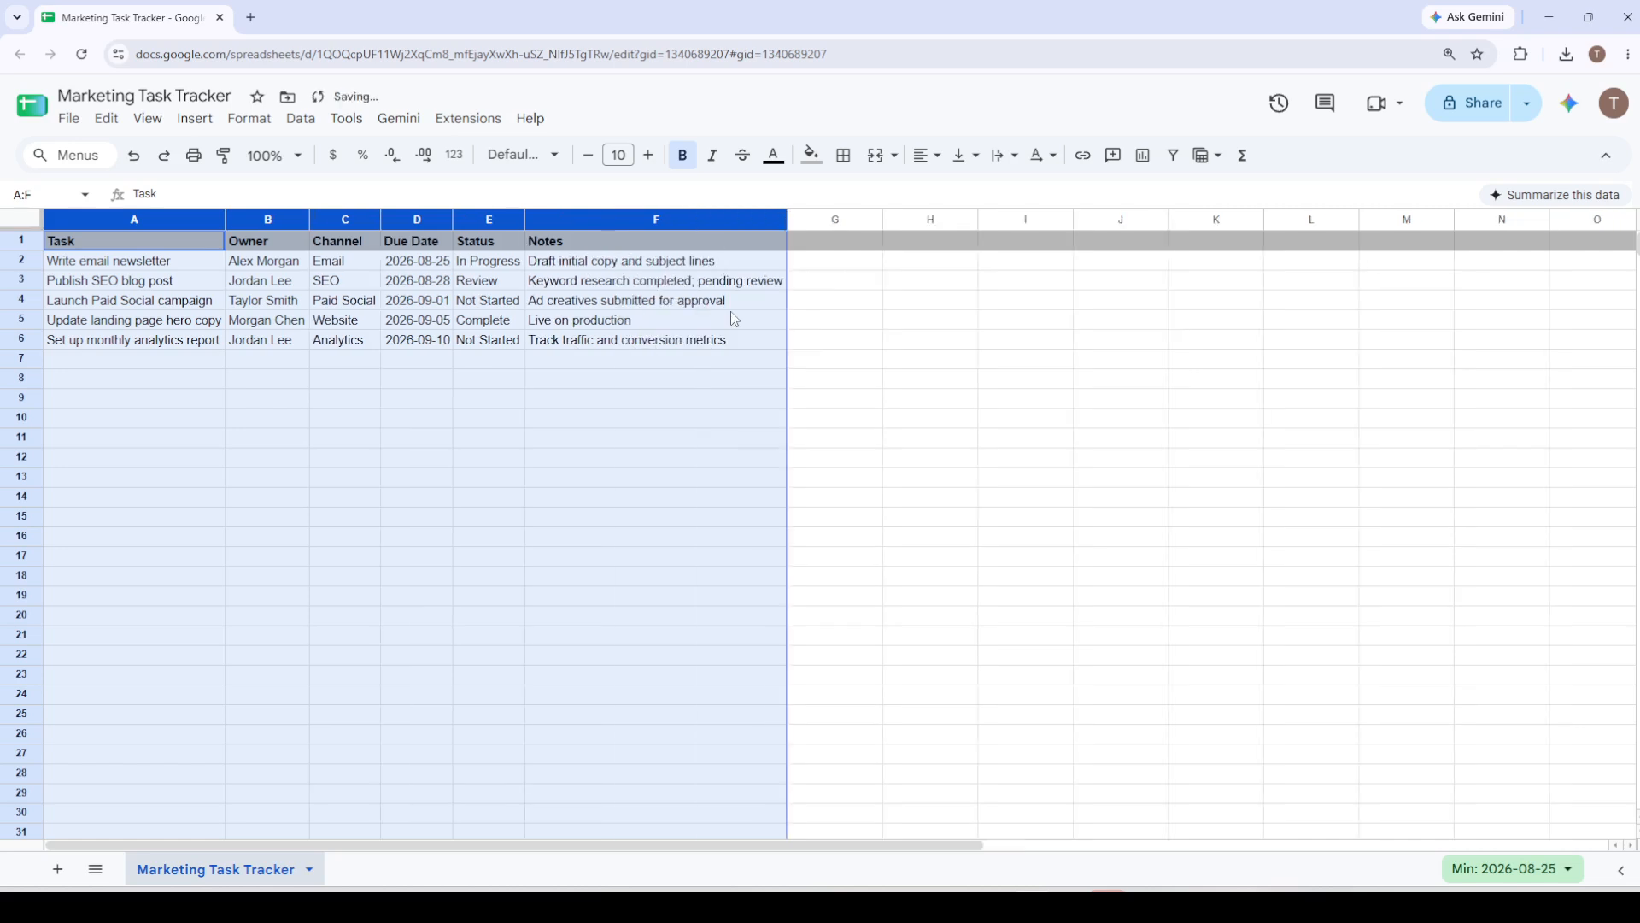
{"action": "left_click", "coordinate": [737, 440]}
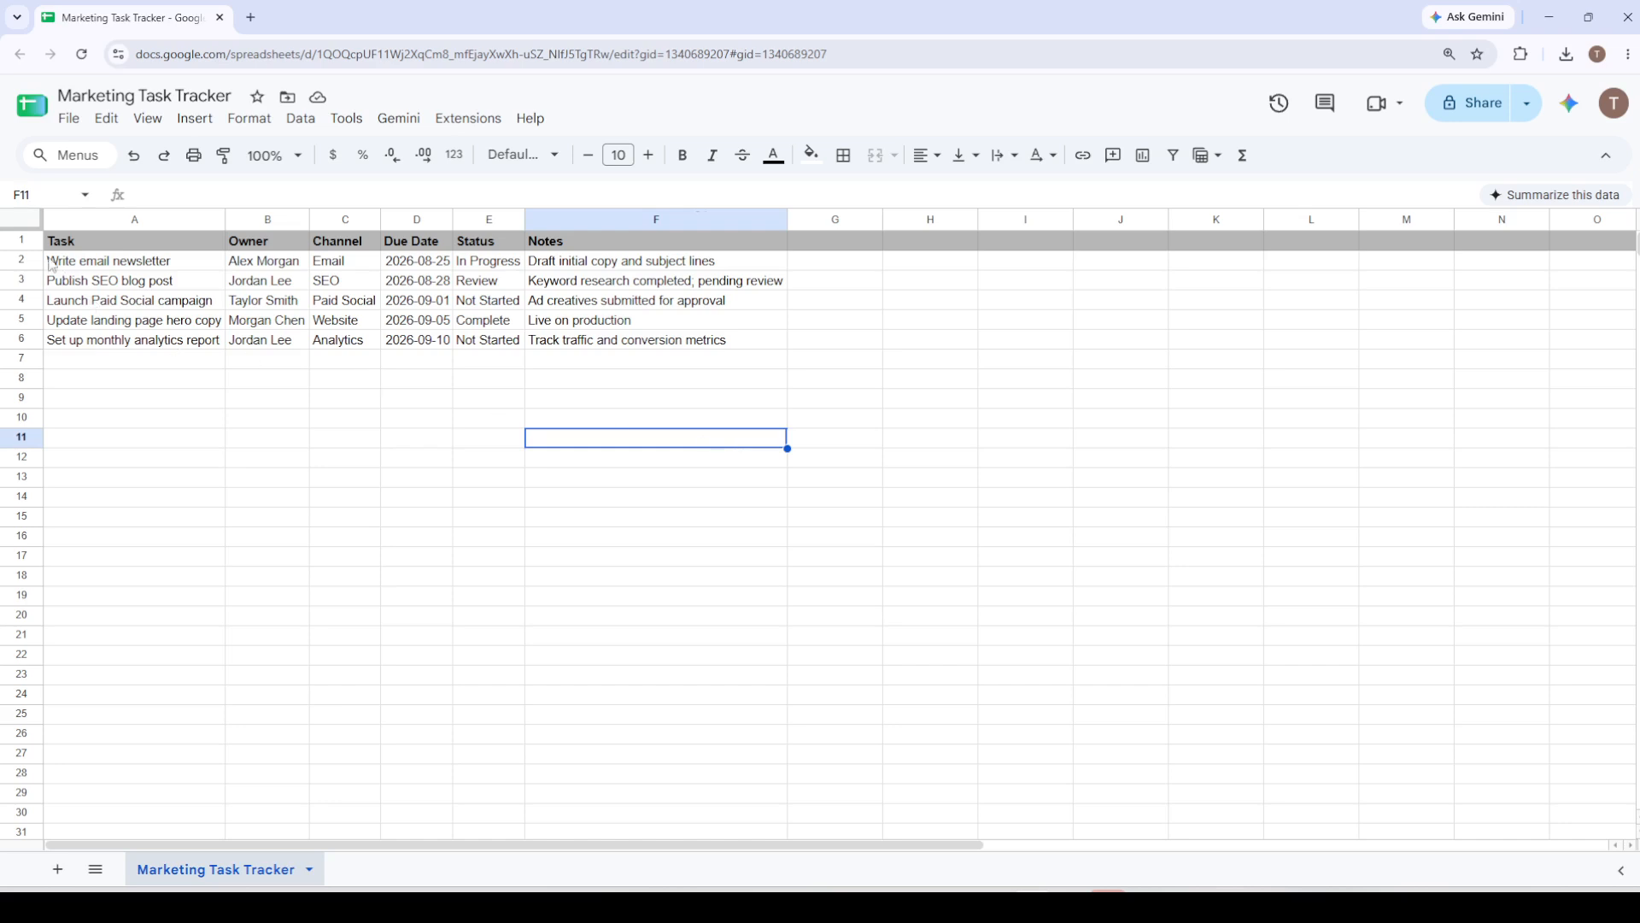
Freeze the header row so that one row stays fixed above the task data
{"action": "left_click", "coordinate": [24, 239]}
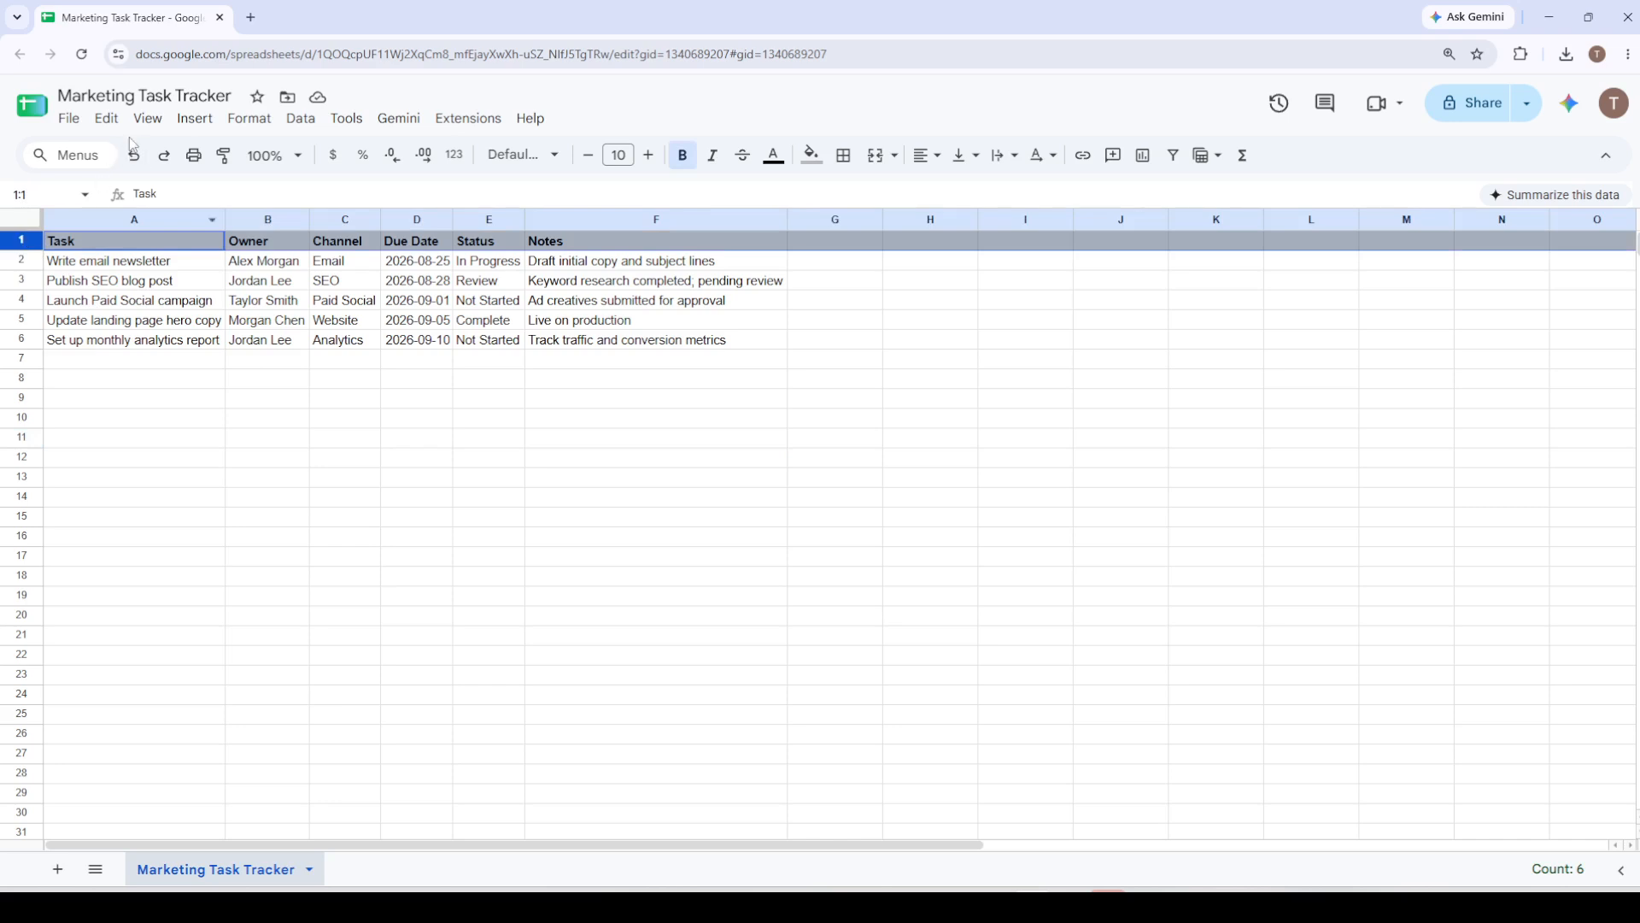
{"action": "left_click", "coordinate": [148, 119]}
{"action": "mouse_move", "coordinate": [190, 181]}
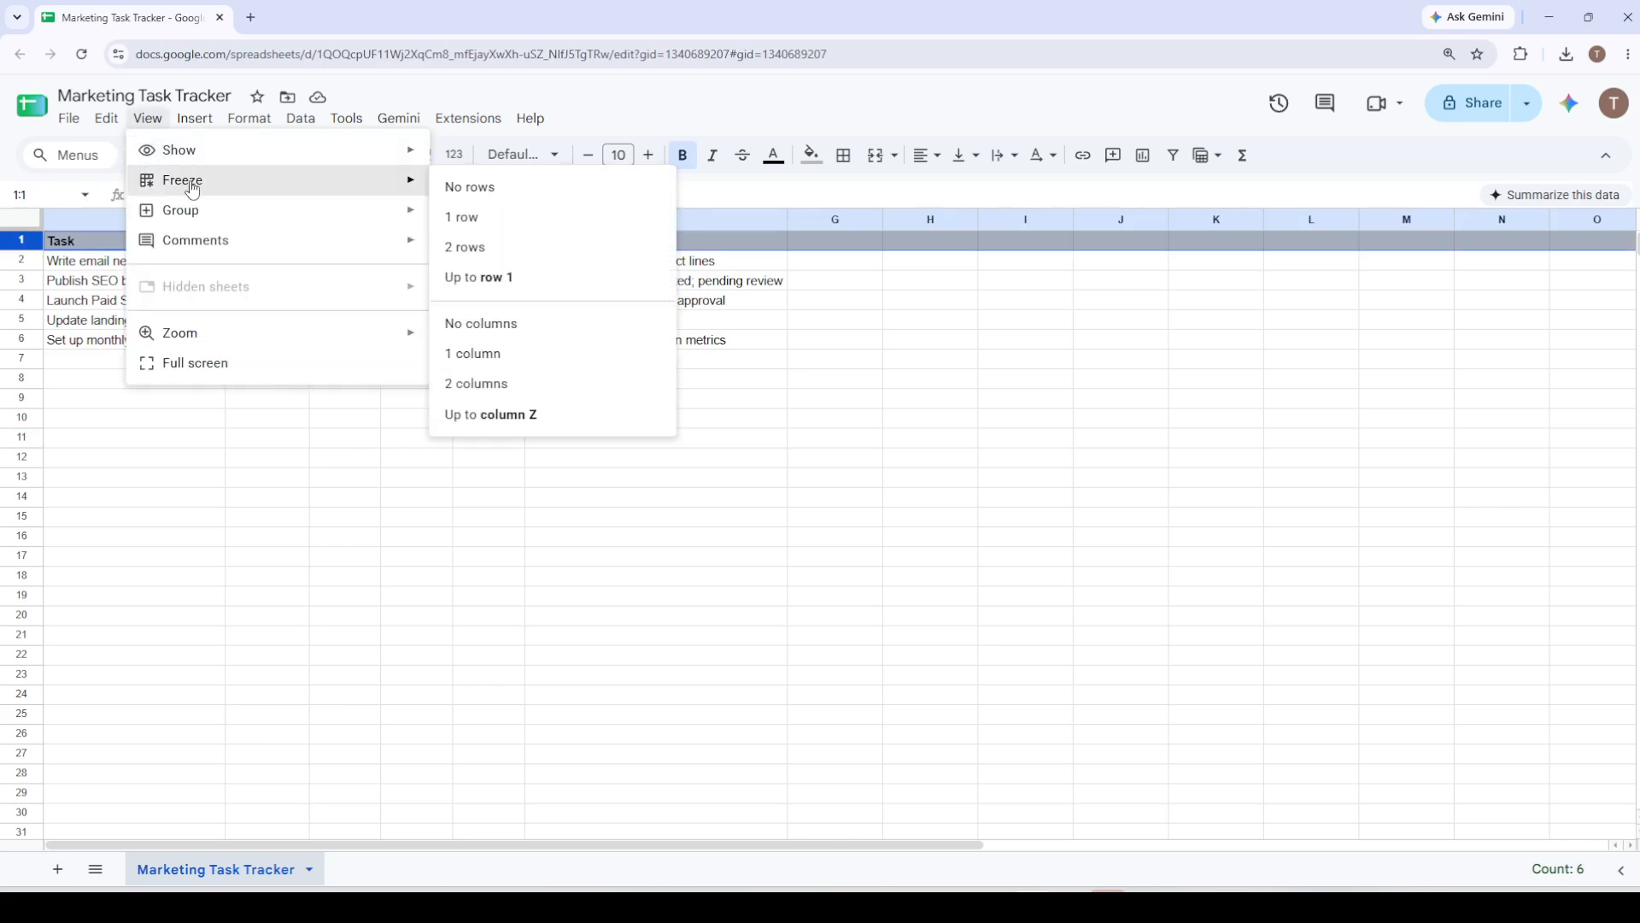
{"action": "left_click", "coordinate": [468, 220]}
Check how the frozen header row behaves while moving down and back up through the sheet
{"action": "scroll", "coordinate": [425, 424], "scroll_direction": "down", "scroll_amount": 2}
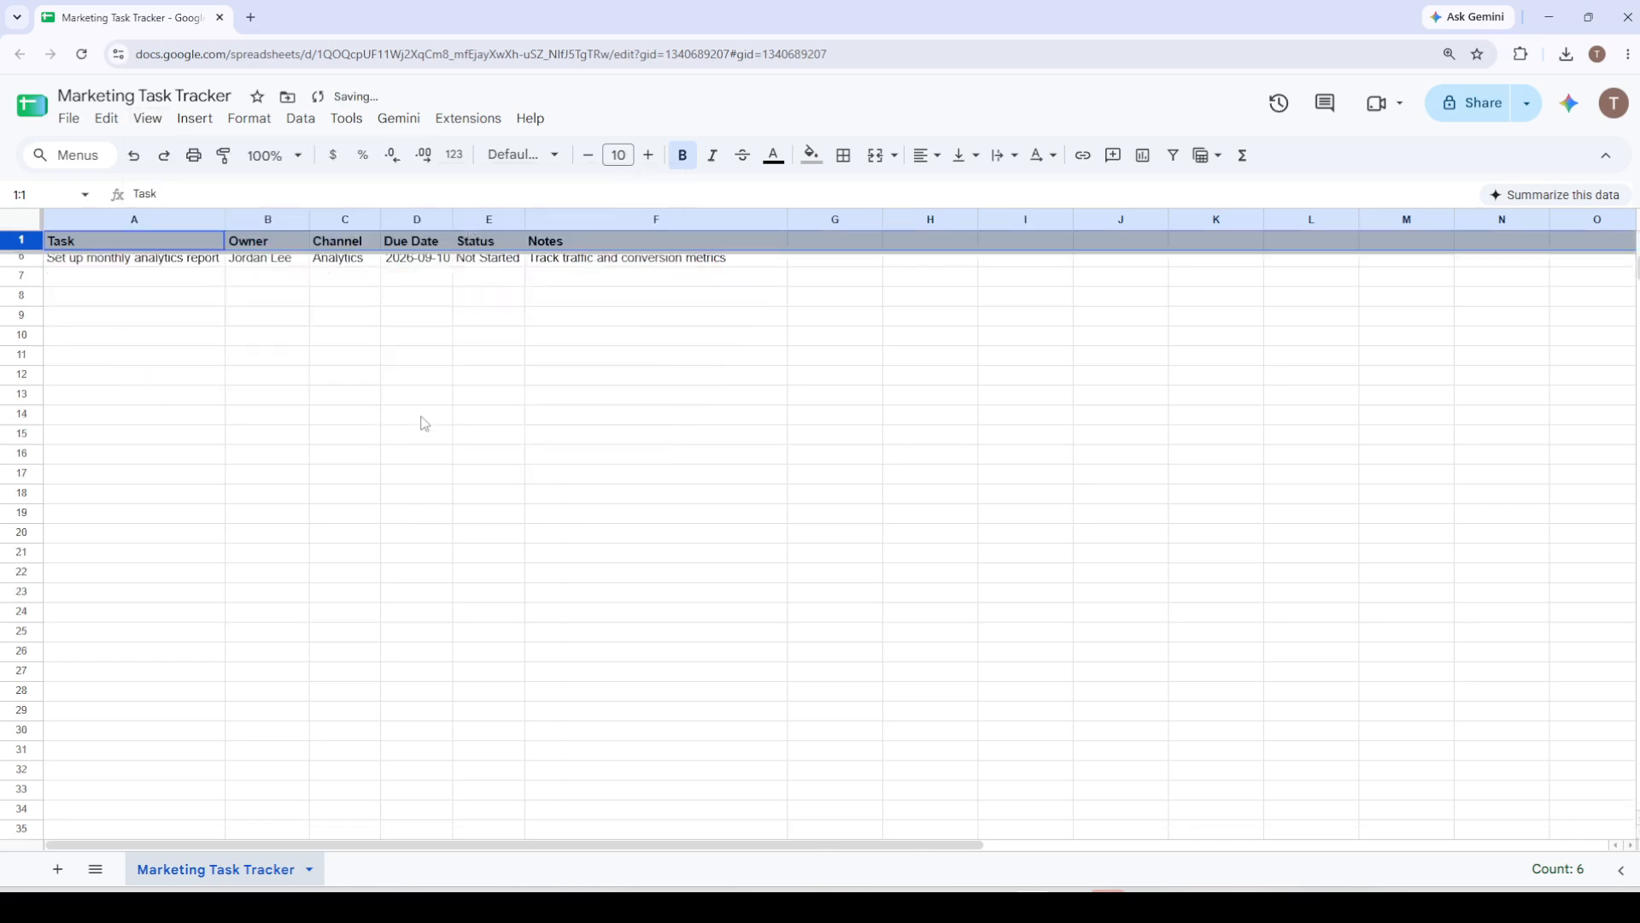
{"action": "scroll", "coordinate": [424, 424], "scroll_direction": "up", "scroll_amount": 2}
{"action": "scroll", "coordinate": [425, 424], "scroll_direction": "down", "scroll_amount": 3}
{"action": "scroll", "coordinate": [429, 424], "scroll_direction": "up", "scroll_amount": 3}
{"action": "scroll", "coordinate": [429, 424], "scroll_direction": "down", "scroll_amount": 2}
{"action": "scroll", "coordinate": [429, 424], "scroll_direction": "up", "scroll_amount": 1}
{"action": "scroll", "coordinate": [429, 425], "scroll_direction": "down", "scroll_amount": 6}
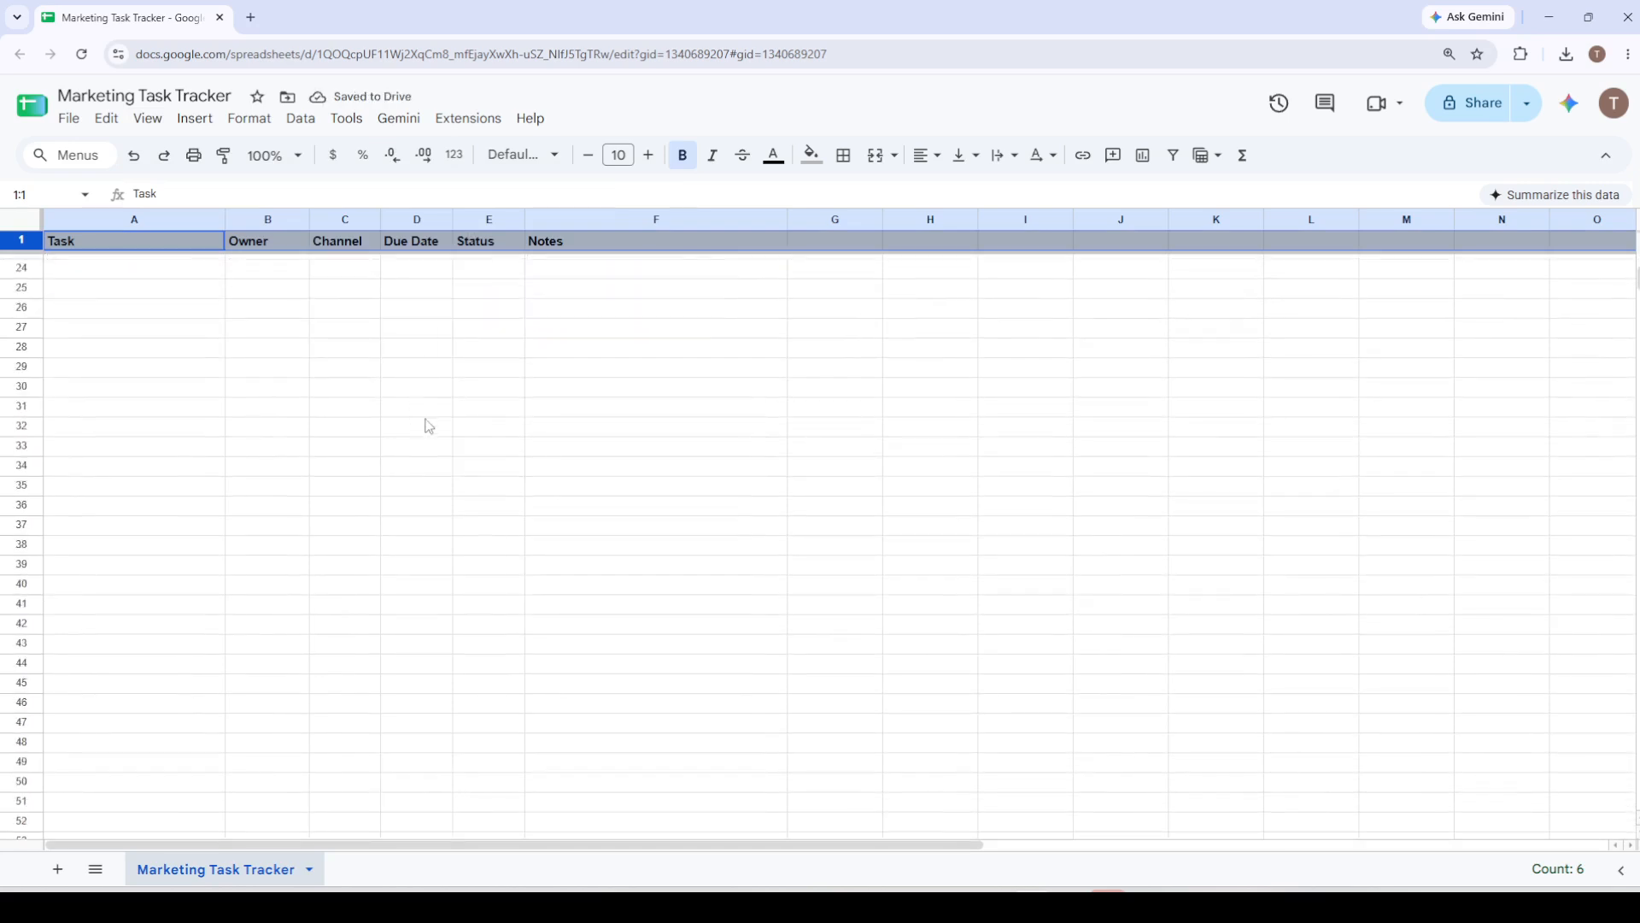
{"action": "scroll", "coordinate": [429, 425], "scroll_direction": "up", "scroll_amount": 7}
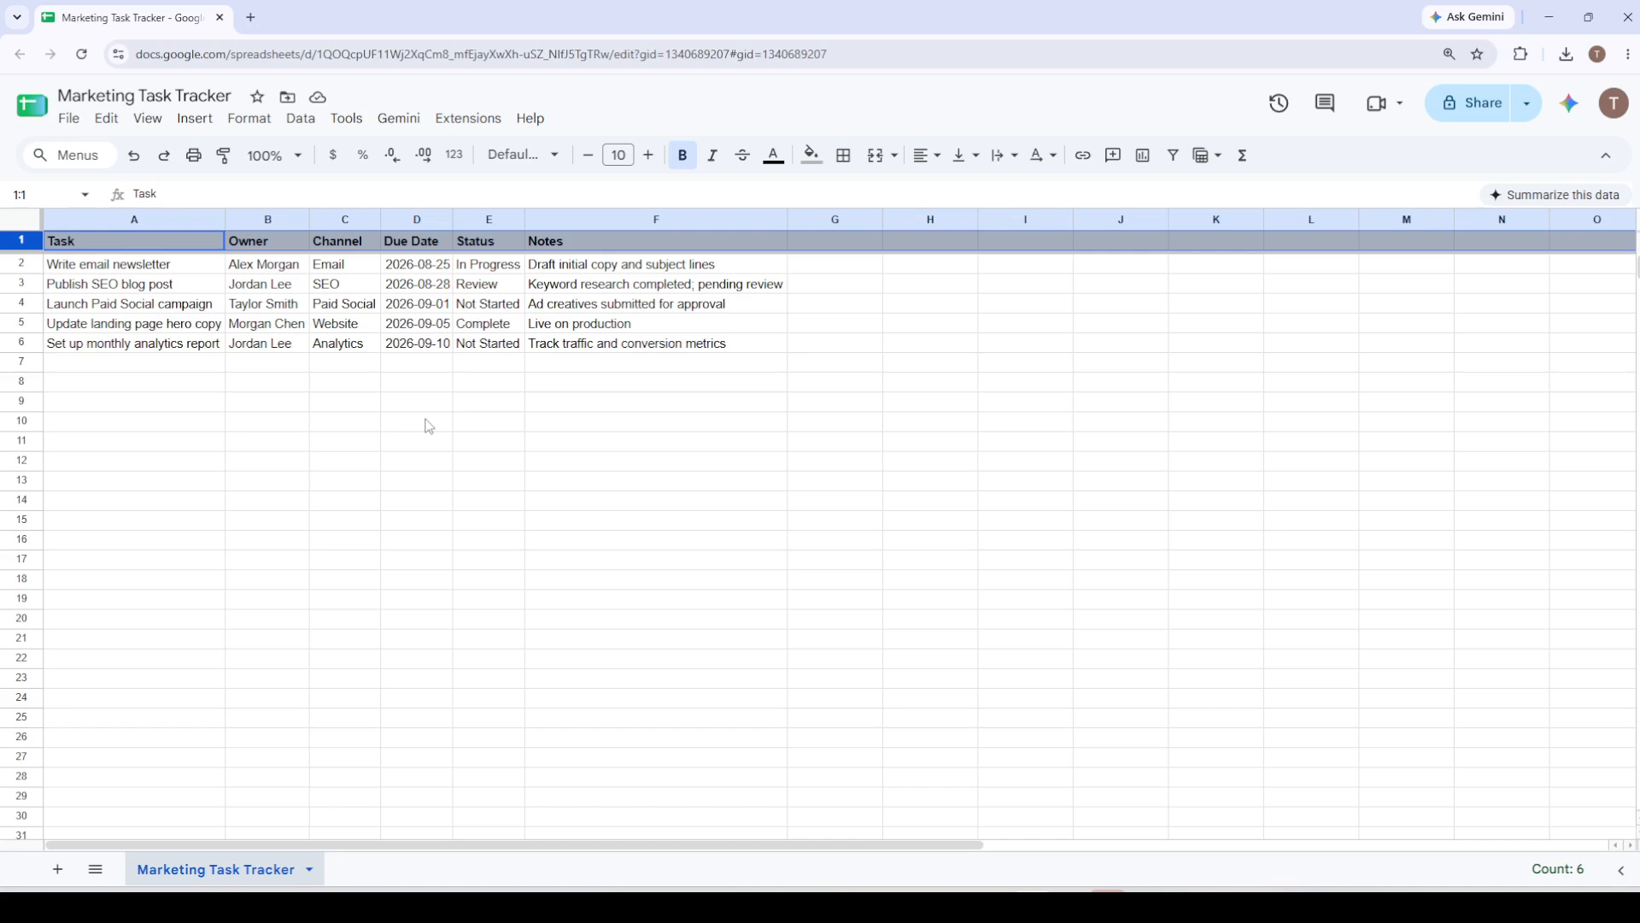
{"action": "left_click", "coordinate": [429, 426]}
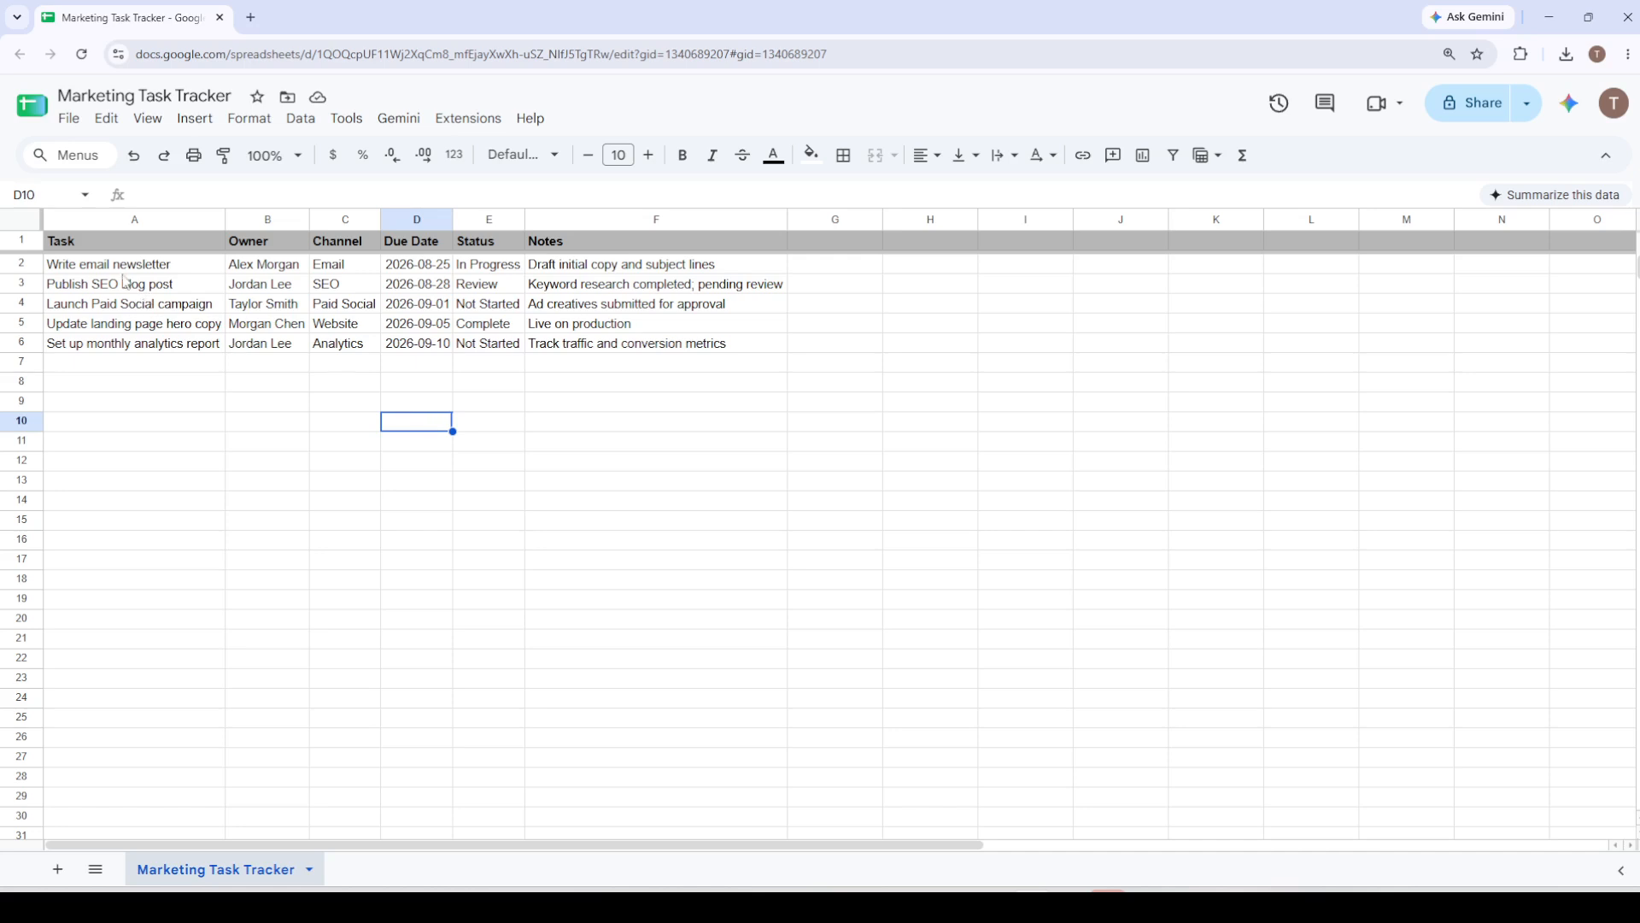
{"action": "left_click_drag", "start_coordinate": [104, 267], "coordinate": [111, 348]}
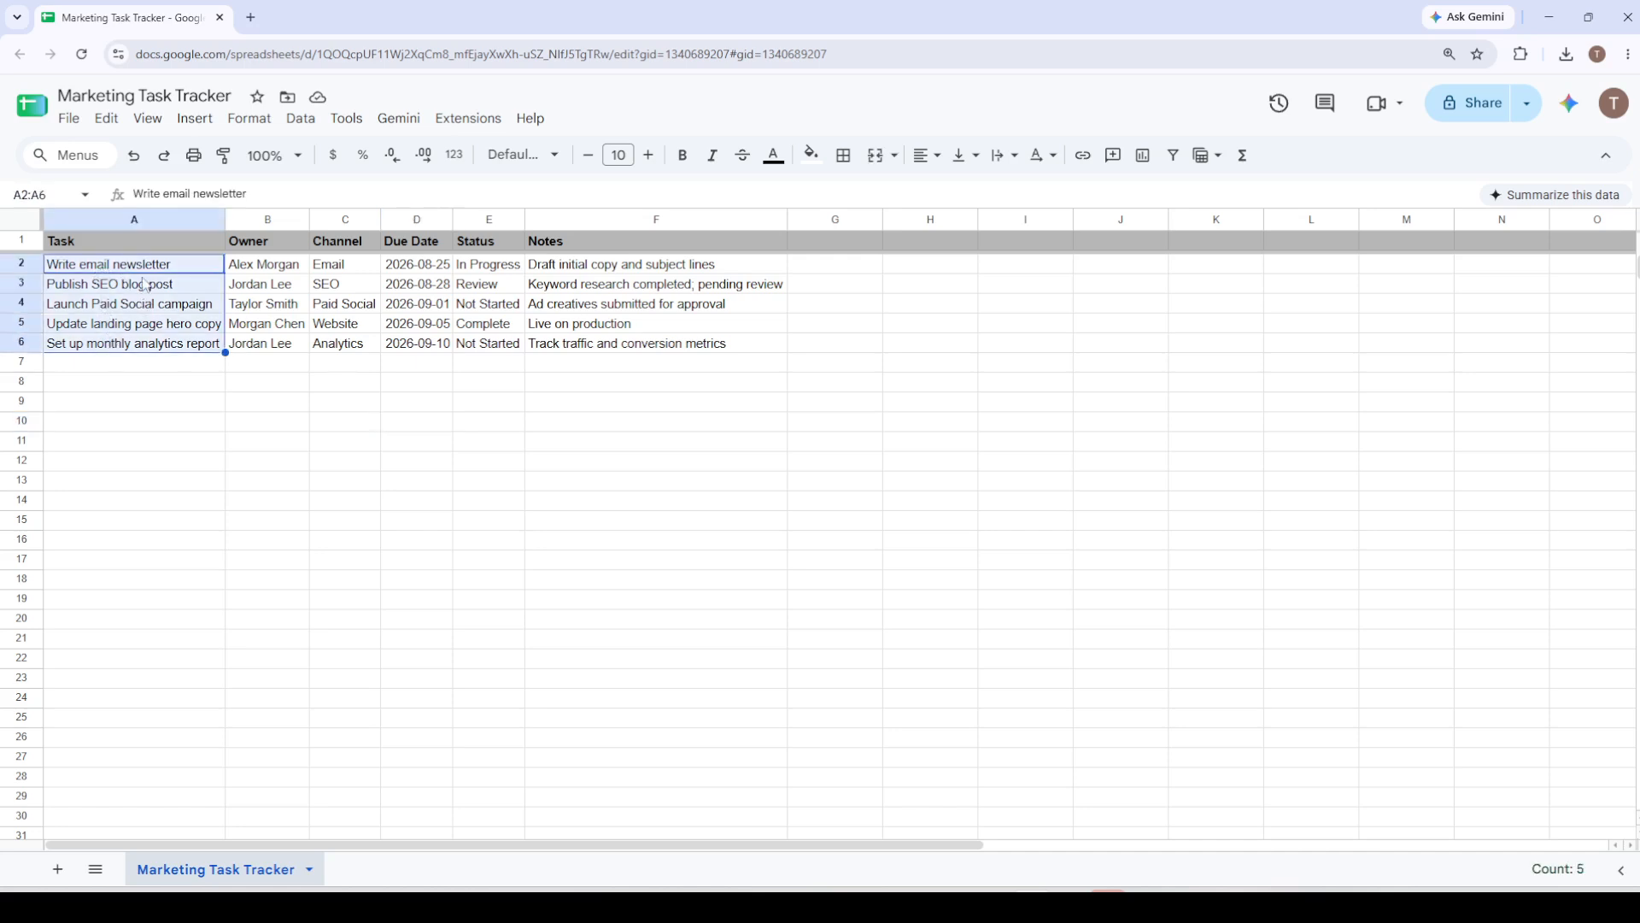
{"action": "left_click", "coordinate": [324, 388]}
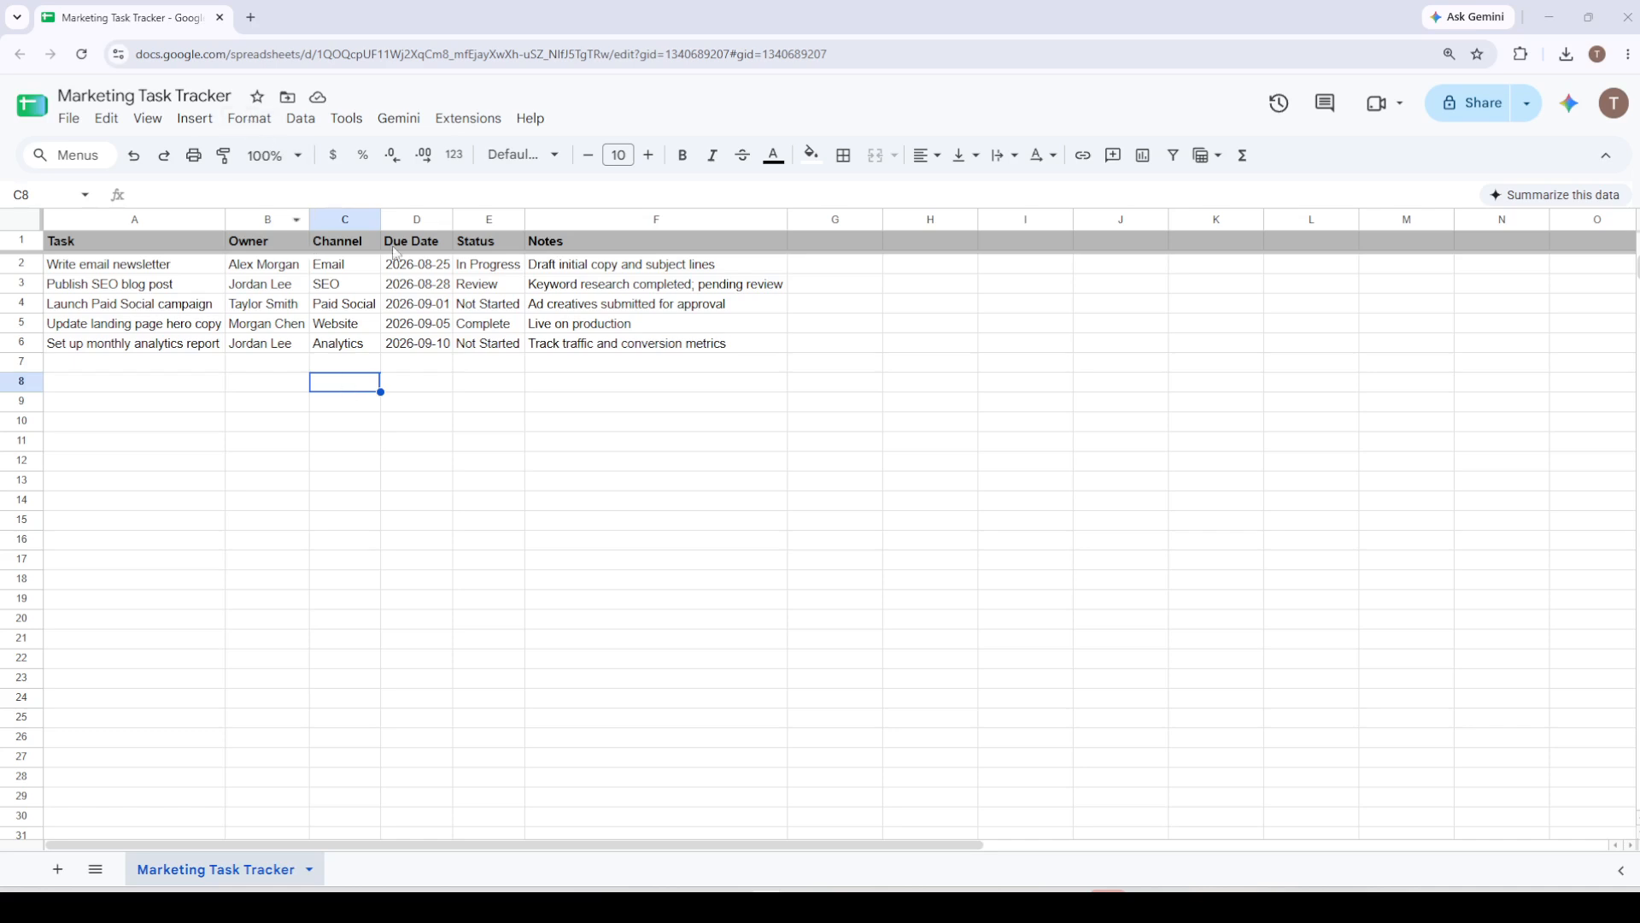
Apply the Date number format to the due dates in D2:D6
{"action": "left_click_drag", "start_coordinate": [393, 272], "coordinate": [418, 344]}
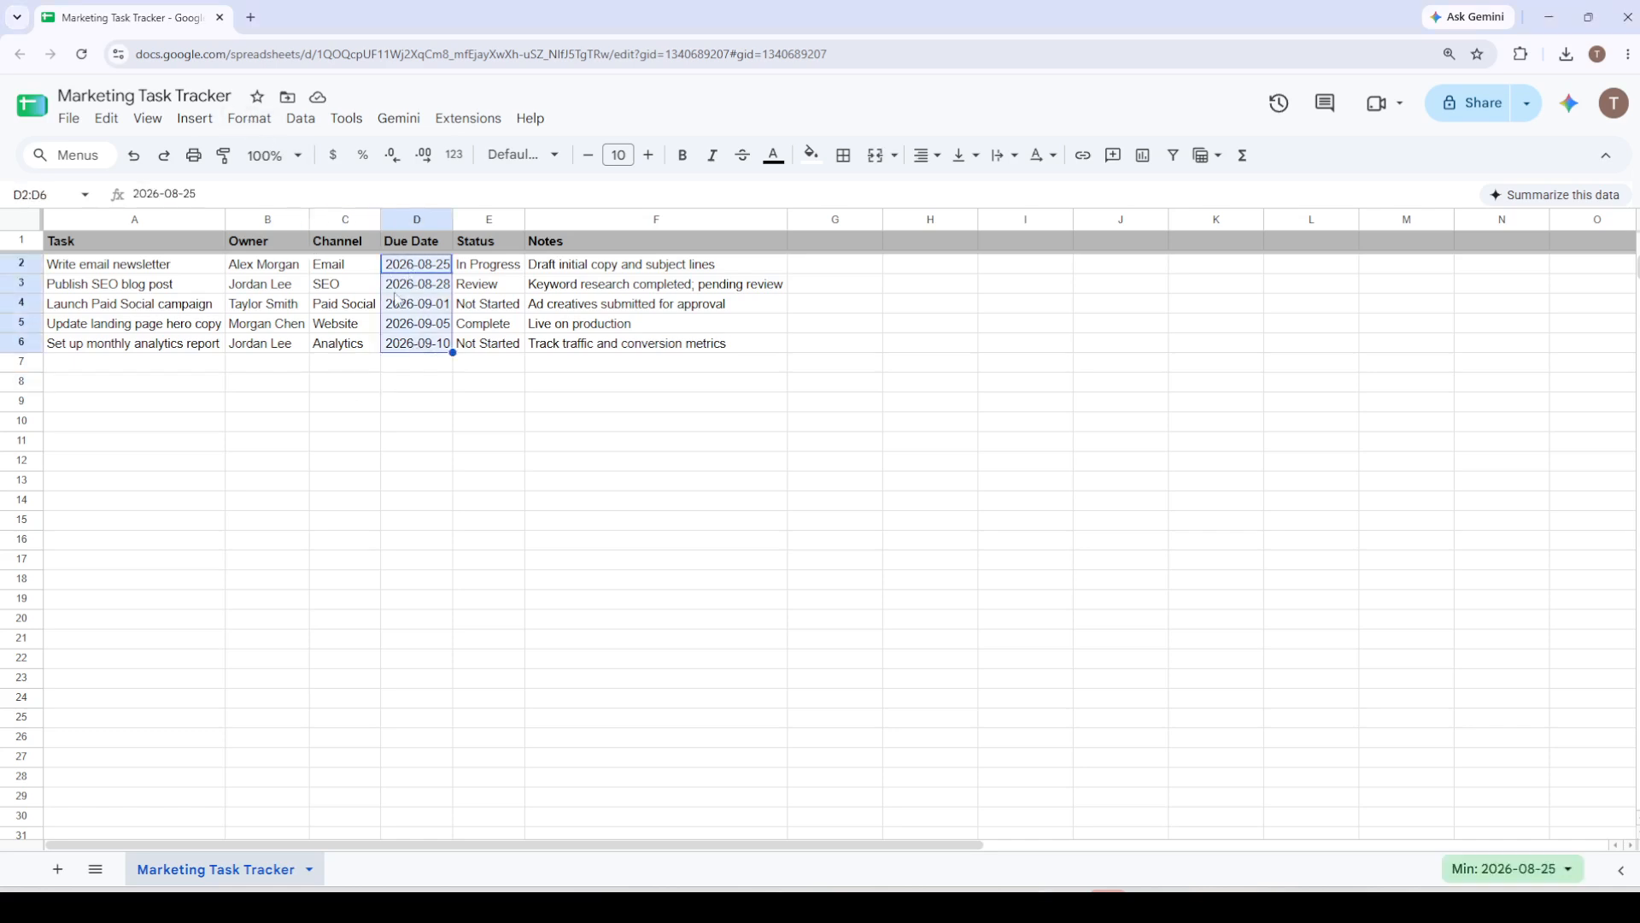
{"action": "left_click", "coordinate": [257, 129]}
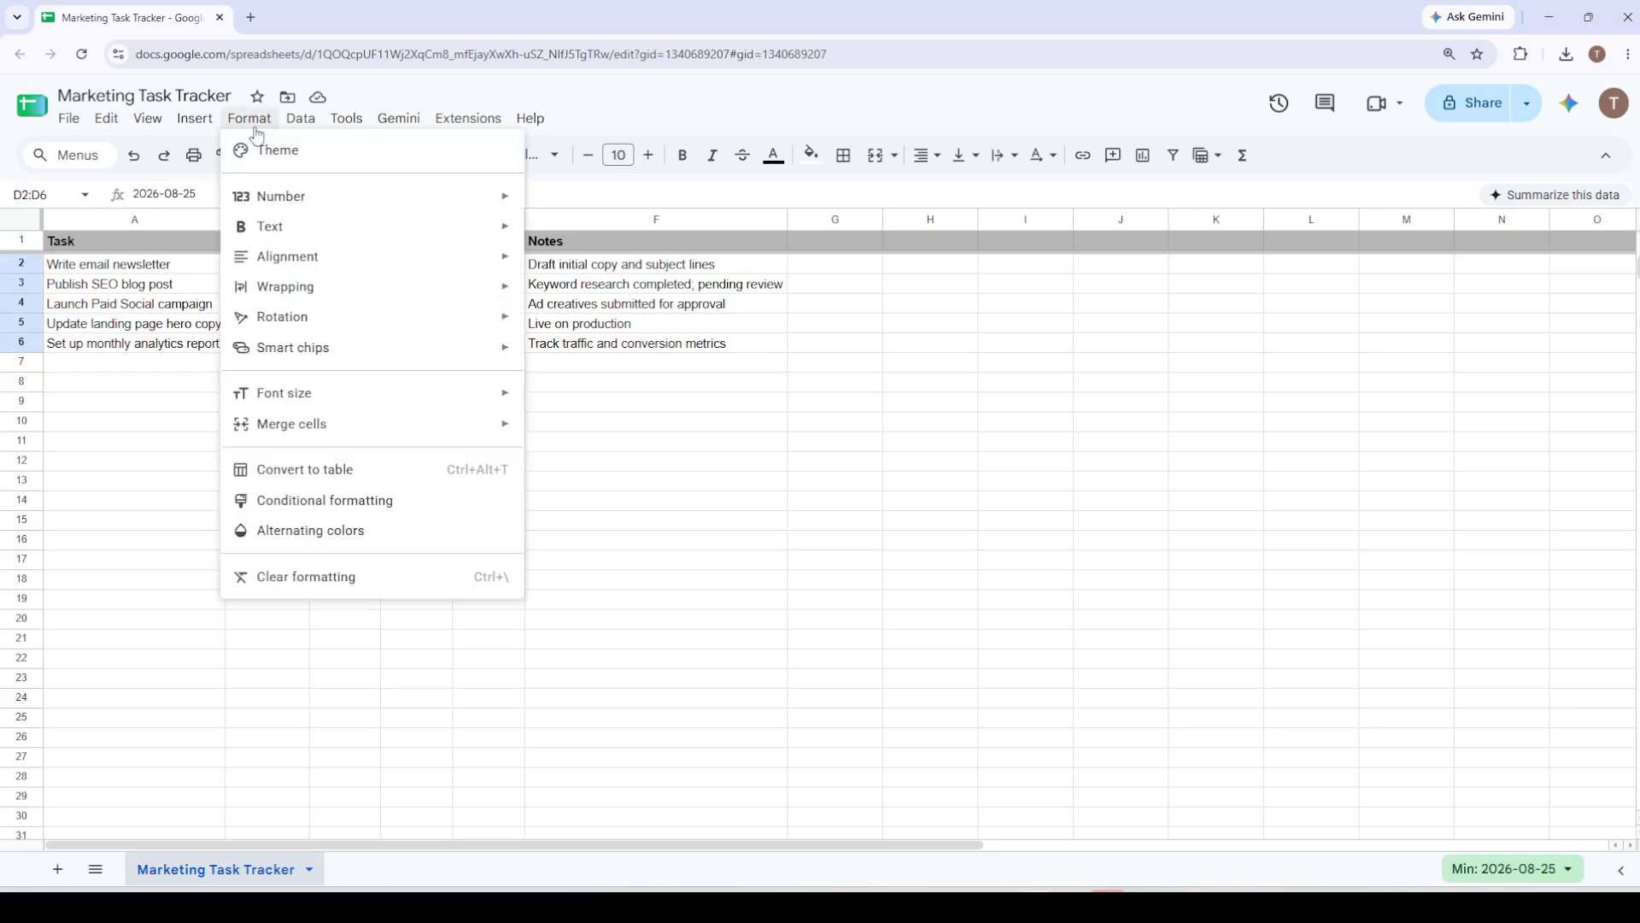
{"action": "mouse_move", "coordinate": [307, 197]}
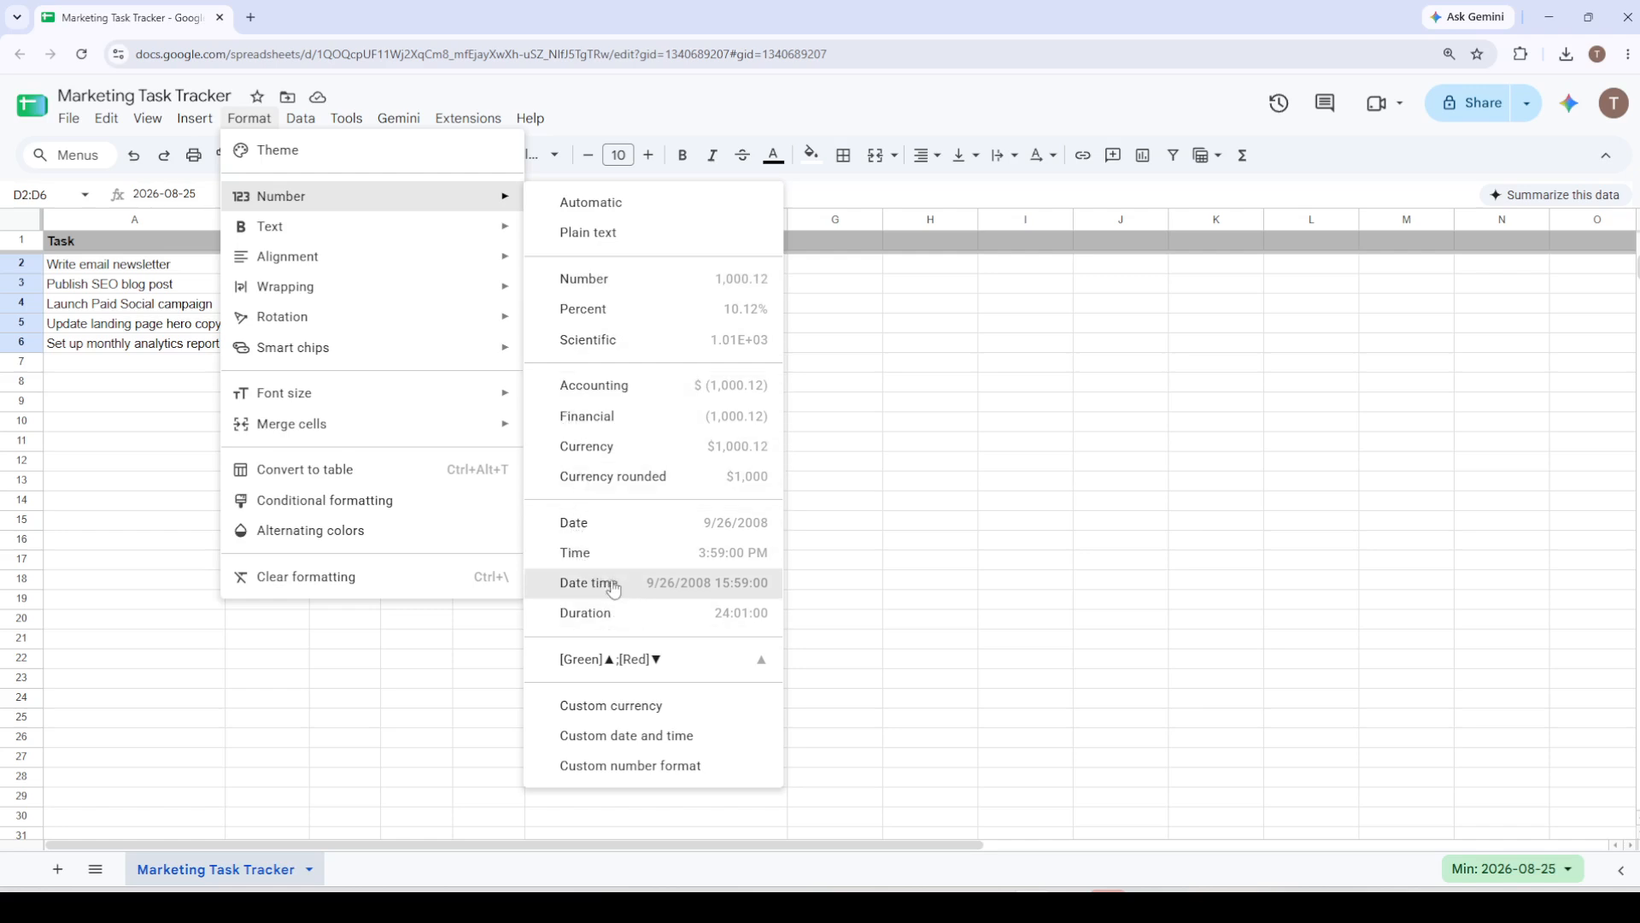
{"action": "left_click", "coordinate": [600, 524]}
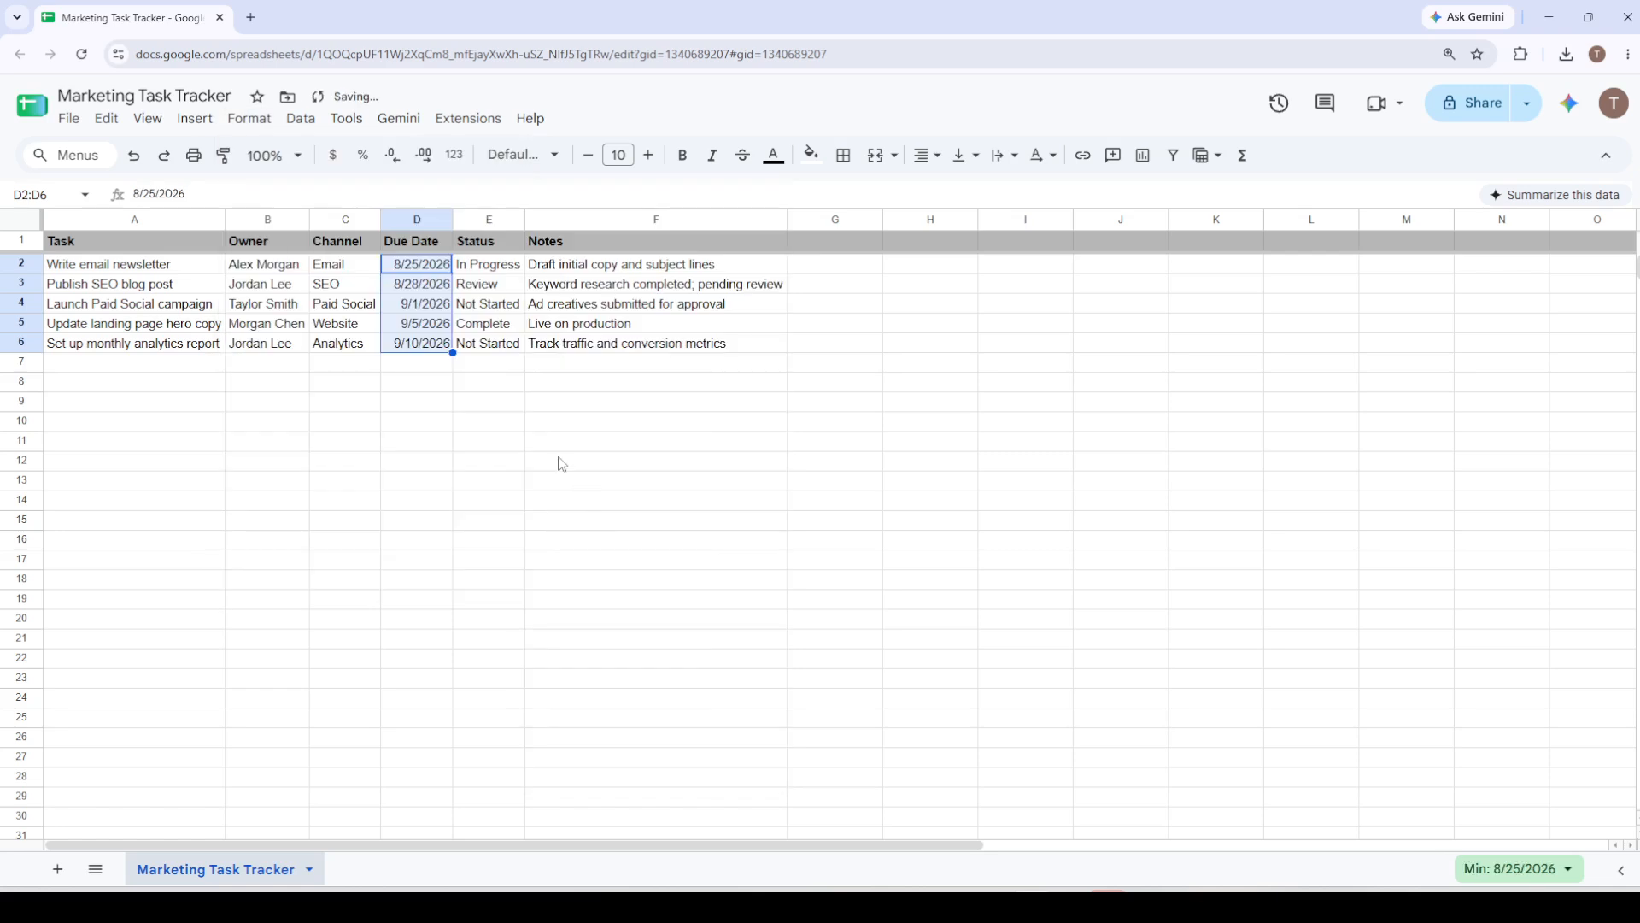
{"action": "left_click", "coordinate": [500, 424]}
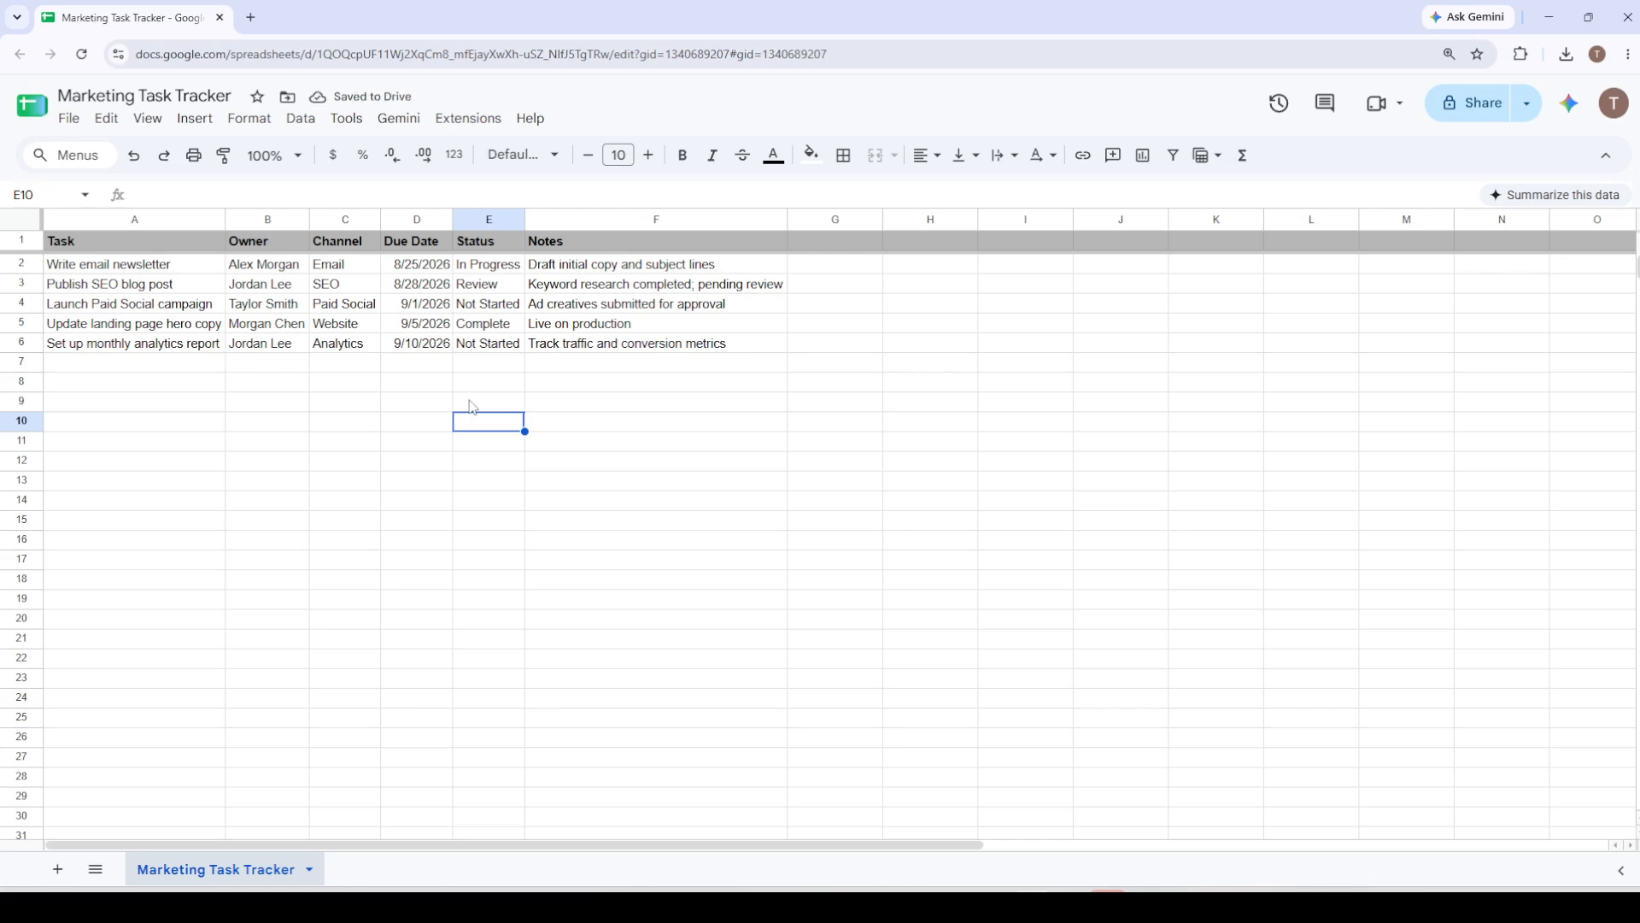
Add a data validation rule to the whole Due Date column with the criterion "Is valid date"
{"action": "left_click", "coordinate": [411, 221]}
{"action": "left_click", "coordinate": [300, 118]}
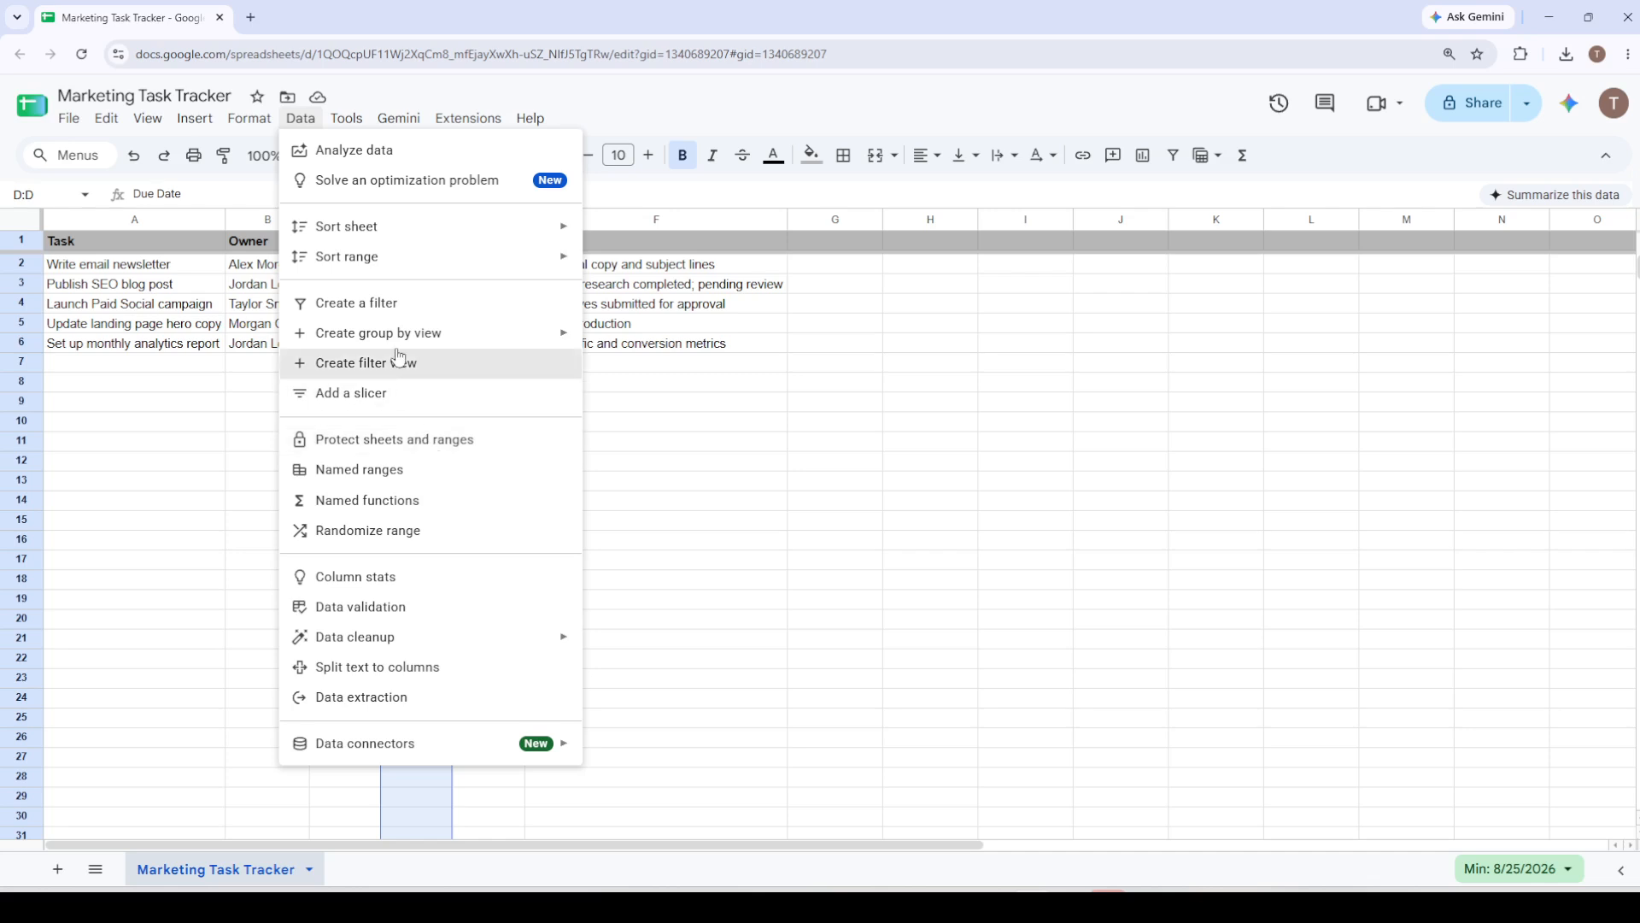
{"action": "left_click", "coordinate": [358, 607]}
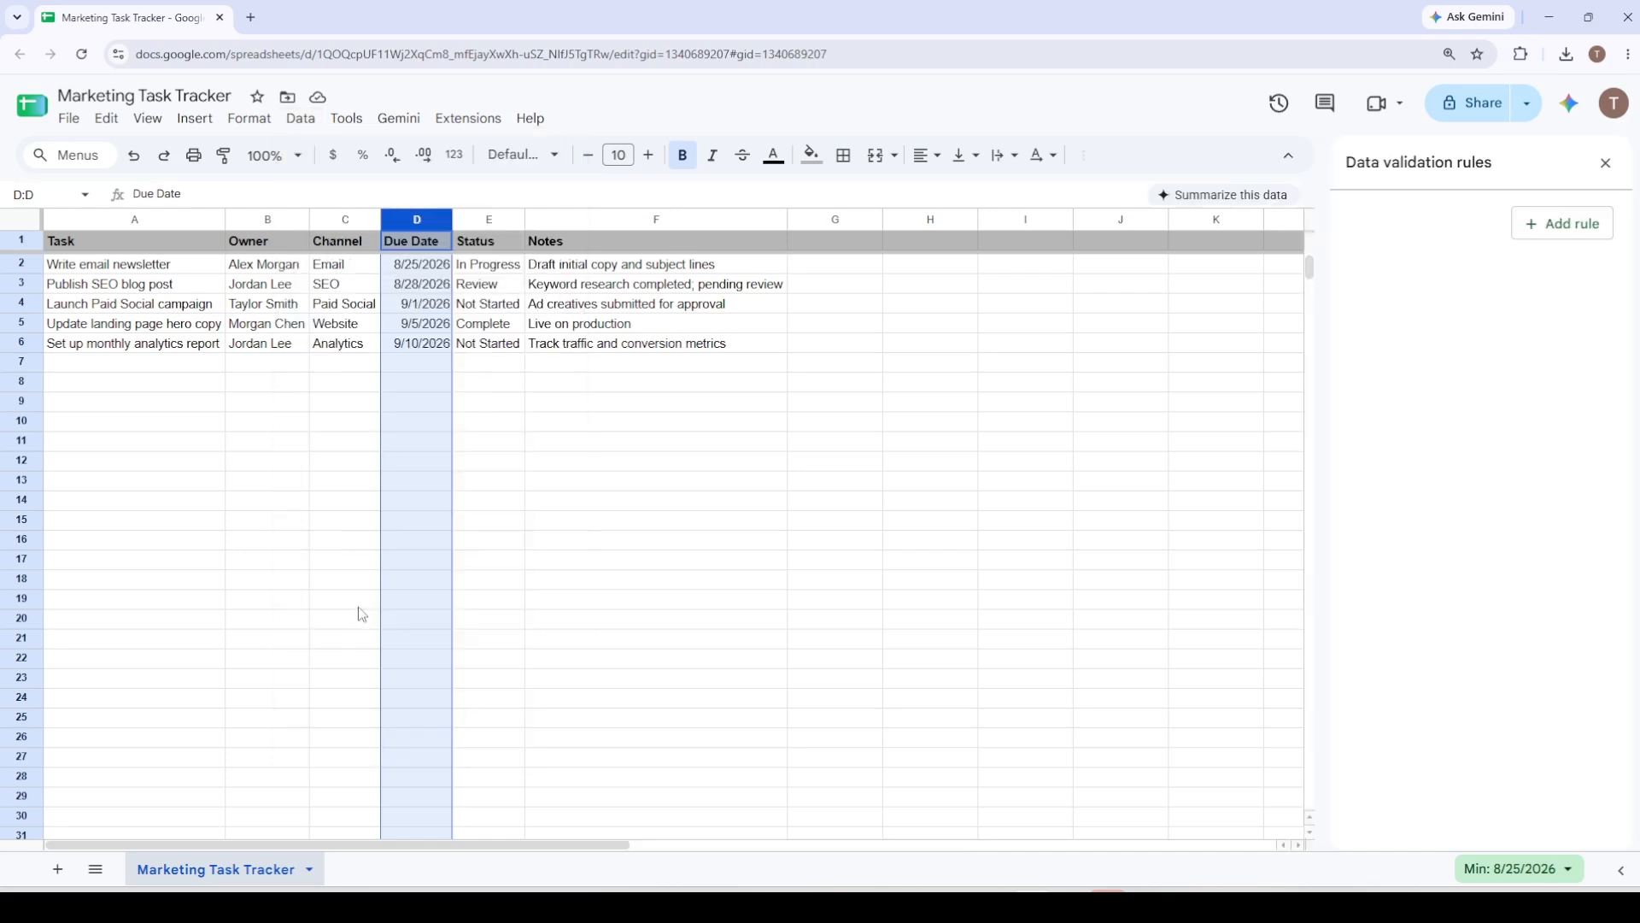
{"action": "left_click", "coordinate": [1563, 223]}
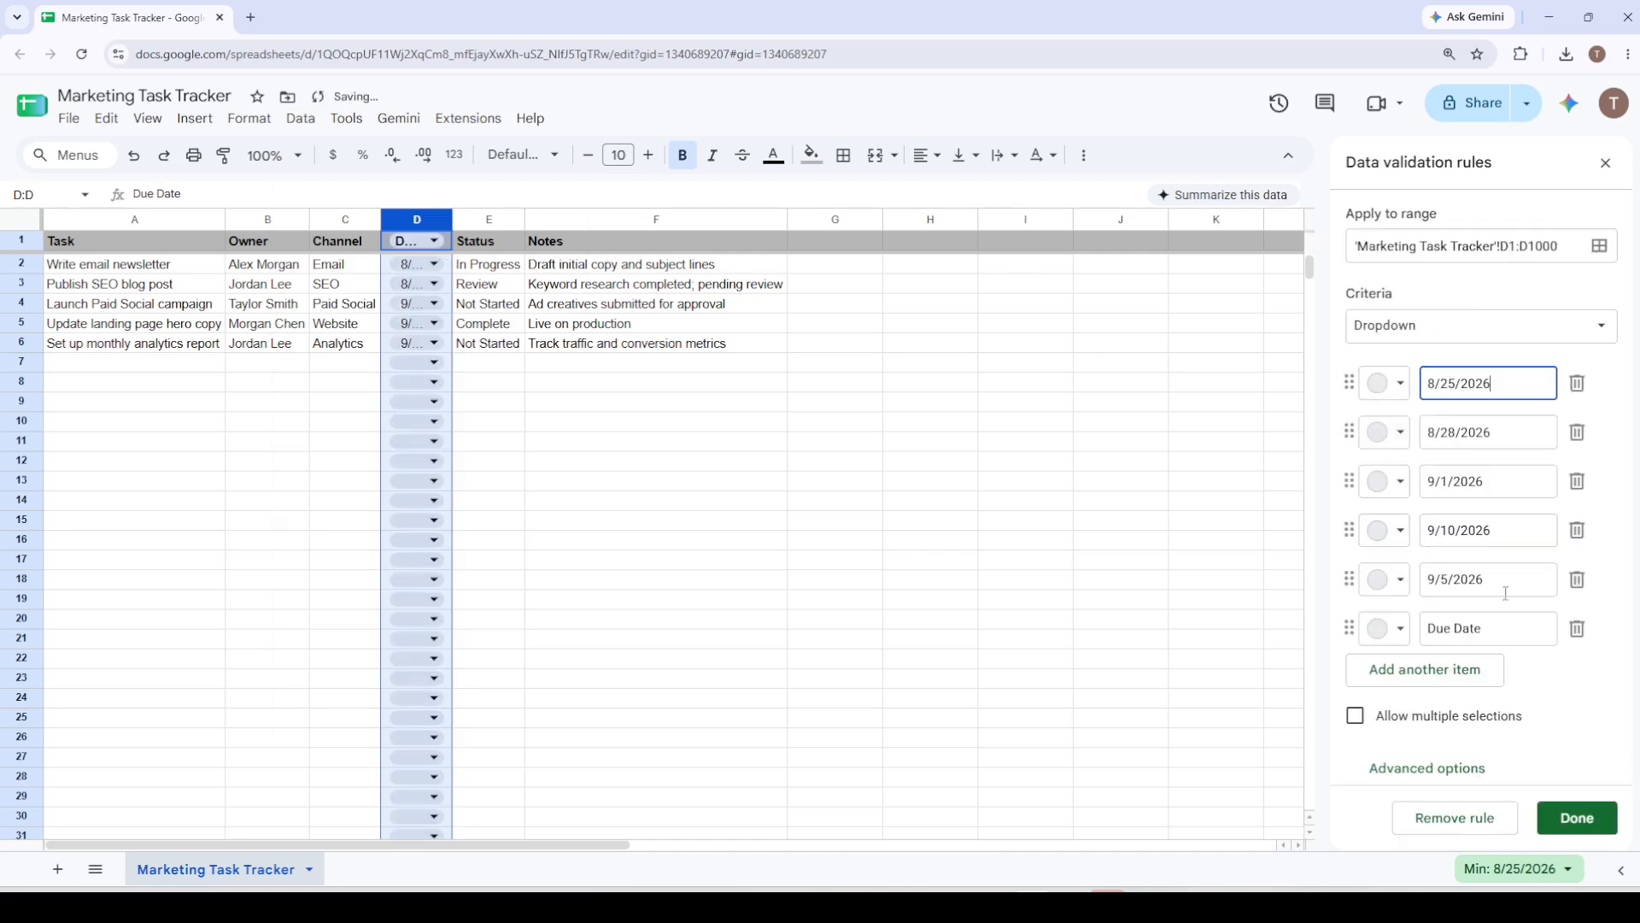
{"action": "left_click", "coordinate": [1462, 329]}
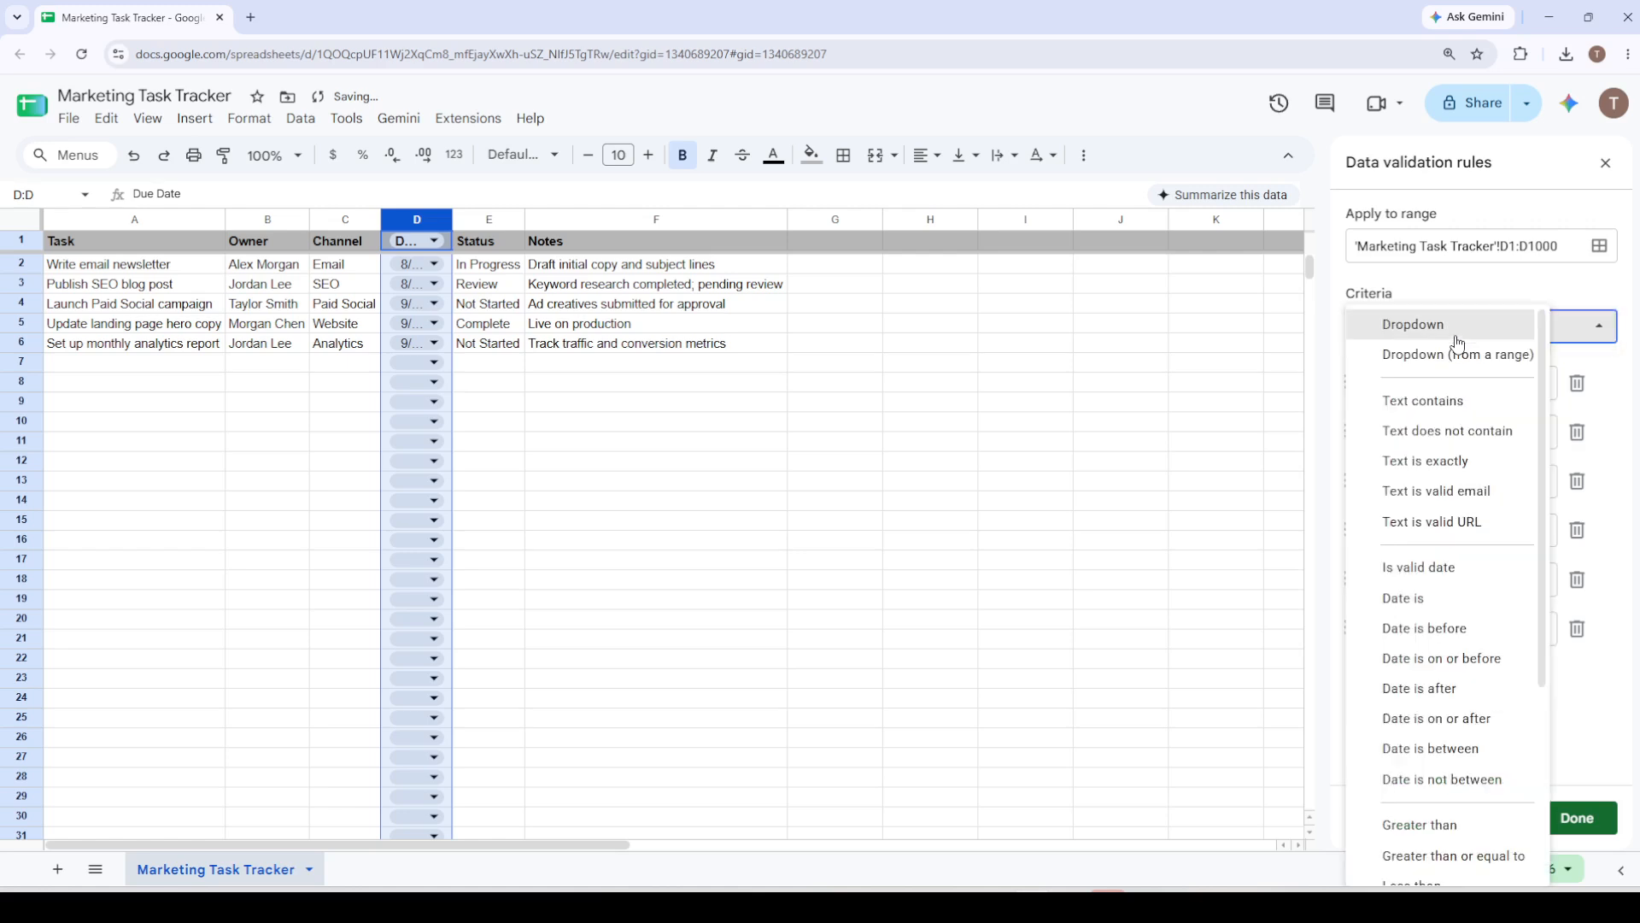
{"action": "left_click", "coordinate": [1420, 569]}
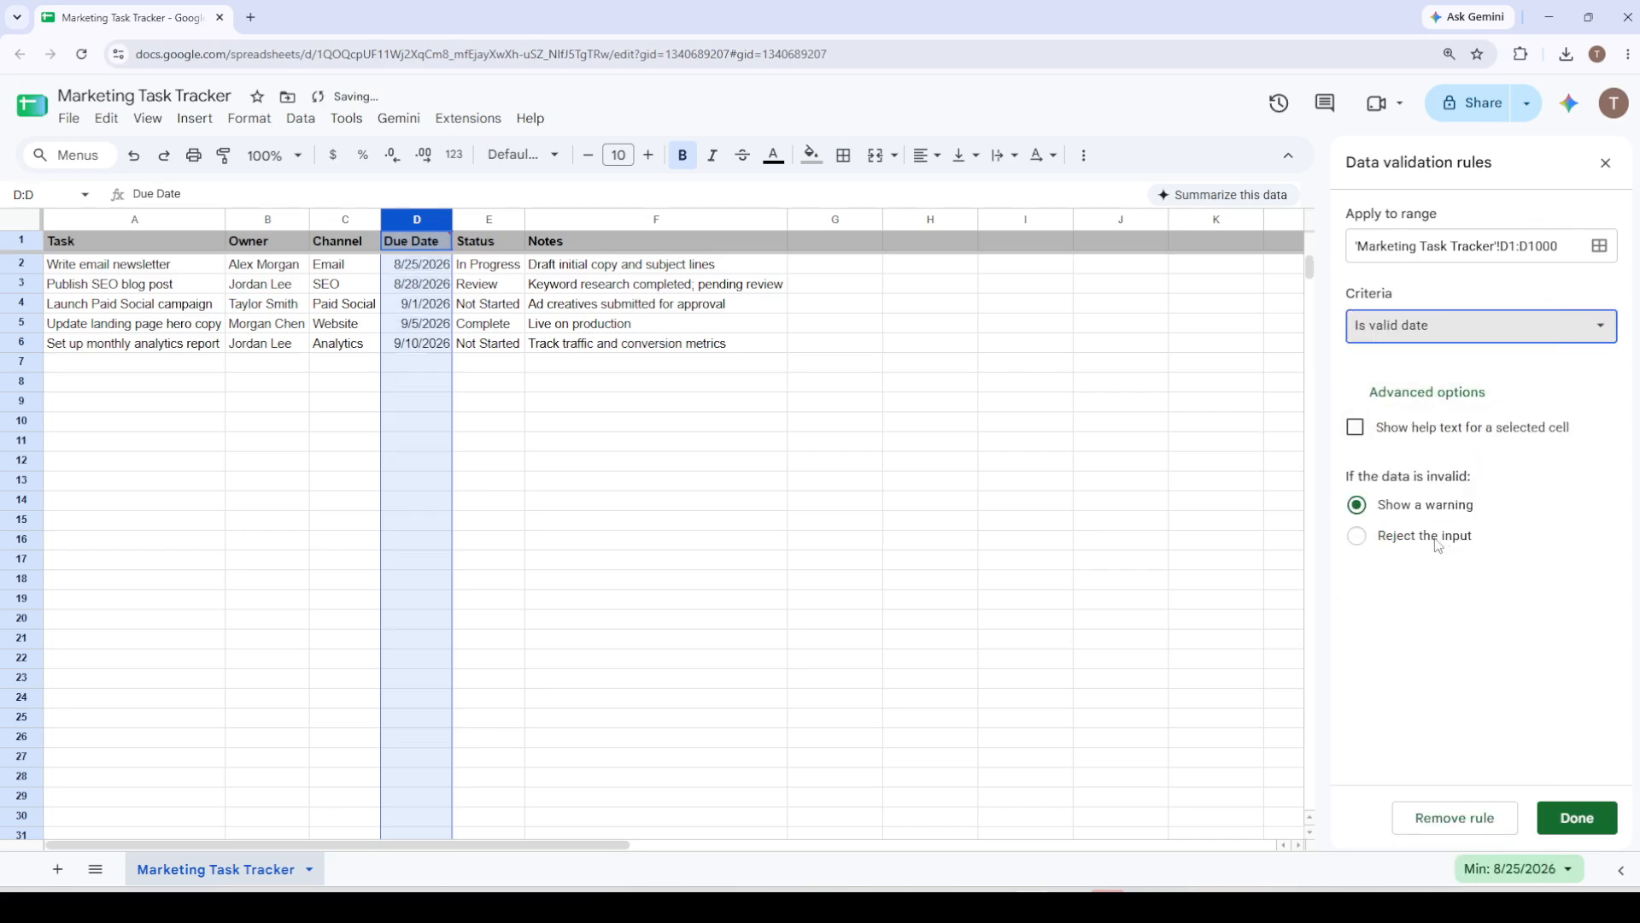
{"action": "left_click", "coordinate": [1577, 820]}
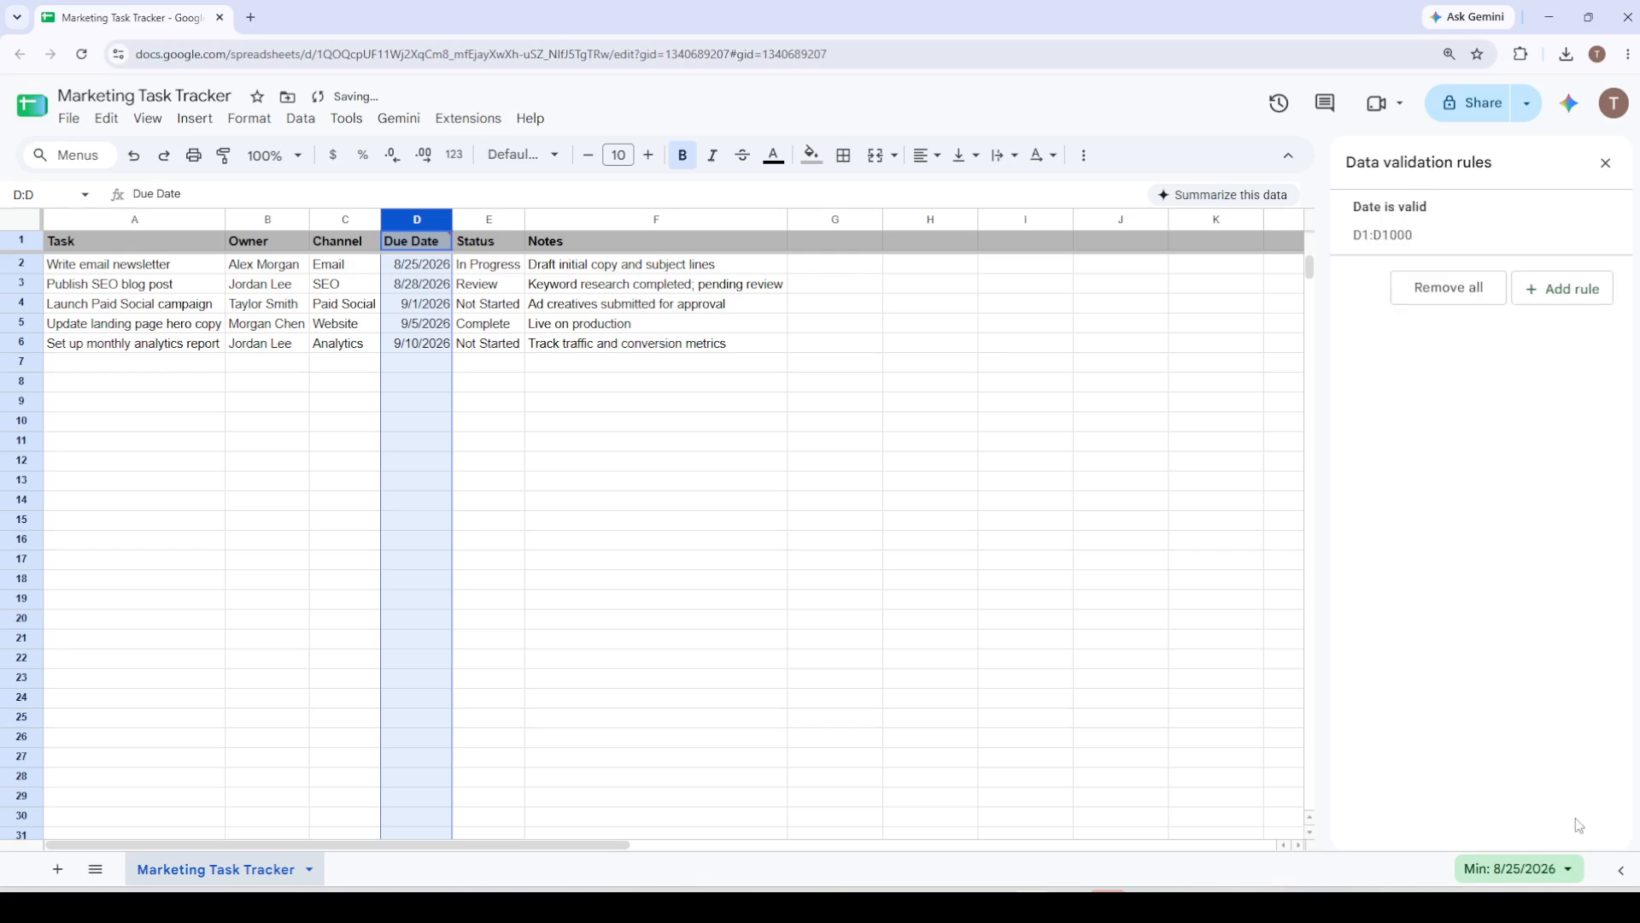
{"action": "left_click", "coordinate": [615, 502]}
{"action": "left_click", "coordinate": [416, 402]}
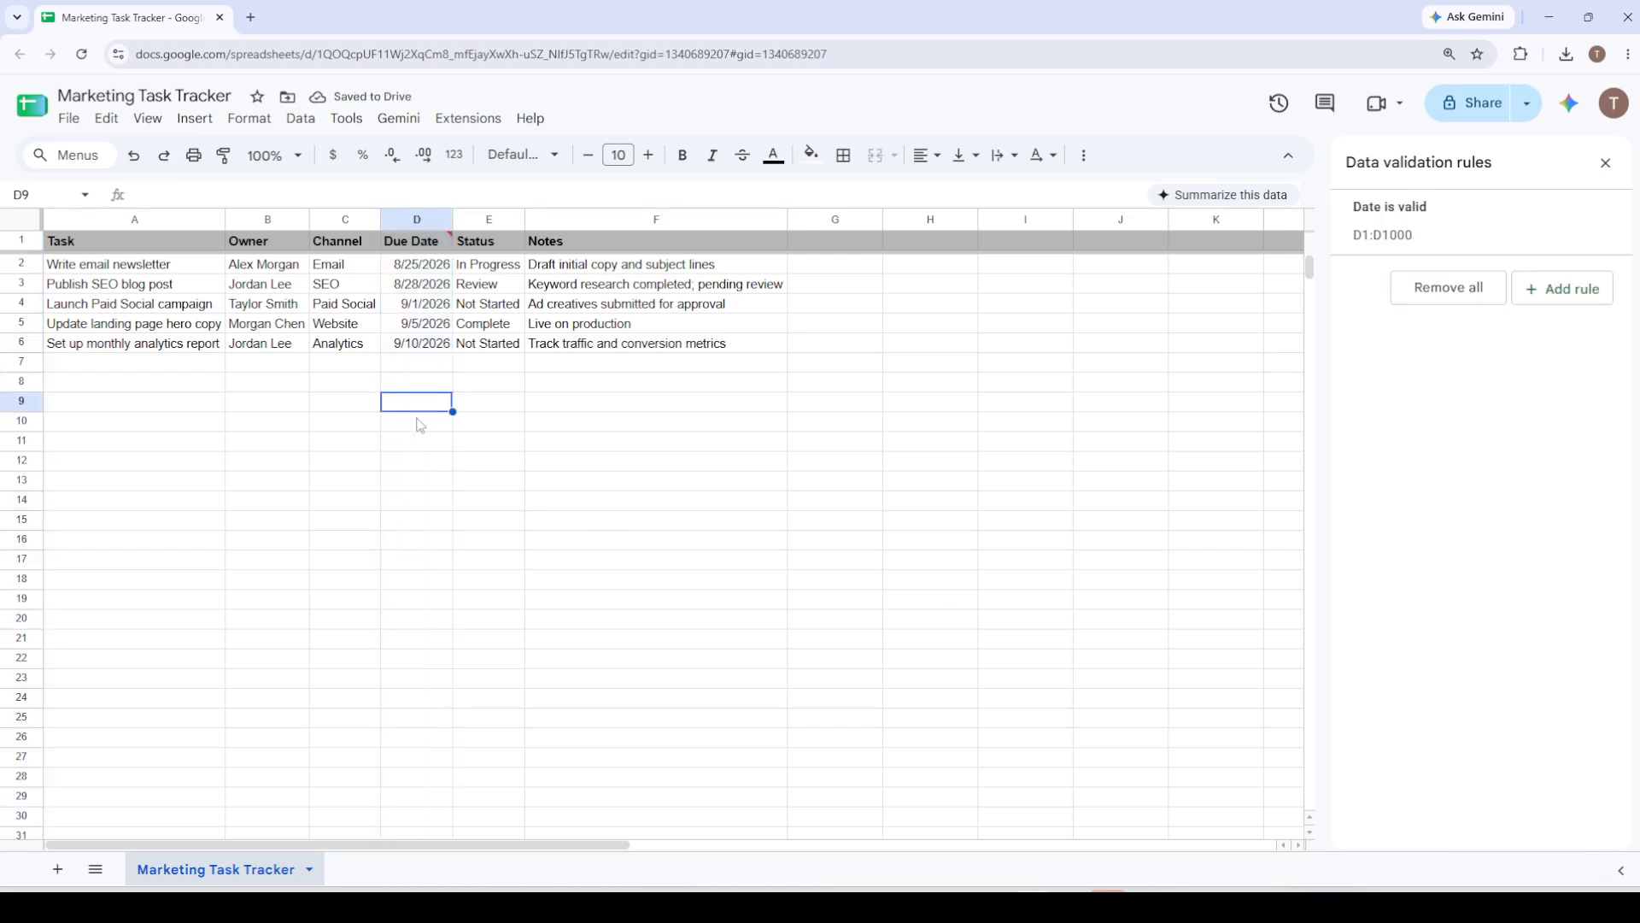
Test the date validation by entering the non-date text "as" in D9, checking its validation message and removing the entry
{"action": "type", "text": "as"}
{"action": "left_click", "coordinate": [621, 509]}
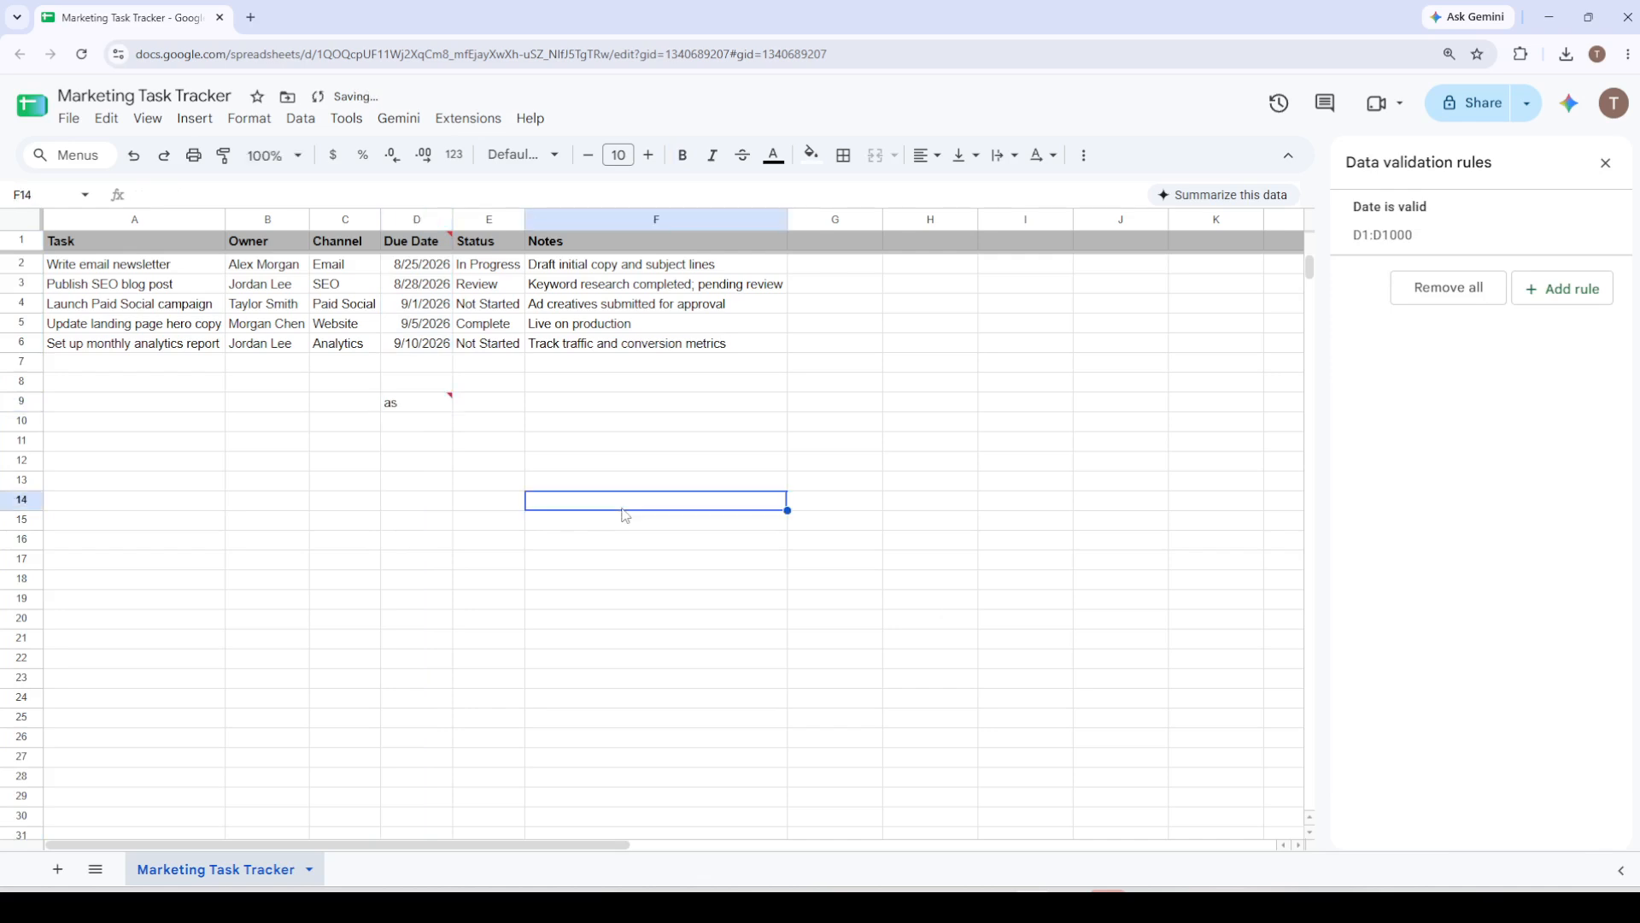
{"action": "left_click", "coordinate": [436, 411]}
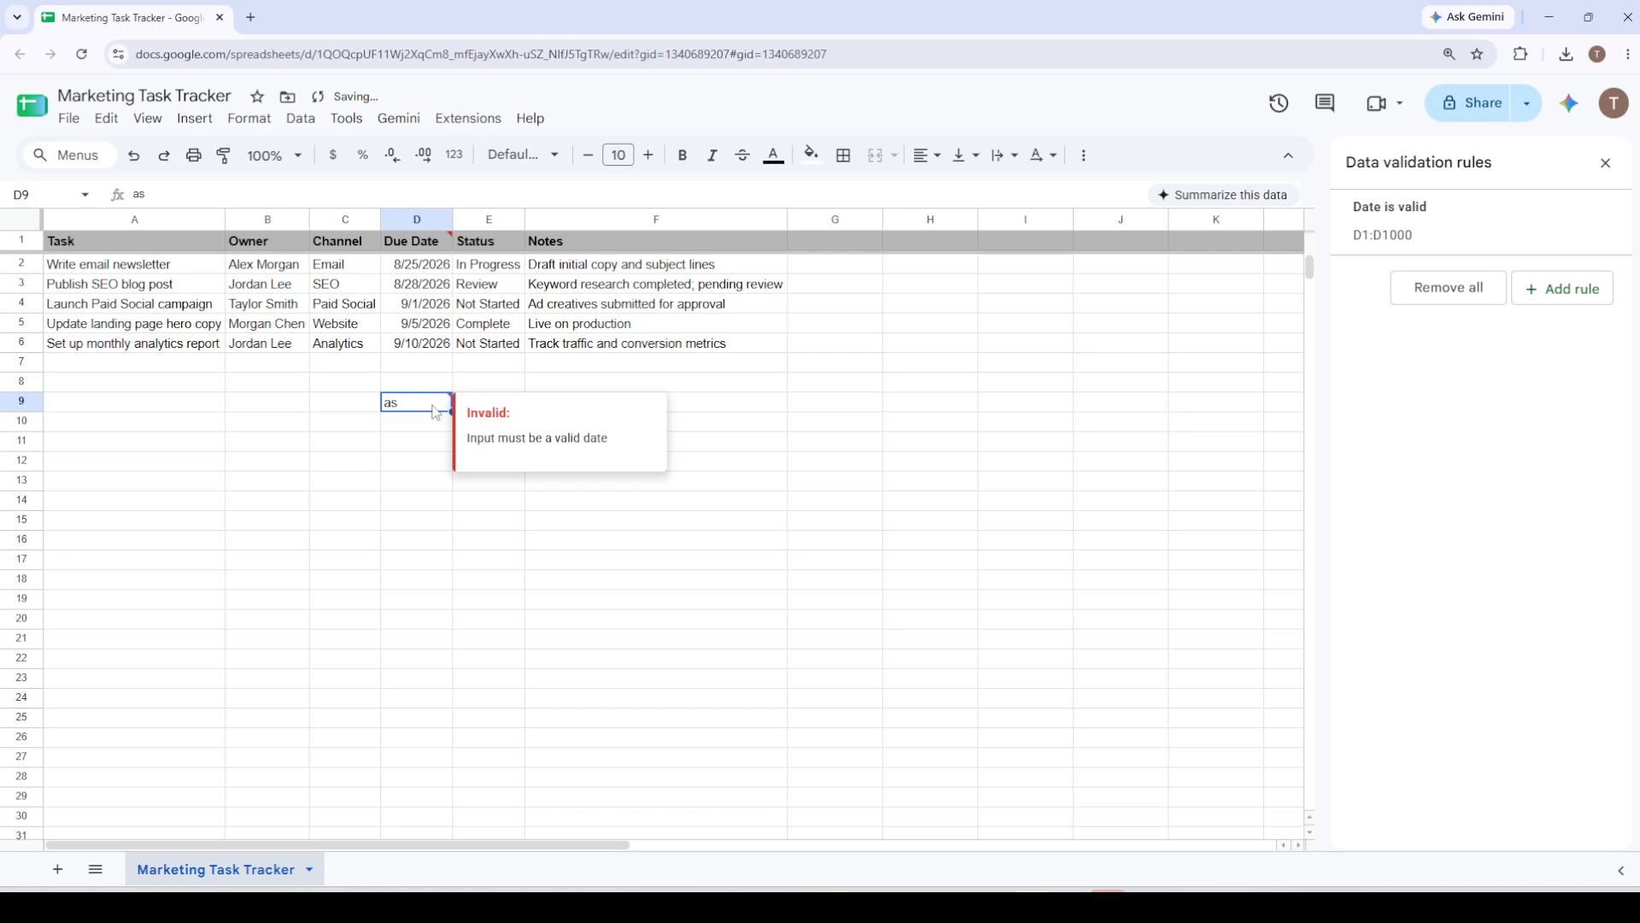
{"action": "left_click", "coordinate": [607, 523]}
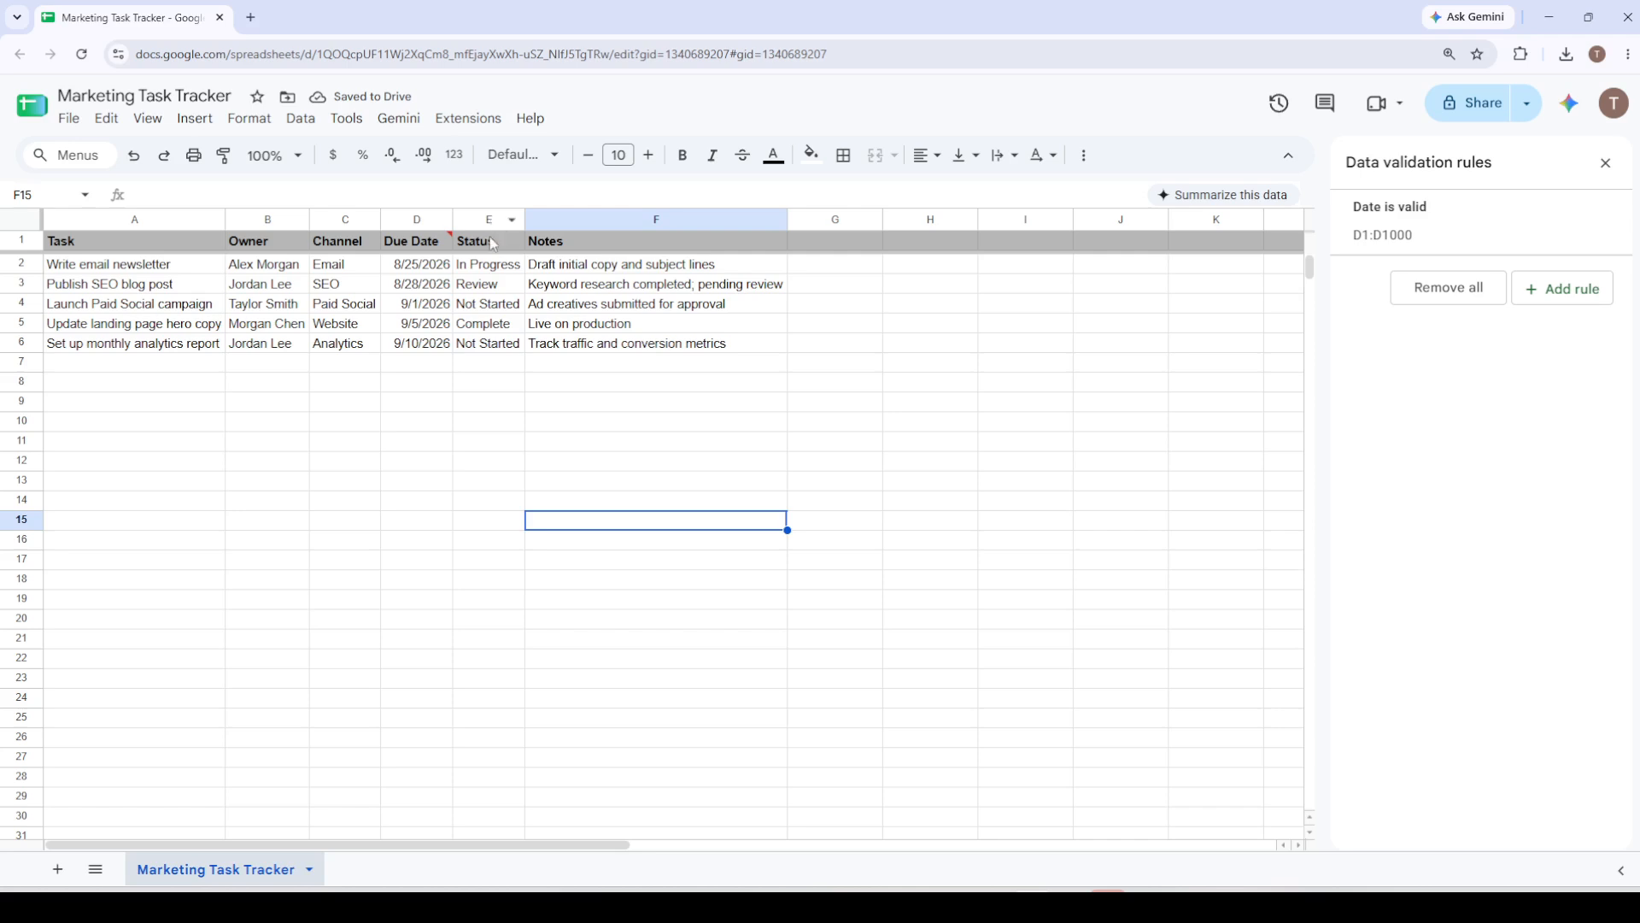
Add a dropdown data validation rule to Status cells E2:E31 with the options Complete, In Progress, Not Started and Review
{"action": "left_click", "coordinate": [492, 266]}
{"action": "left_click_drag", "start_coordinate": [493, 274], "coordinate": [499, 353]}
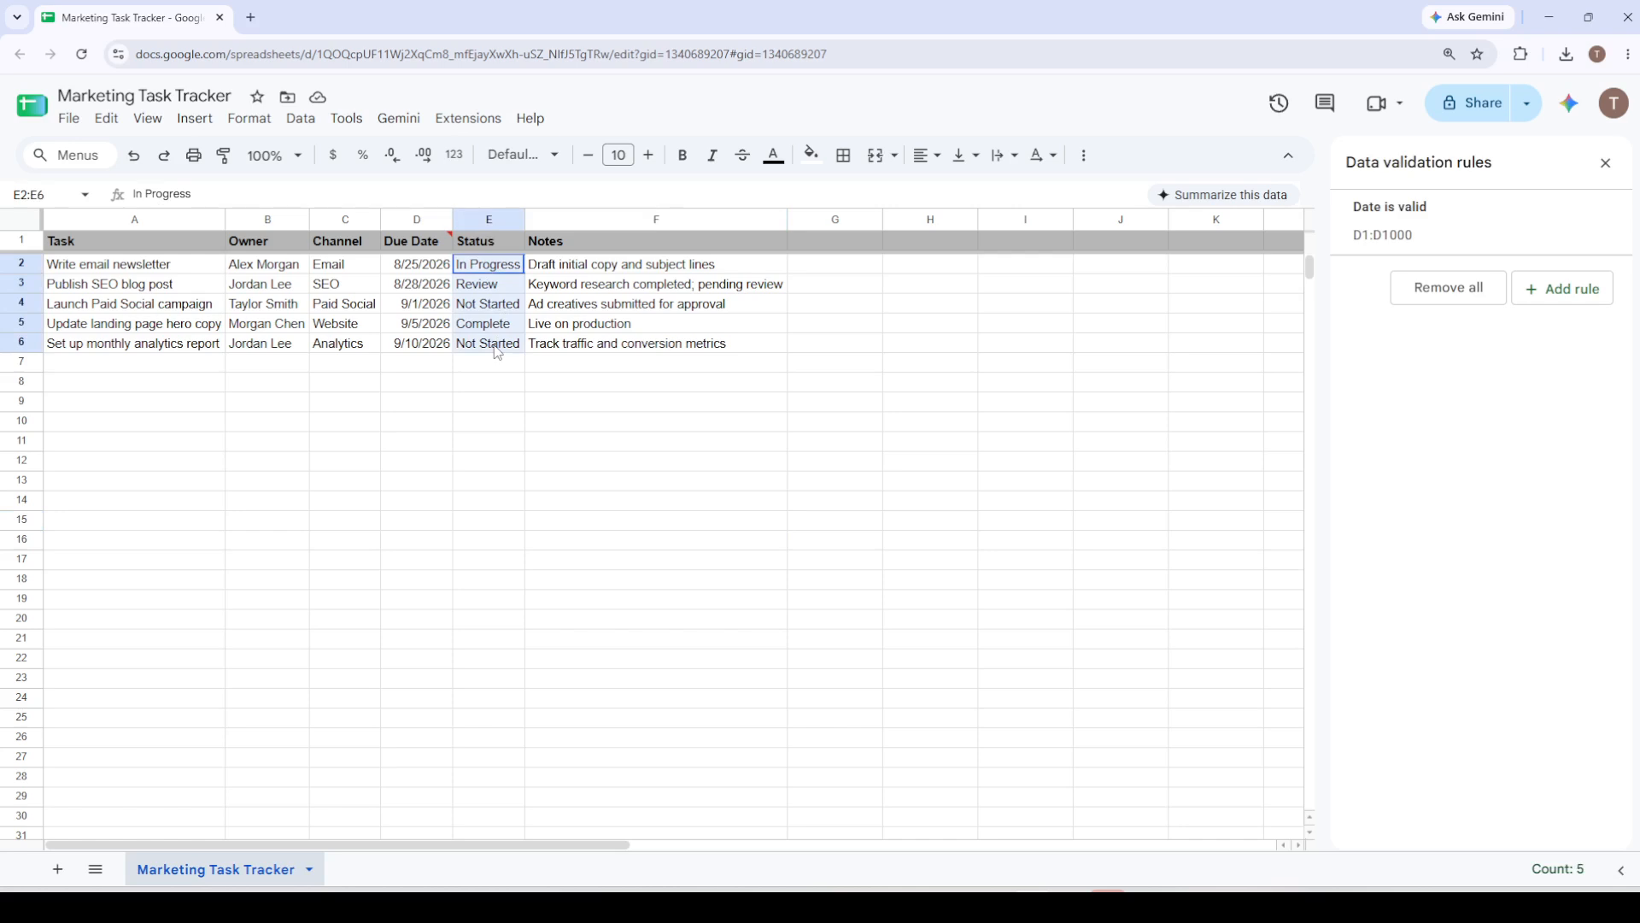
{"action": "left_click_drag", "start_coordinate": [498, 353], "coordinate": [491, 834]}
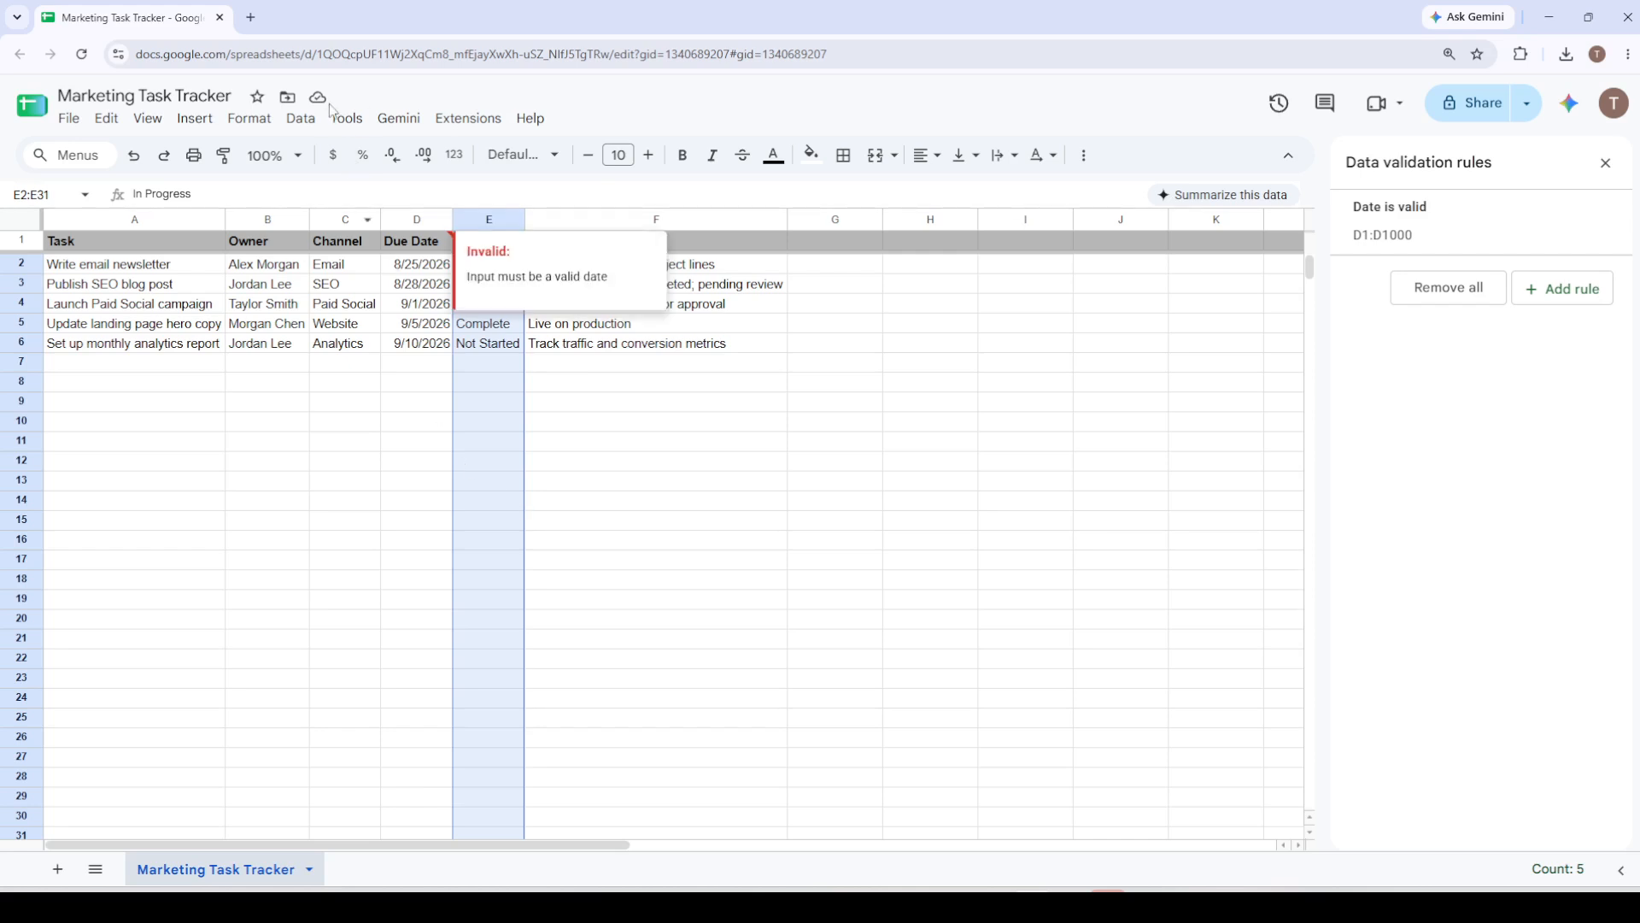
{"action": "left_click", "coordinate": [301, 118]}
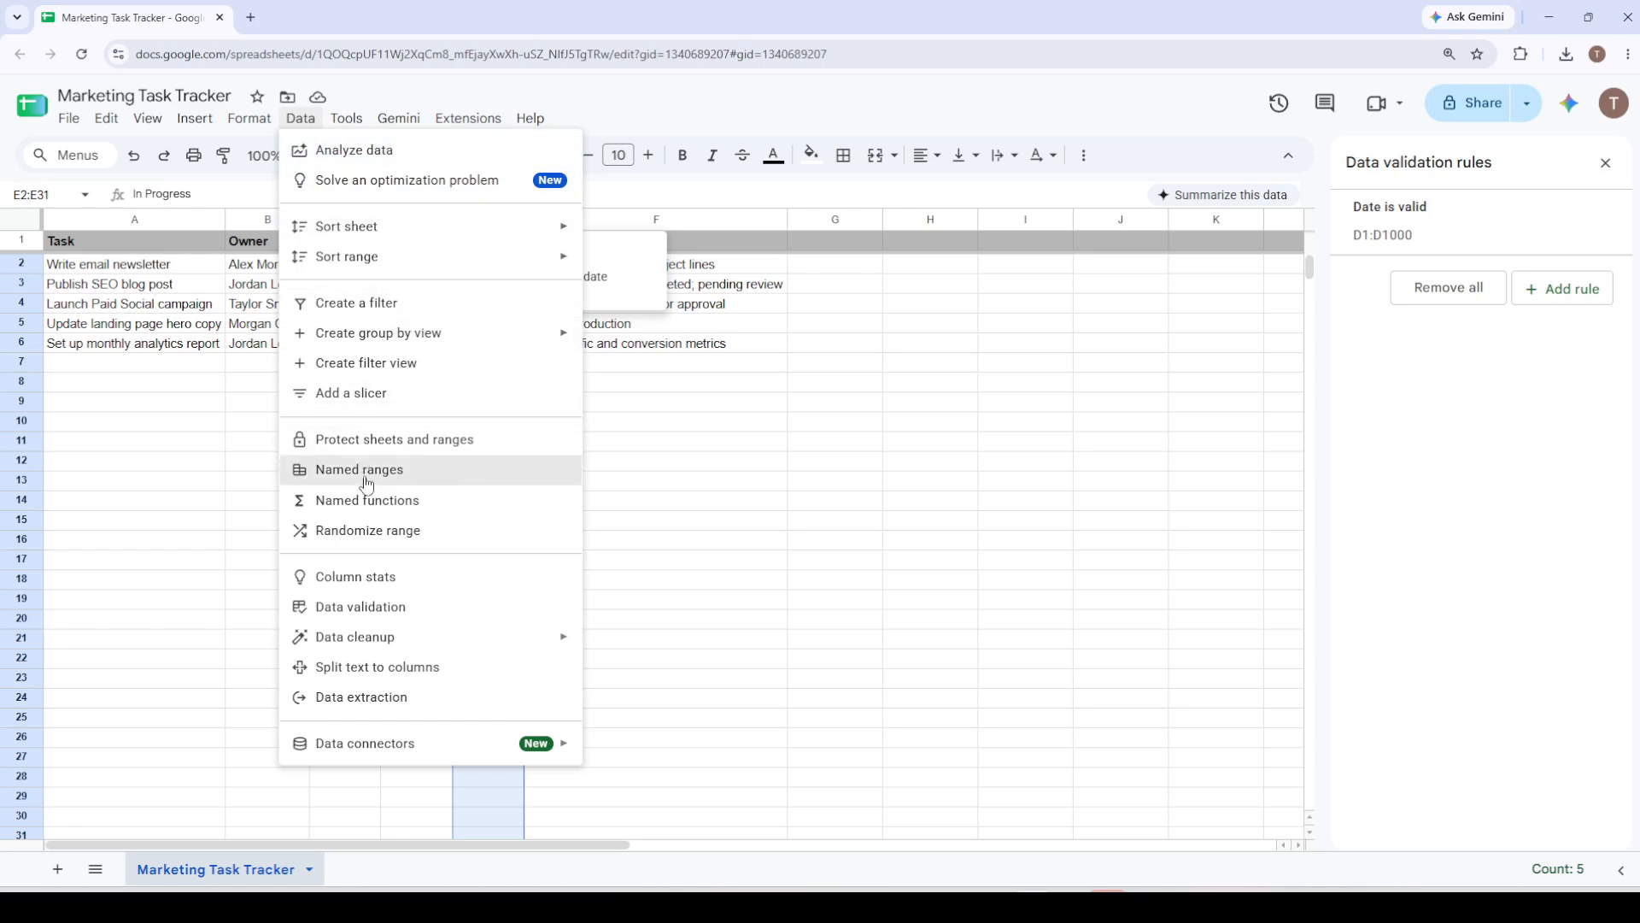
{"action": "left_click", "coordinate": [370, 608]}
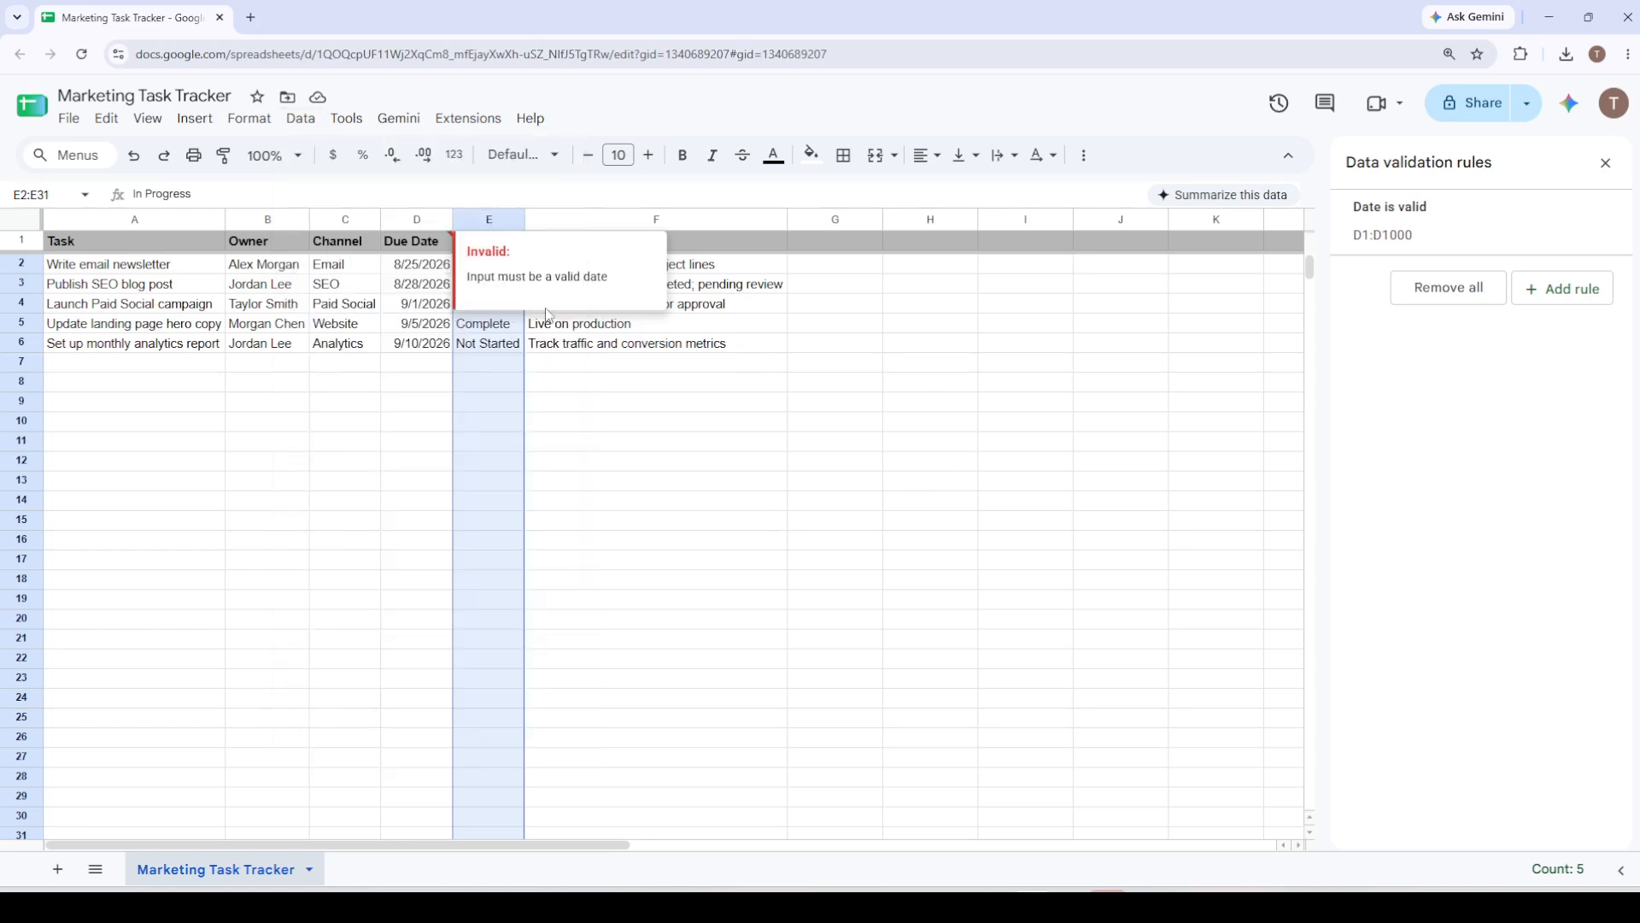
{"action": "left_click", "coordinate": [1545, 291]}
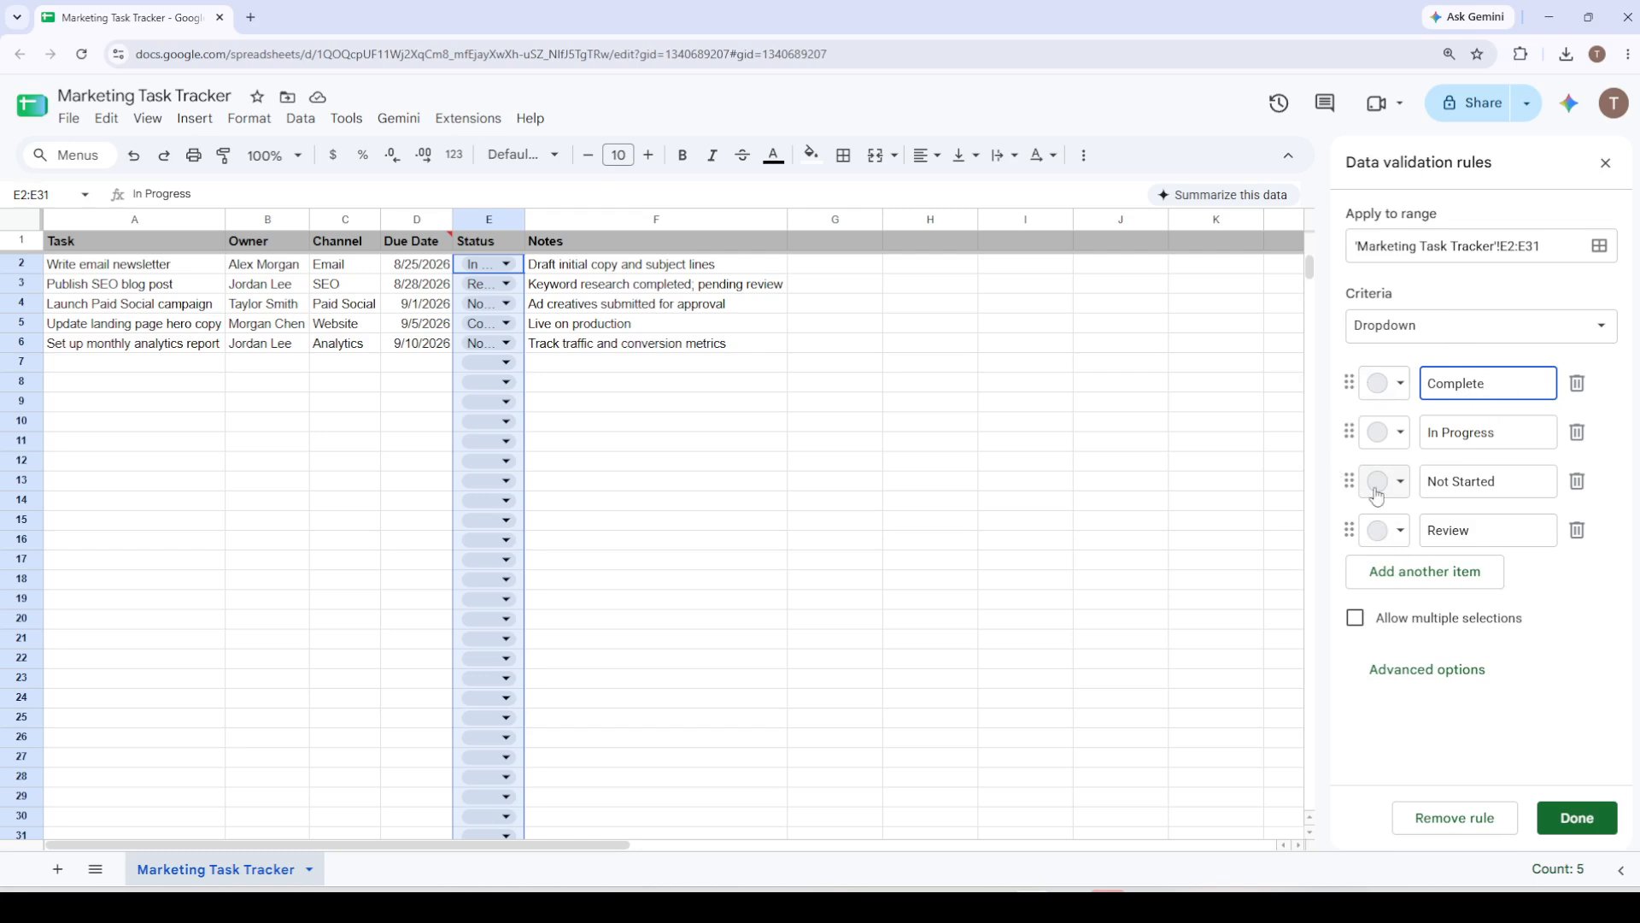
Colour the Status dropdown options: Complete dark green, In Progress light yellow and Not Started dark grey
{"action": "left_click", "coordinate": [1391, 385]}
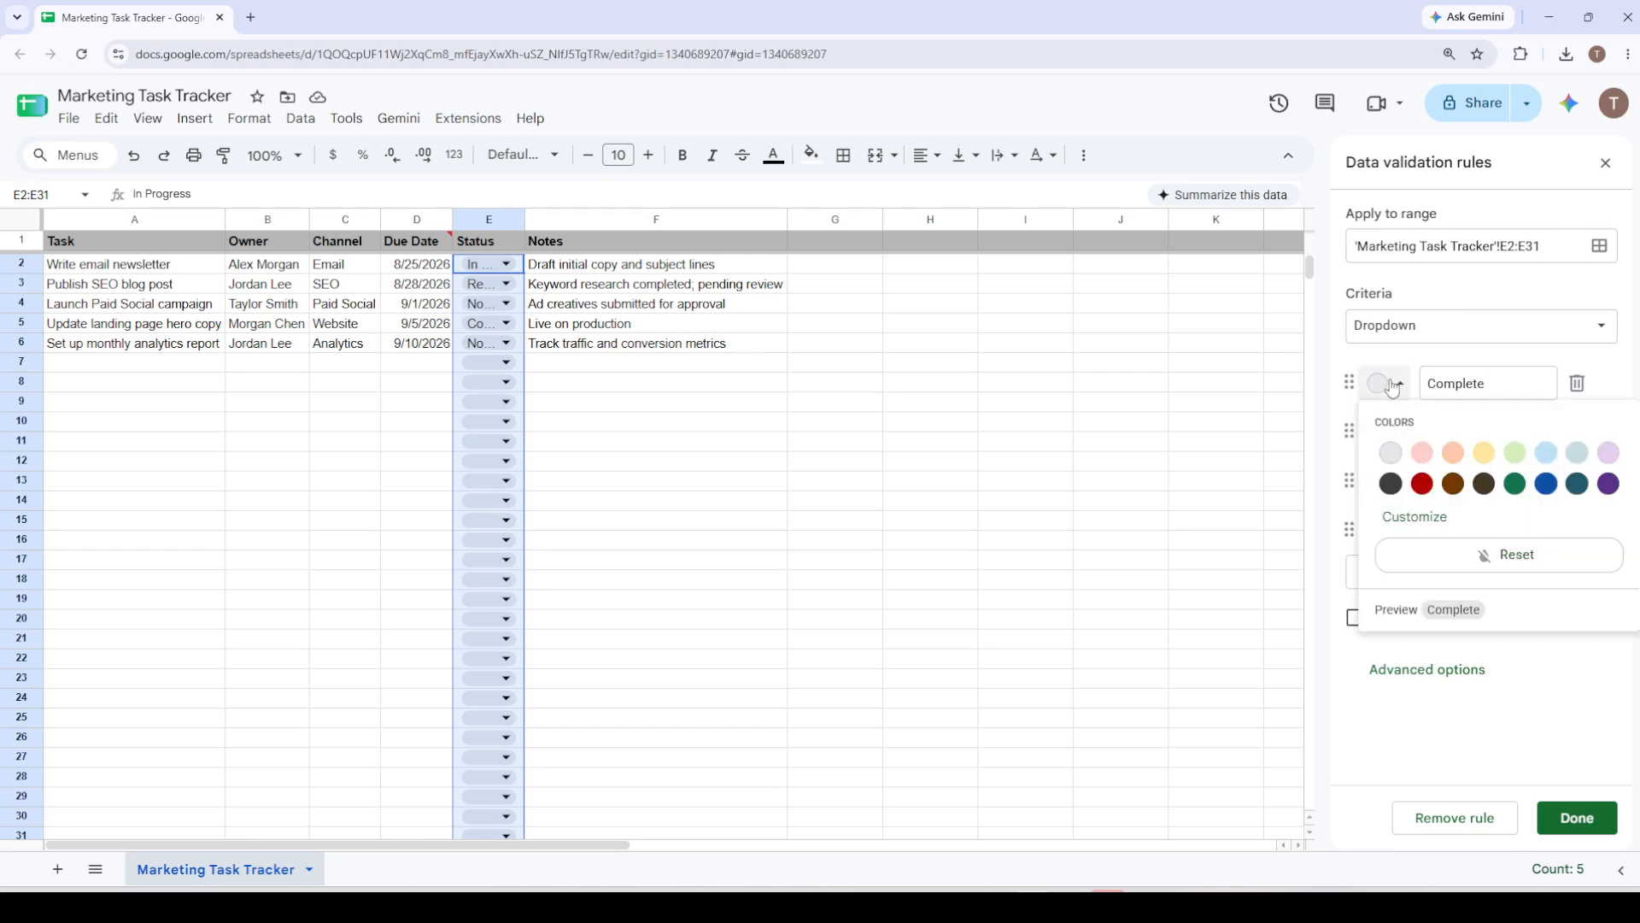
{"action": "left_click", "coordinate": [1515, 484]}
{"action": "left_click", "coordinate": [1391, 434]}
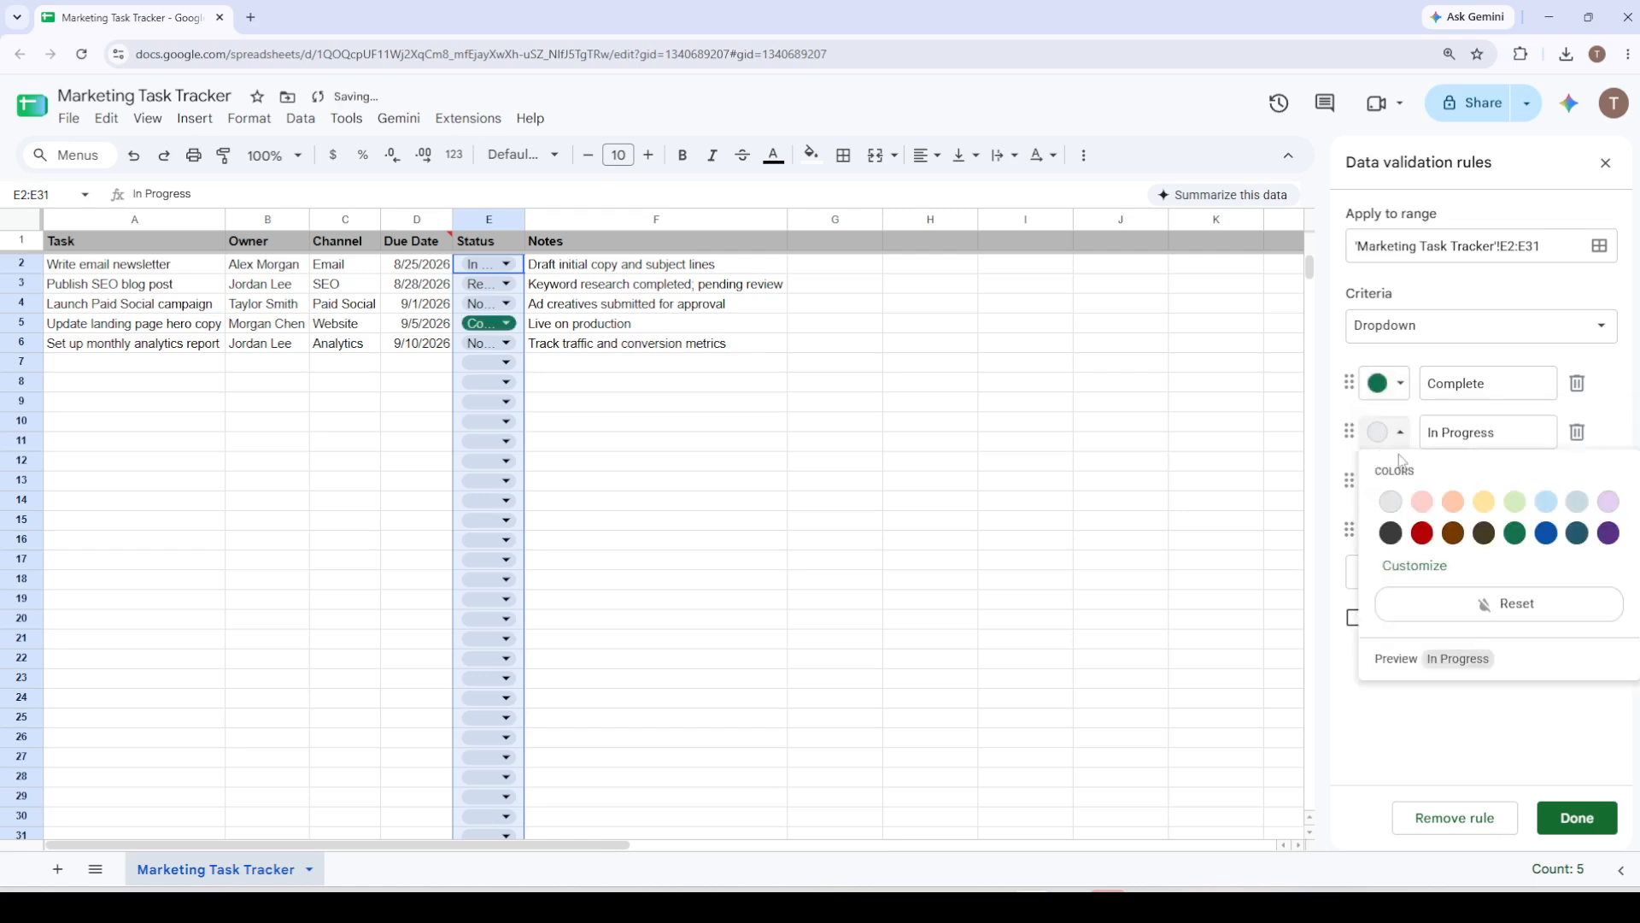
{"action": "left_click", "coordinate": [1487, 502]}
{"action": "left_click", "coordinate": [1391, 482]}
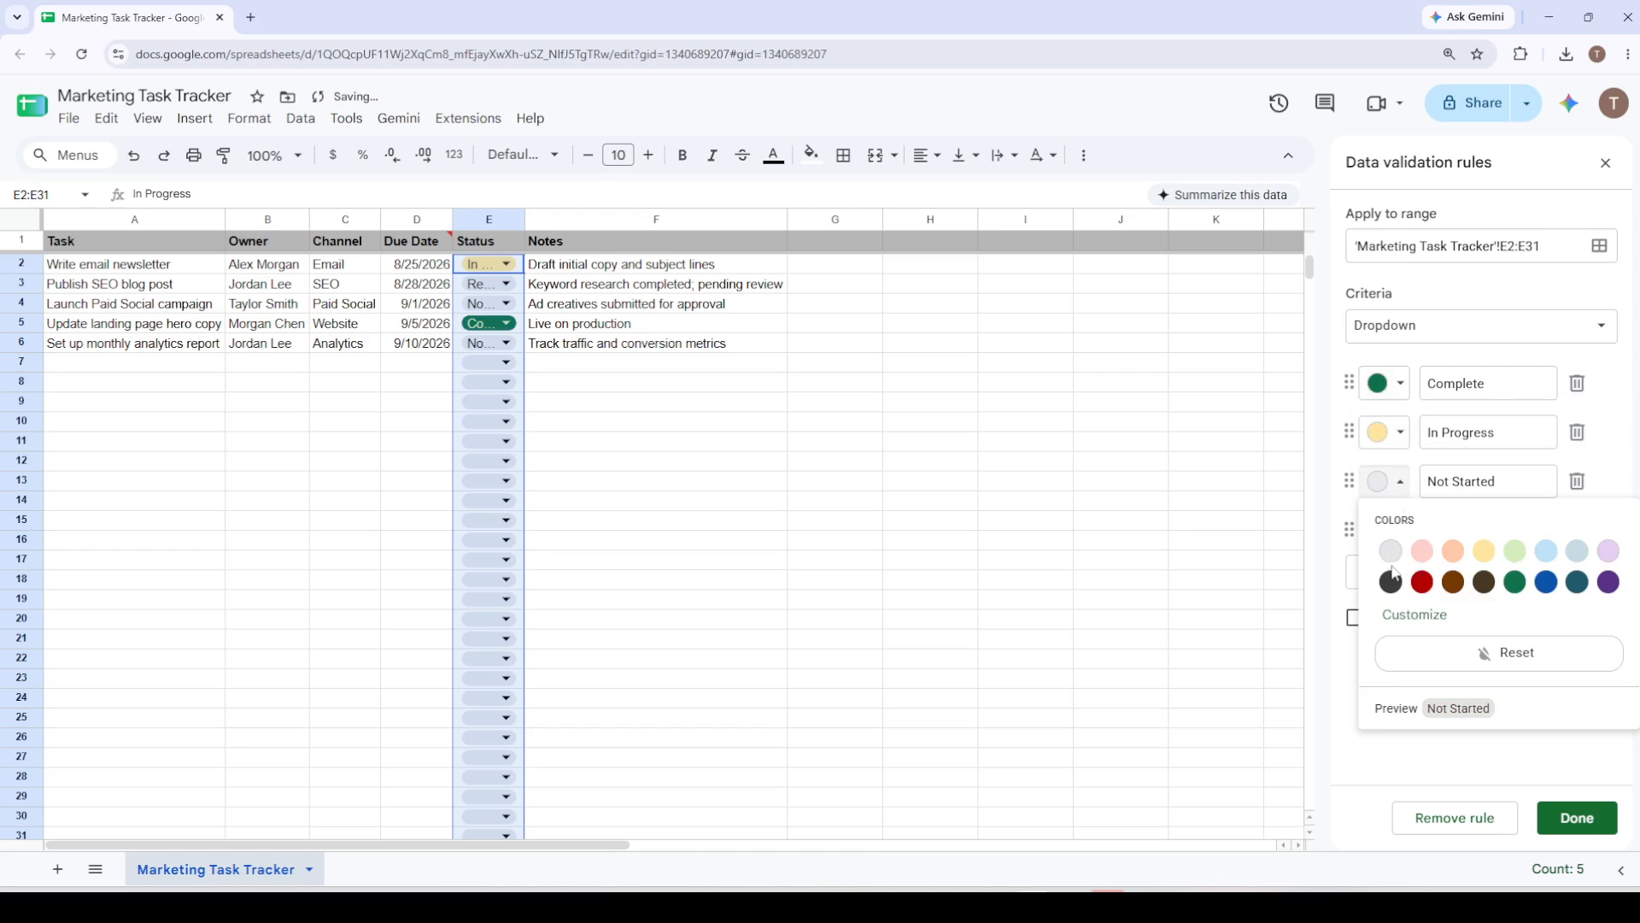
{"action": "left_click", "coordinate": [1390, 584]}
Set the Review option's colour to dark green and the Complete option's colour to dark blue
{"action": "left_click", "coordinate": [1391, 530]}
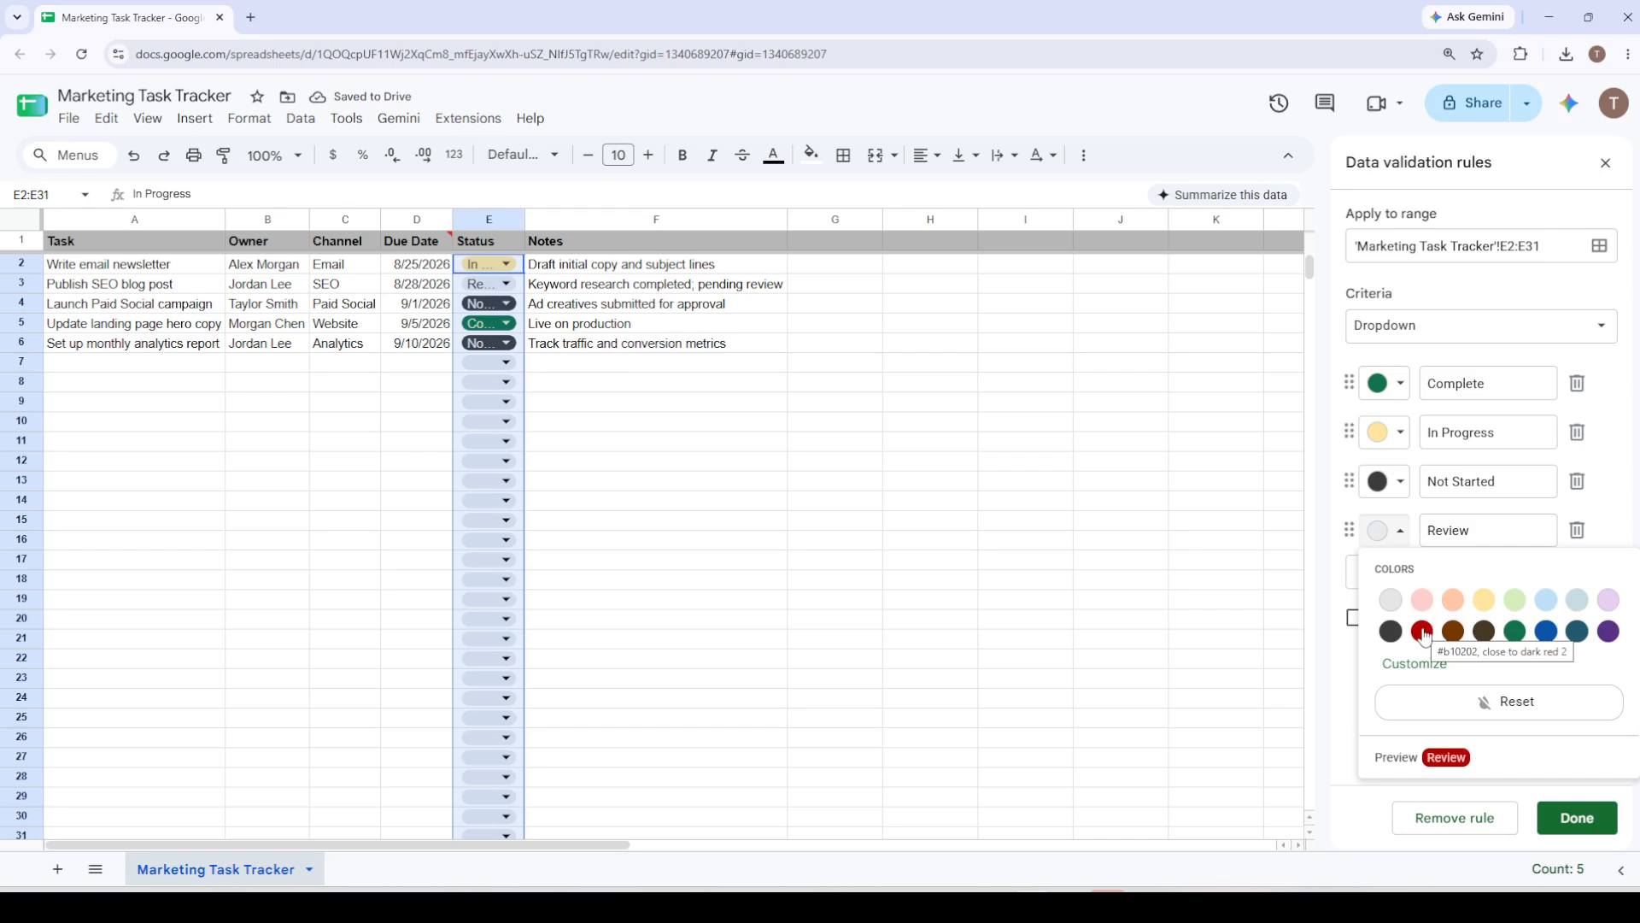
{"action": "left_click", "coordinate": [1514, 629]}
{"action": "left_click", "coordinate": [1385, 384]}
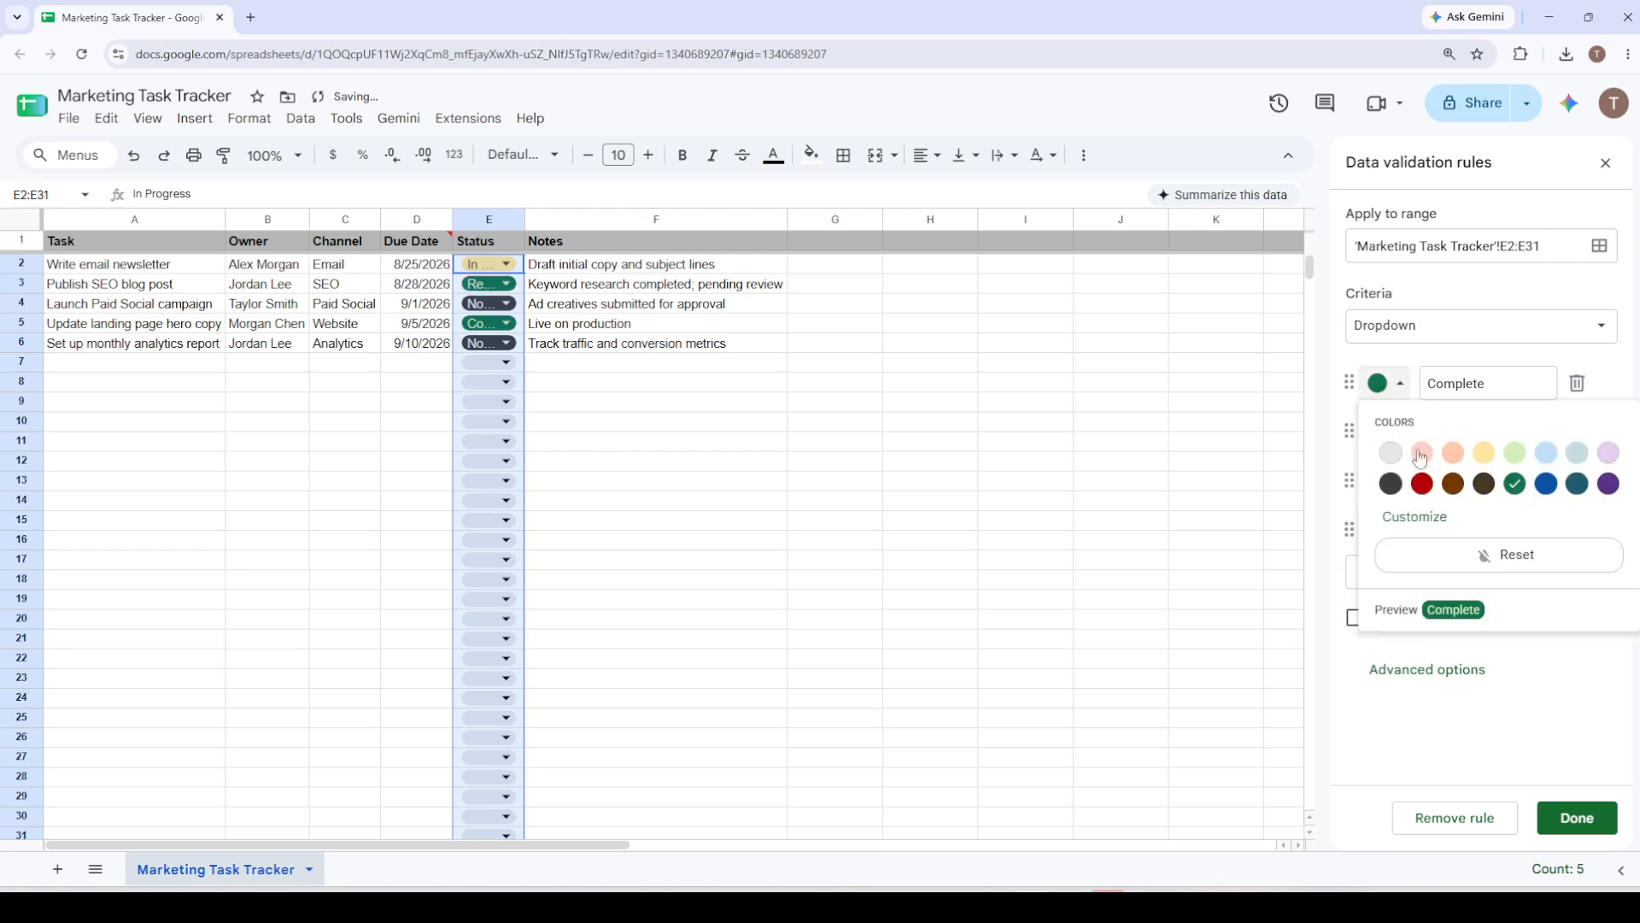
{"action": "left_click", "coordinate": [1548, 484]}
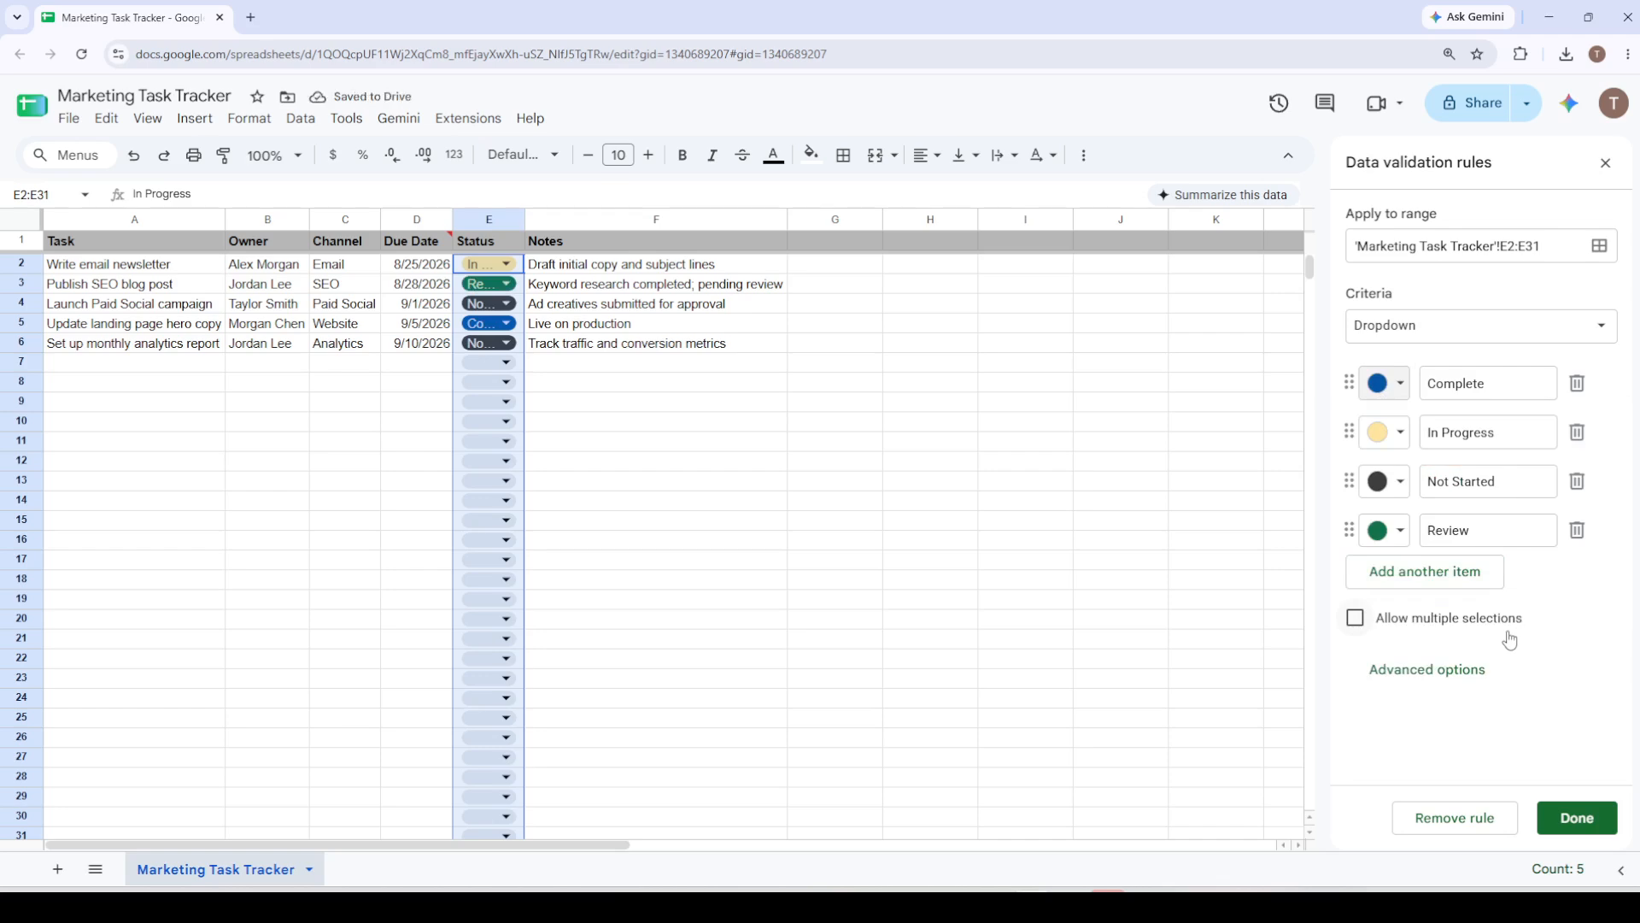
Set the Complete option's colour to dark green and the Review option's colour to dark blue
{"action": "left_click", "coordinate": [1384, 386]}
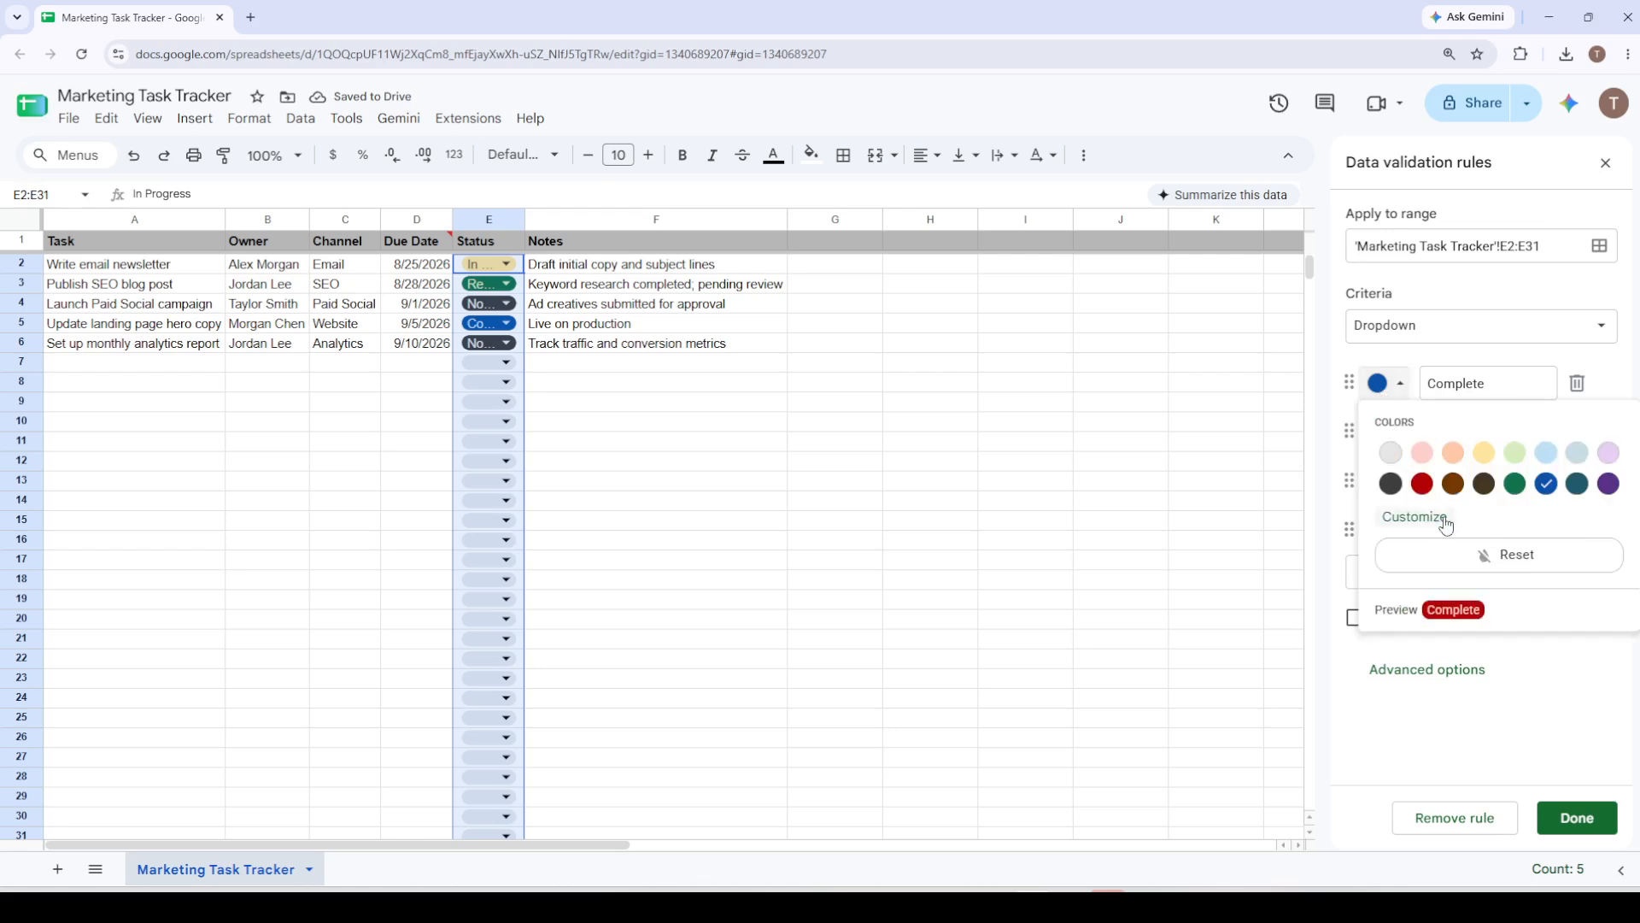
{"action": "left_click", "coordinate": [1516, 484]}
{"action": "left_click", "coordinate": [1385, 533]}
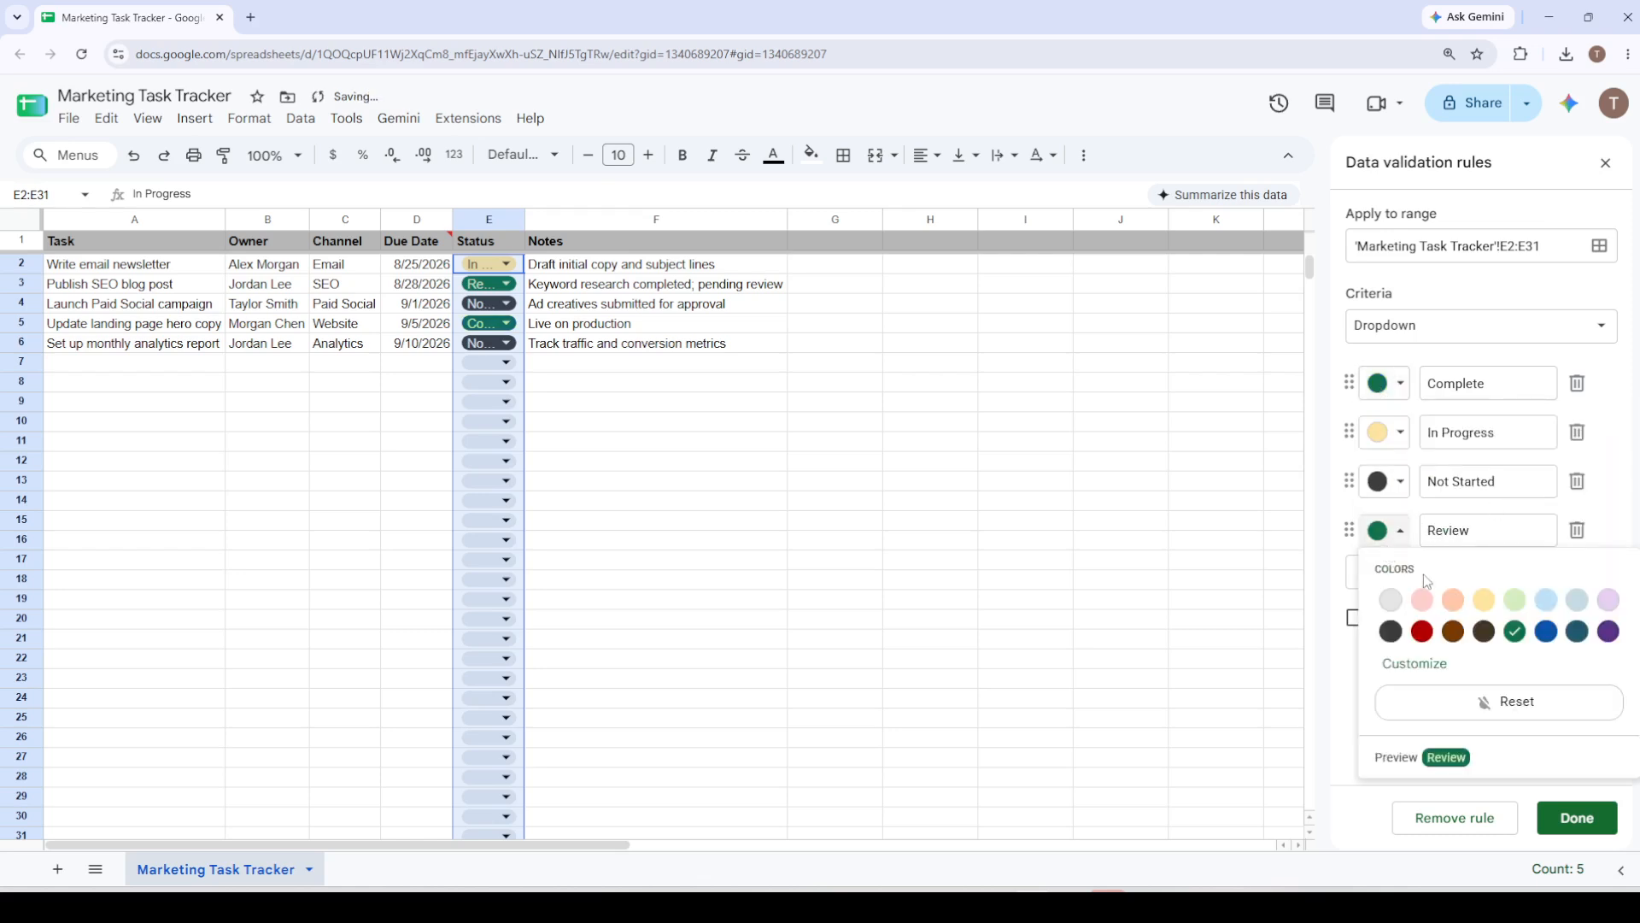
{"action": "left_click", "coordinate": [1545, 632]}
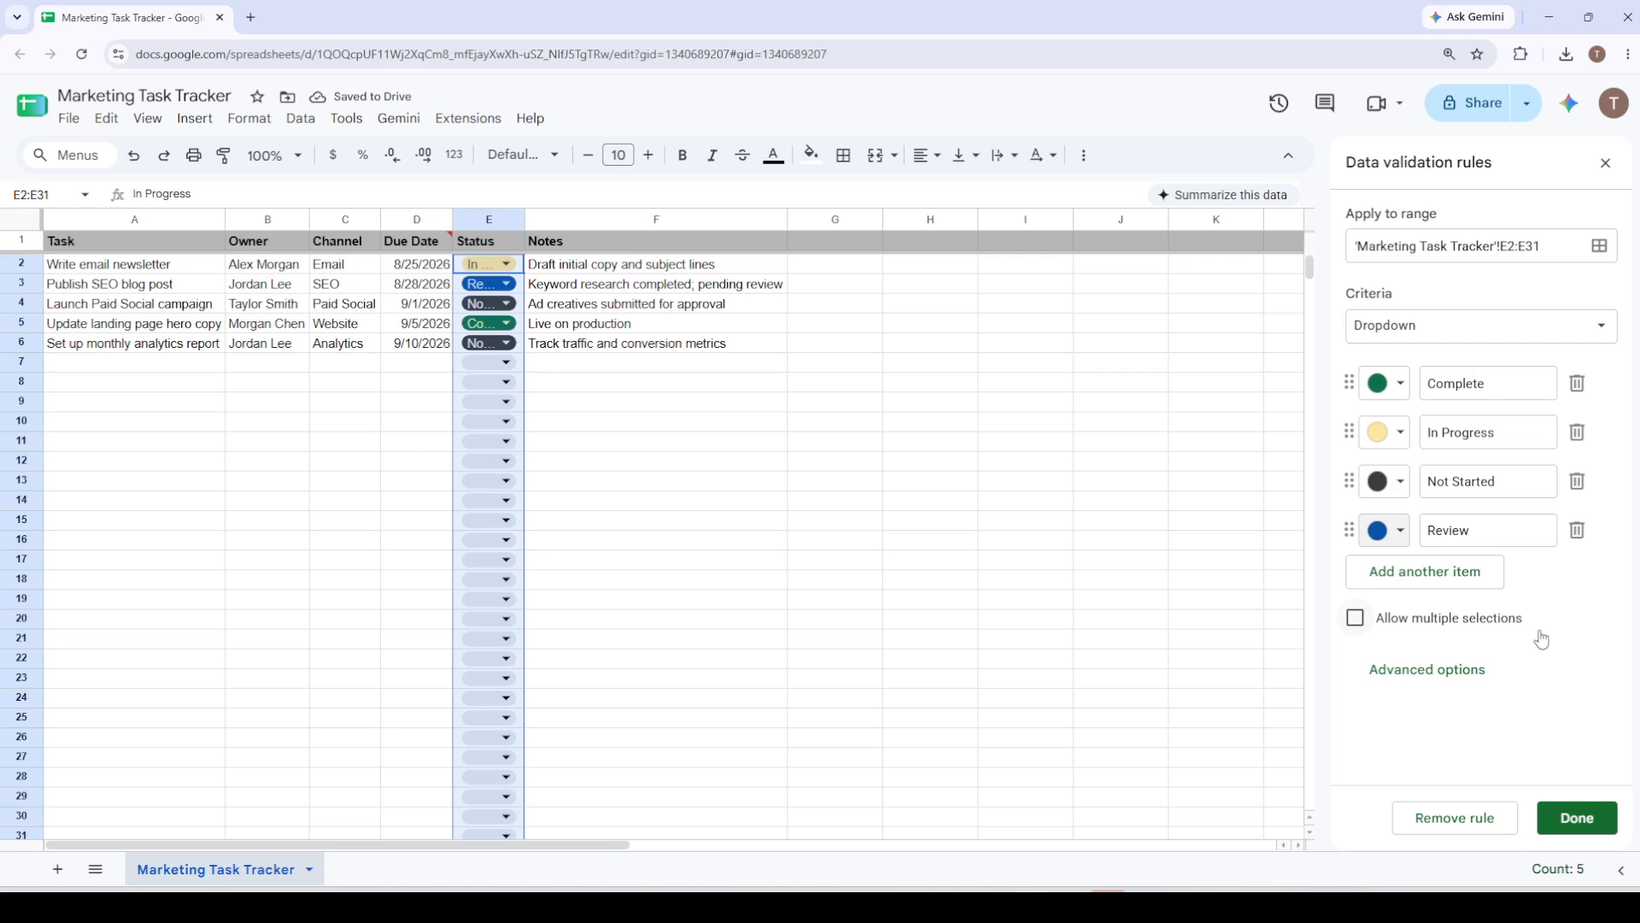
Save the Status dropdown rule and fit the Status column's width to its contents
{"action": "left_click", "coordinate": [1577, 817]}
{"action": "double_click", "coordinate": [524, 220]}
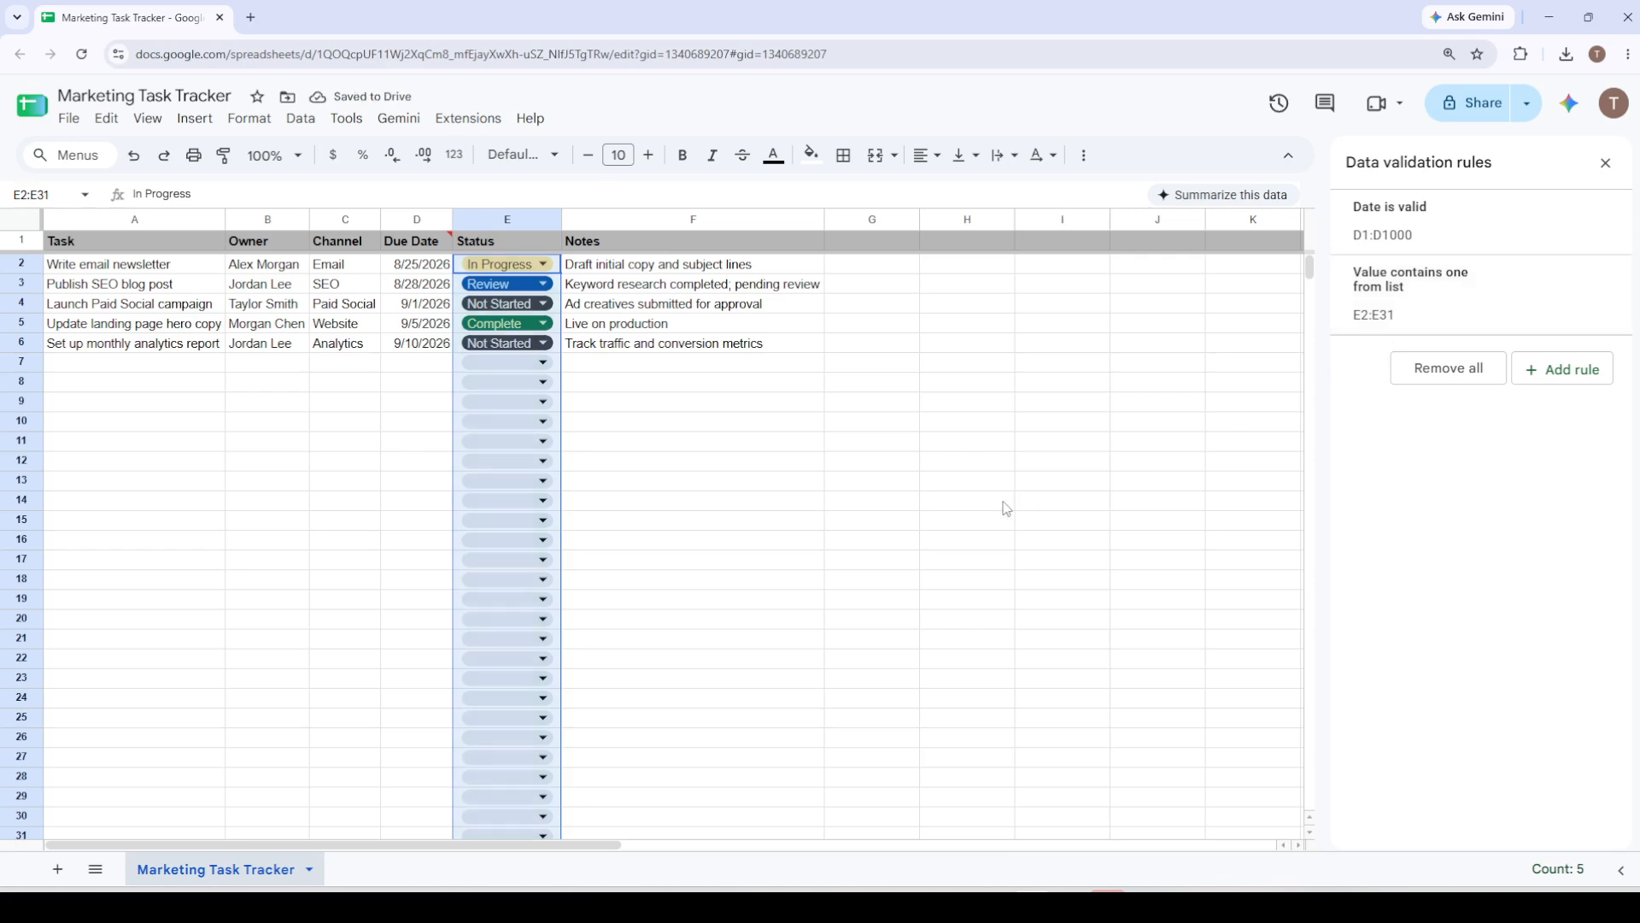
Examine the Status dropdown rule's advanced options for invalid-data handling and display style
{"action": "left_click", "coordinate": [1522, 314]}
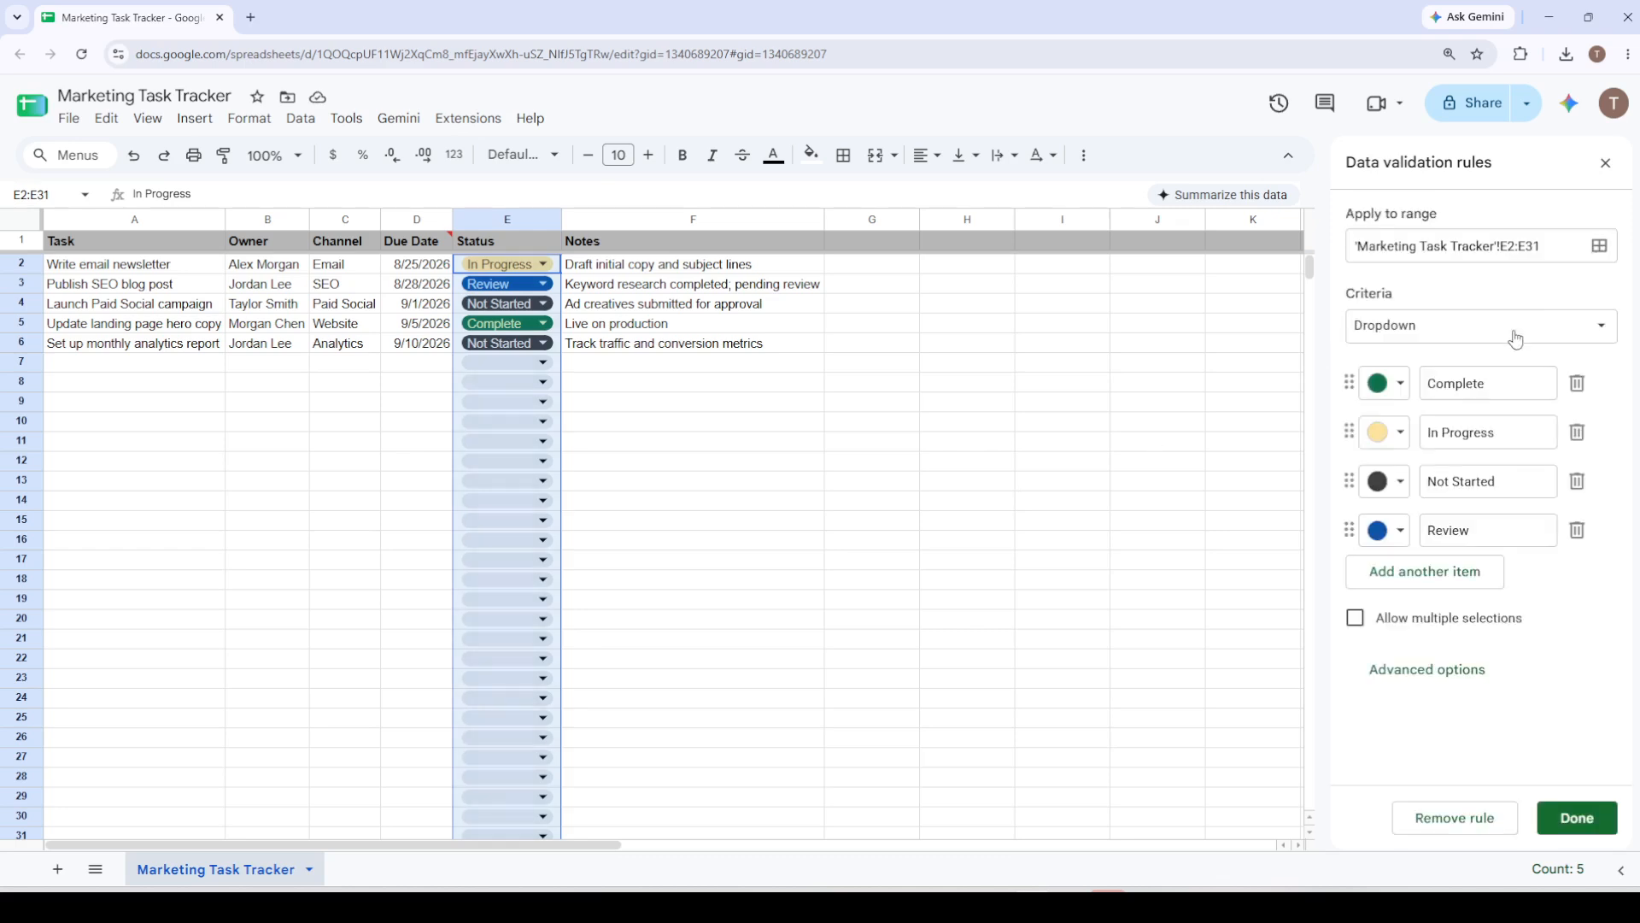
{"action": "left_click", "coordinate": [1394, 677]}
{"action": "scroll", "coordinate": [1450, 706], "scroll_direction": "down", "scroll_amount": 2}
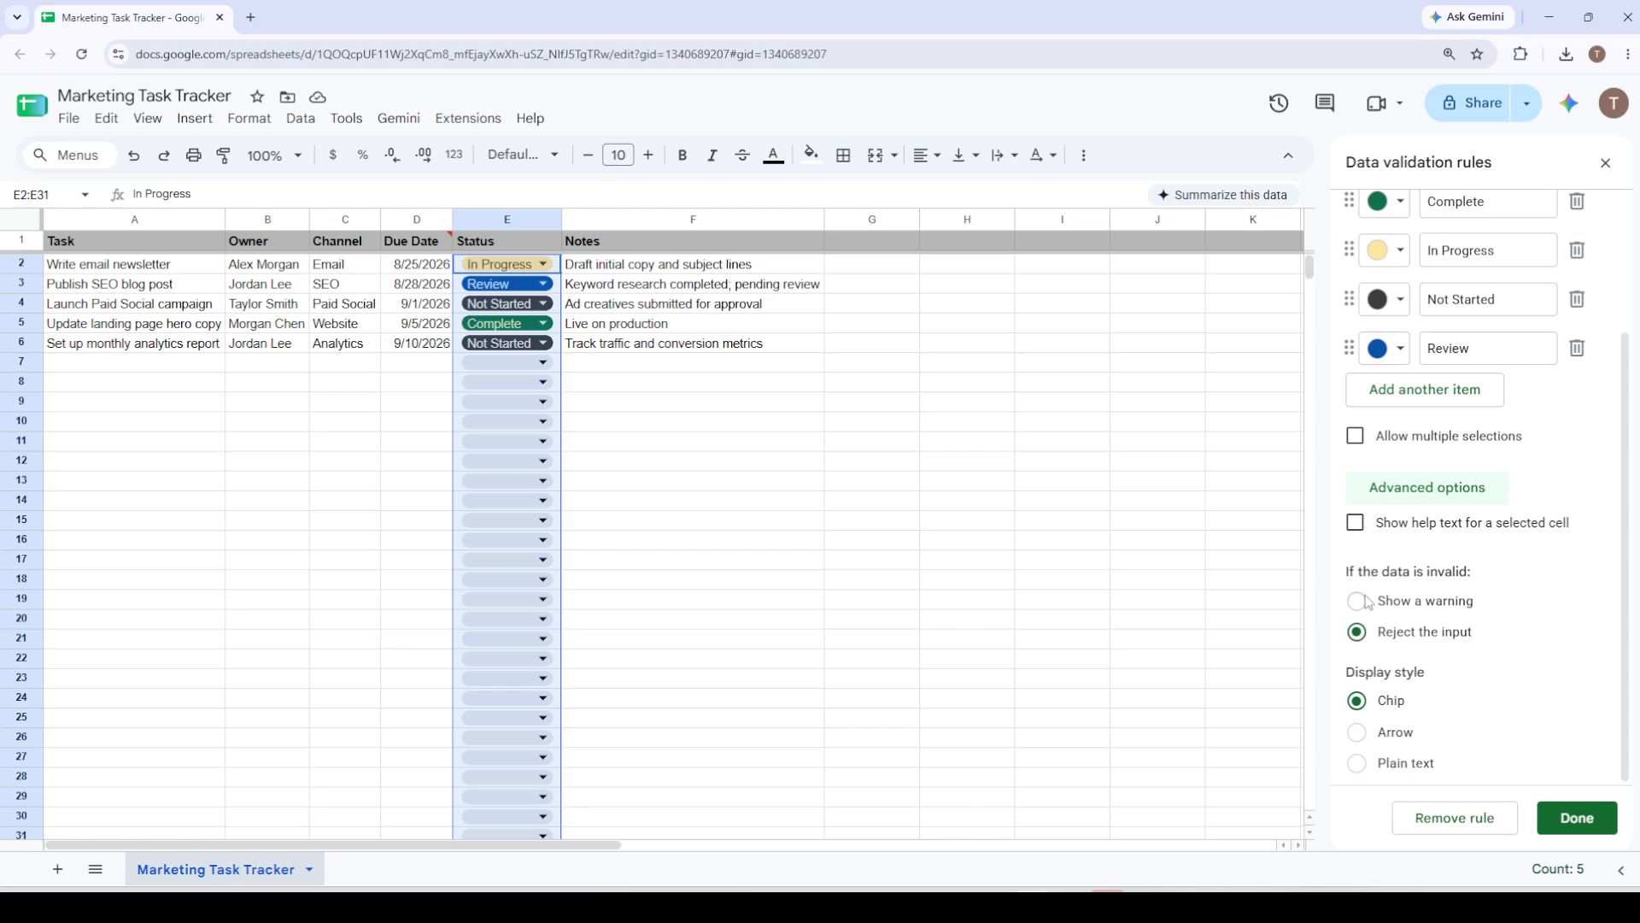
{"action": "left_click", "coordinate": [1563, 817]}
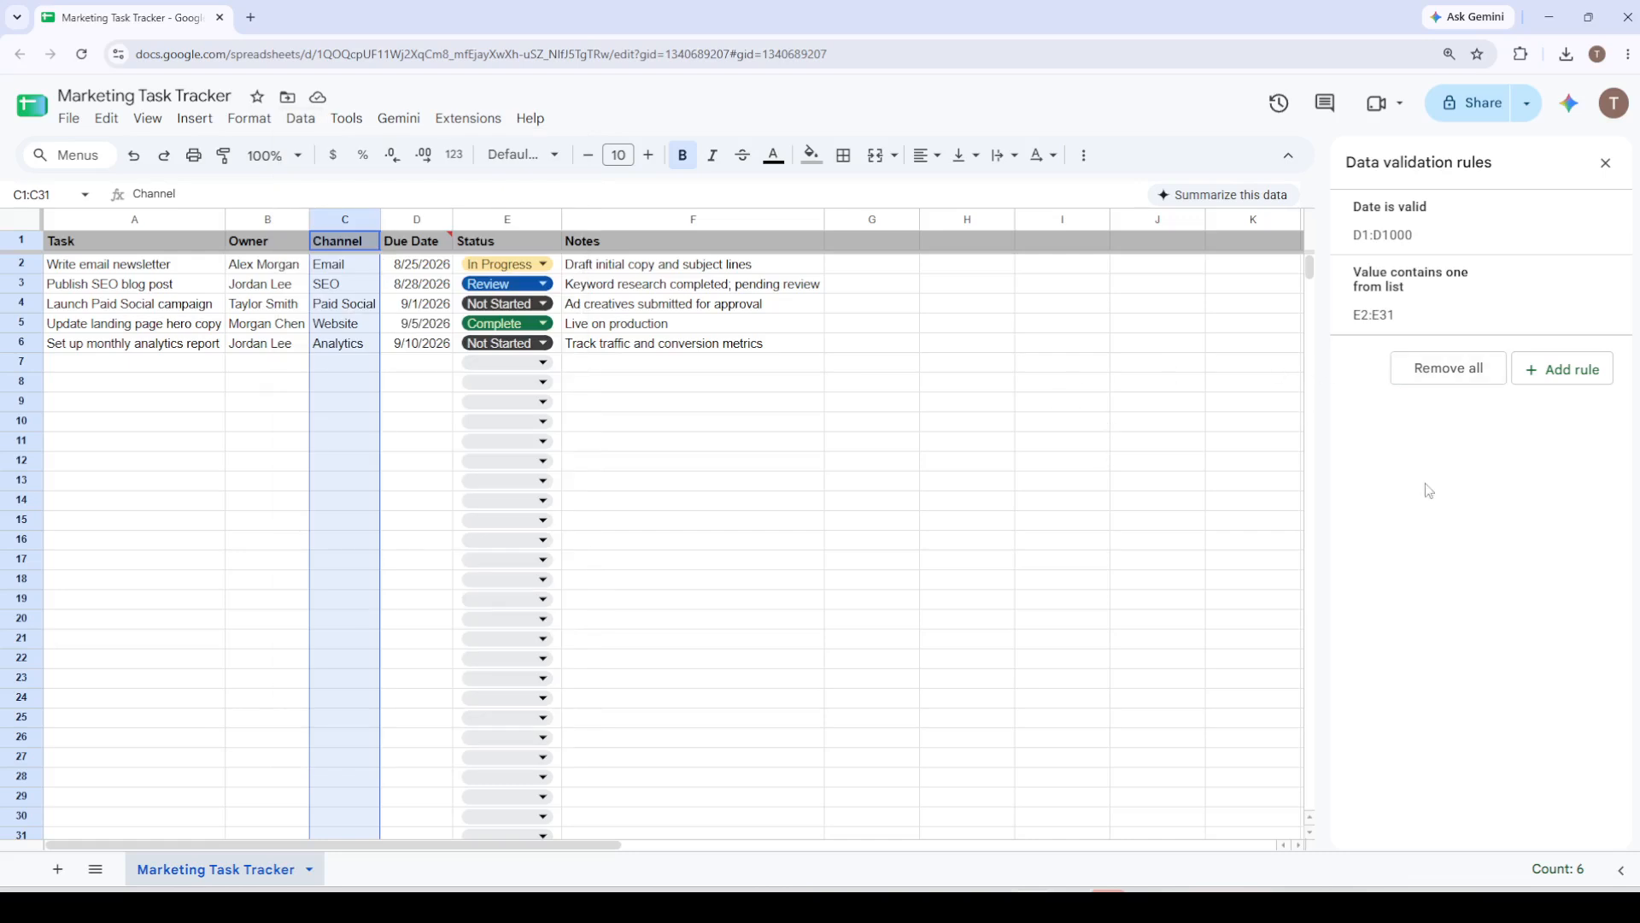
{"action": "left_click", "coordinate": [1563, 371]}
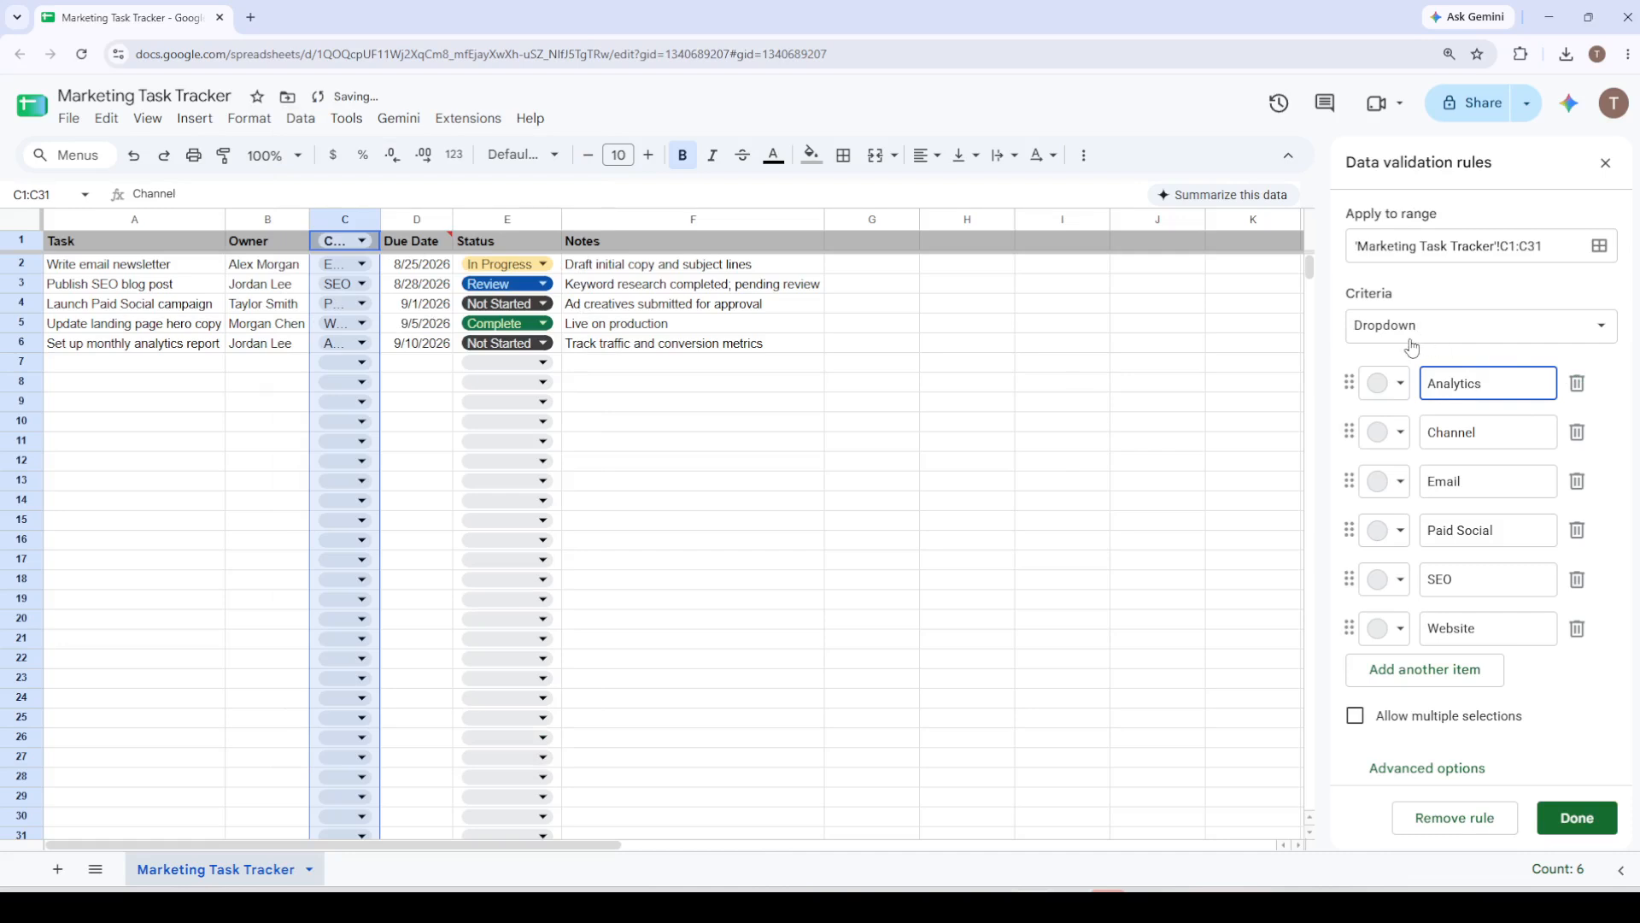
{"action": "left_click", "coordinate": [1550, 816]}
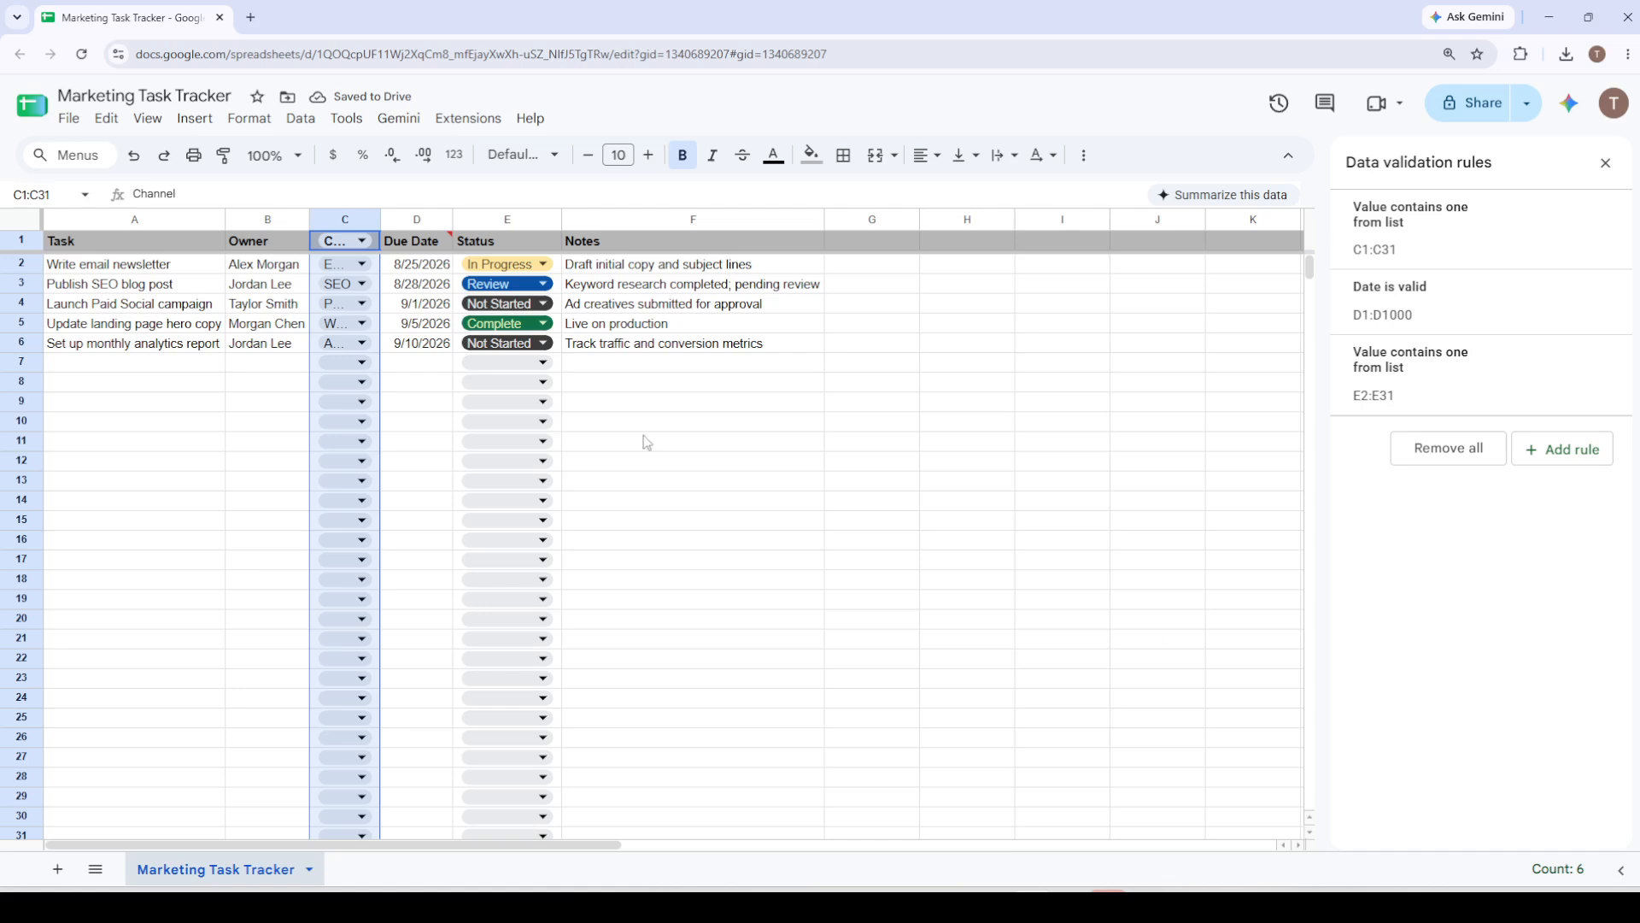
{"action": "double_click", "coordinate": [380, 220]}
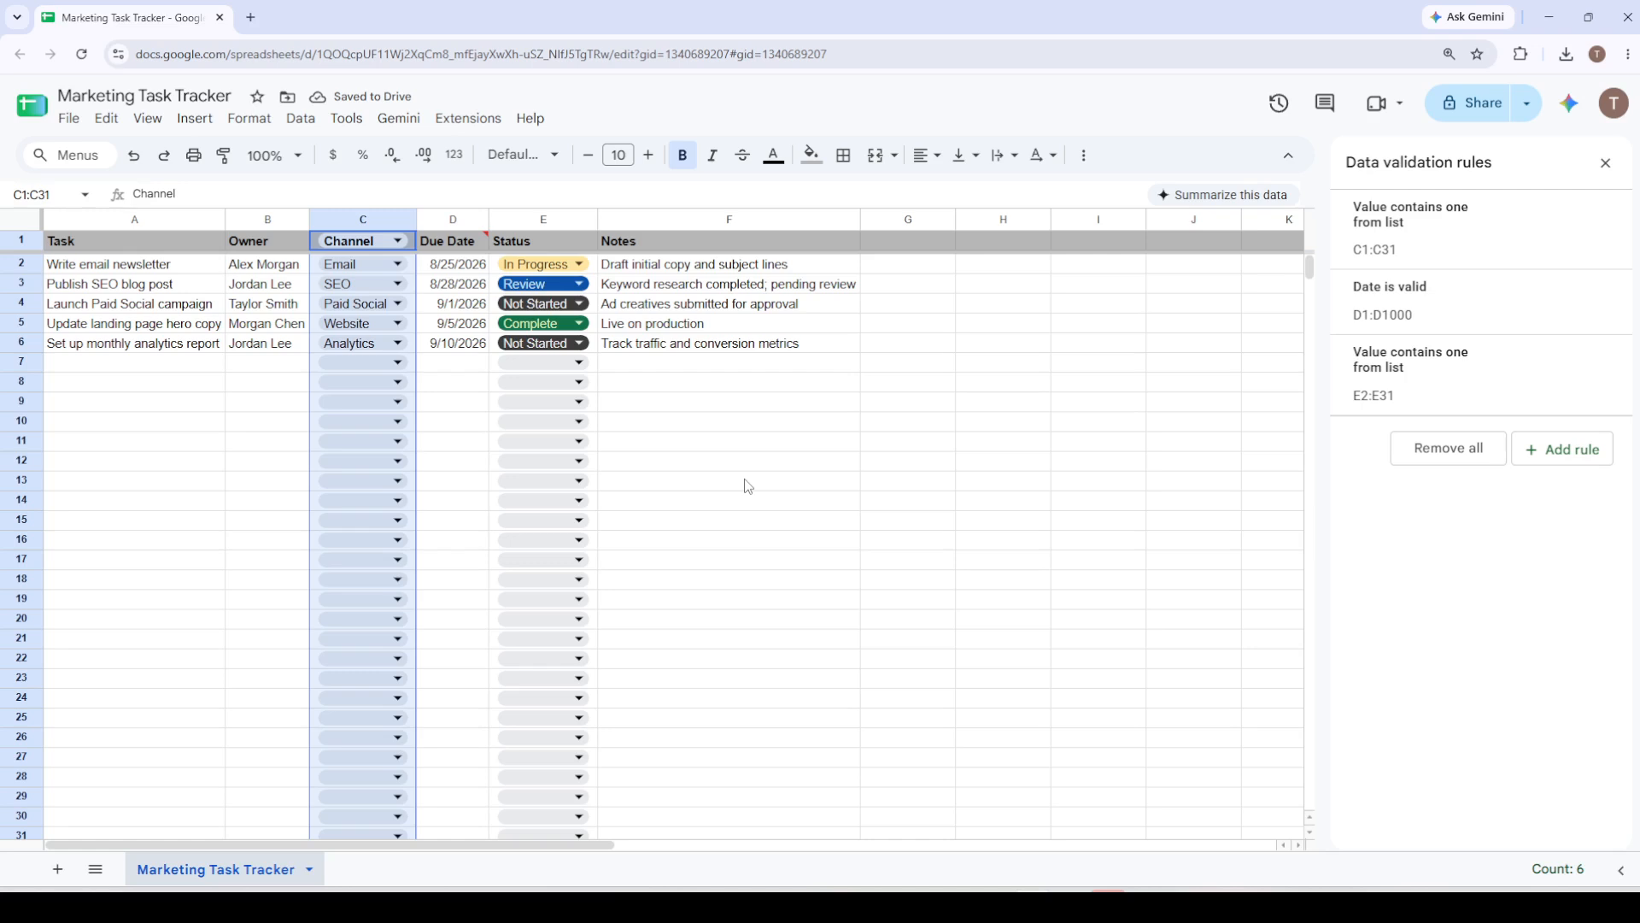
{"action": "key", "text": "ctrl+z"}
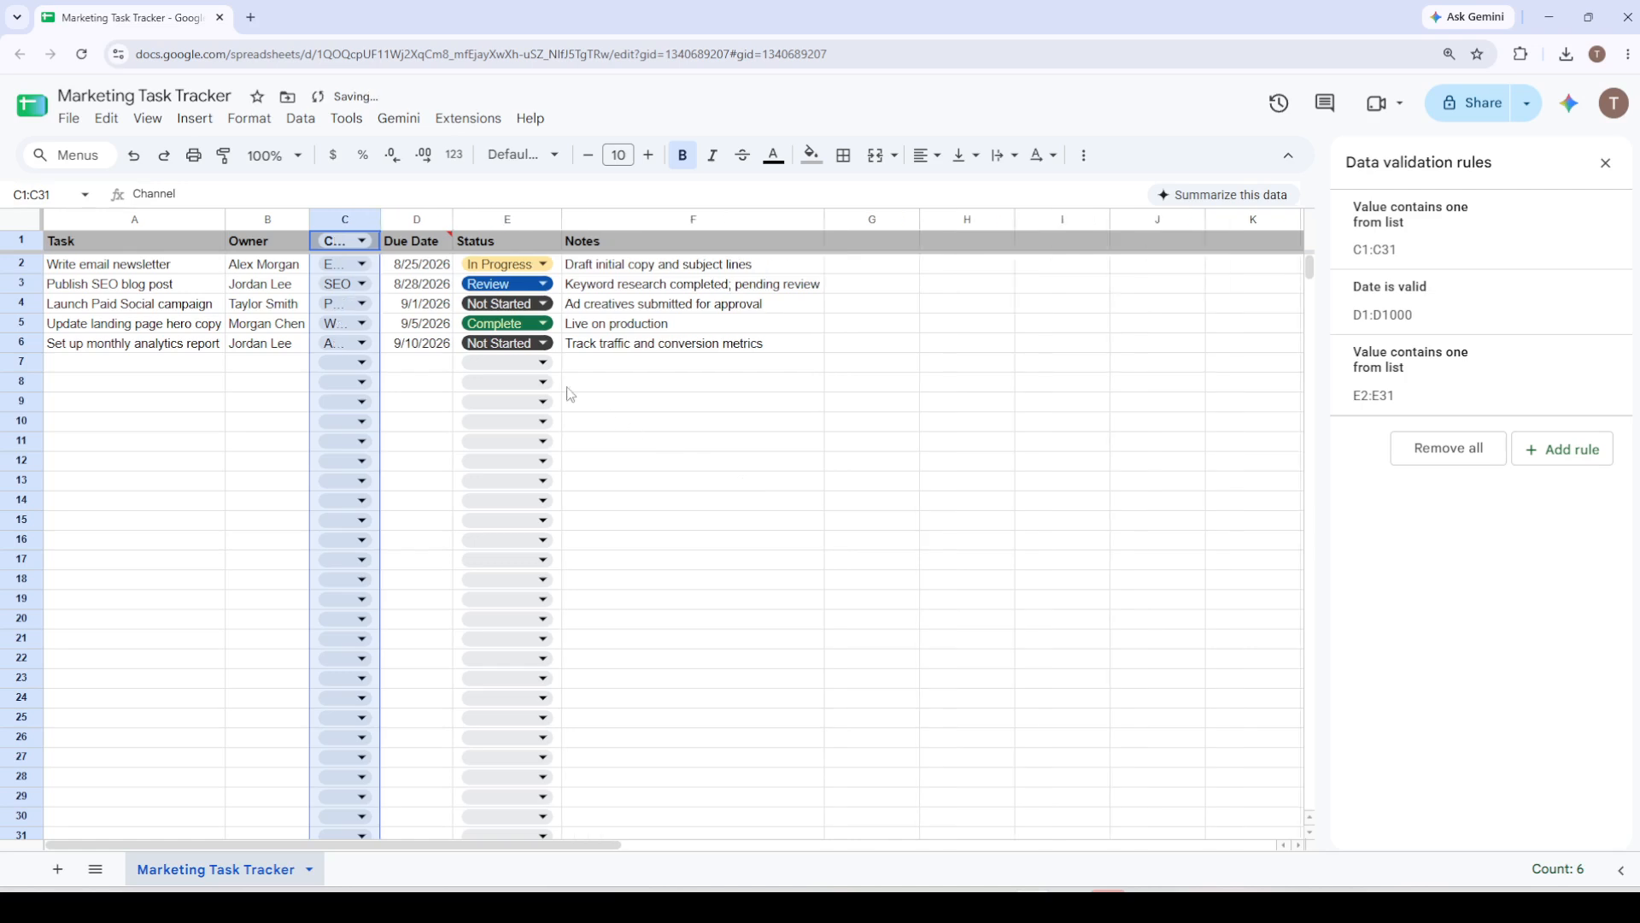
Add a dropdown rule to C2:C31 with Analytics, Email, Paid Social, SEO and Website, and widen the Channel column to show full names
{"action": "left_click_drag", "start_coordinate": [368, 271], "coordinate": [347, 834]}
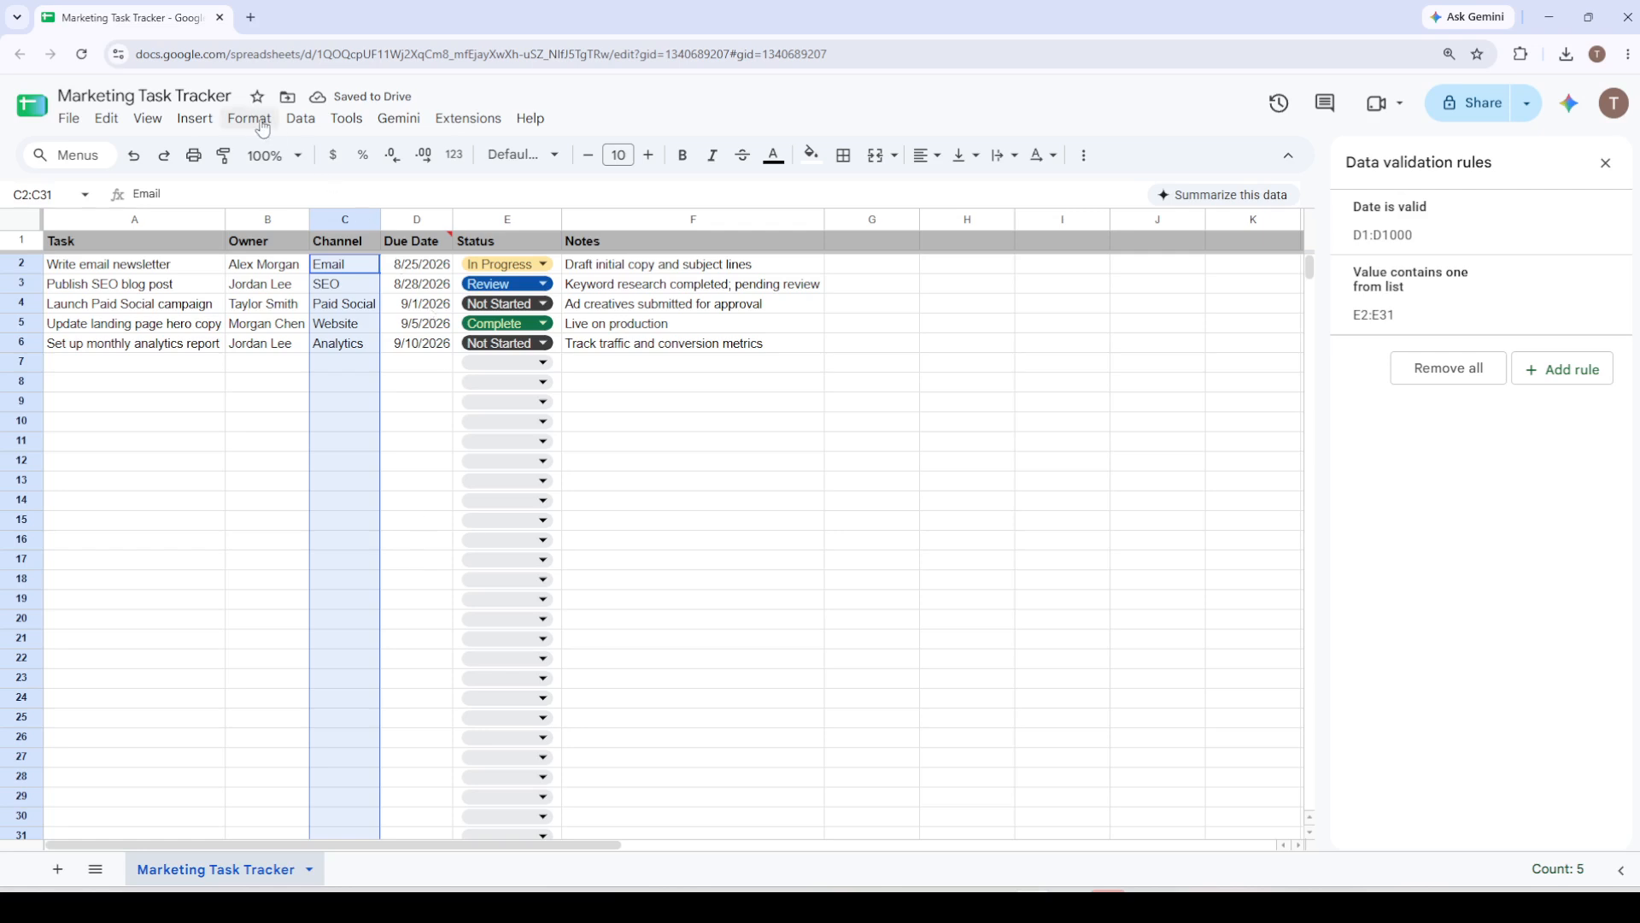
{"action": "left_click", "coordinate": [1570, 376]}
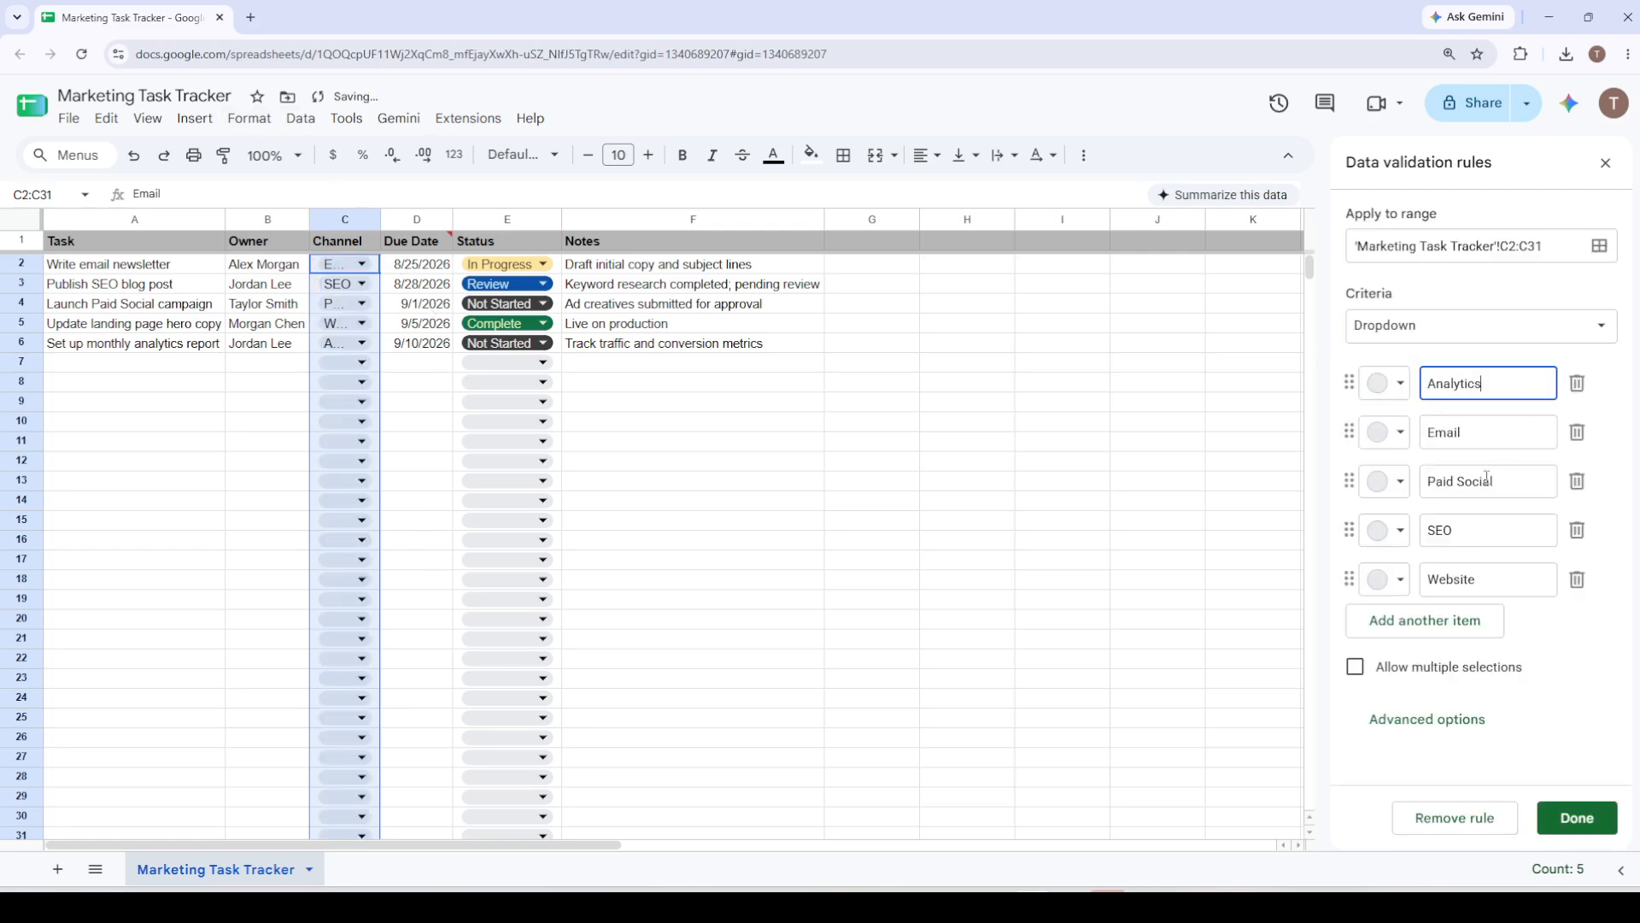
{"action": "left_click", "coordinate": [1591, 833]}
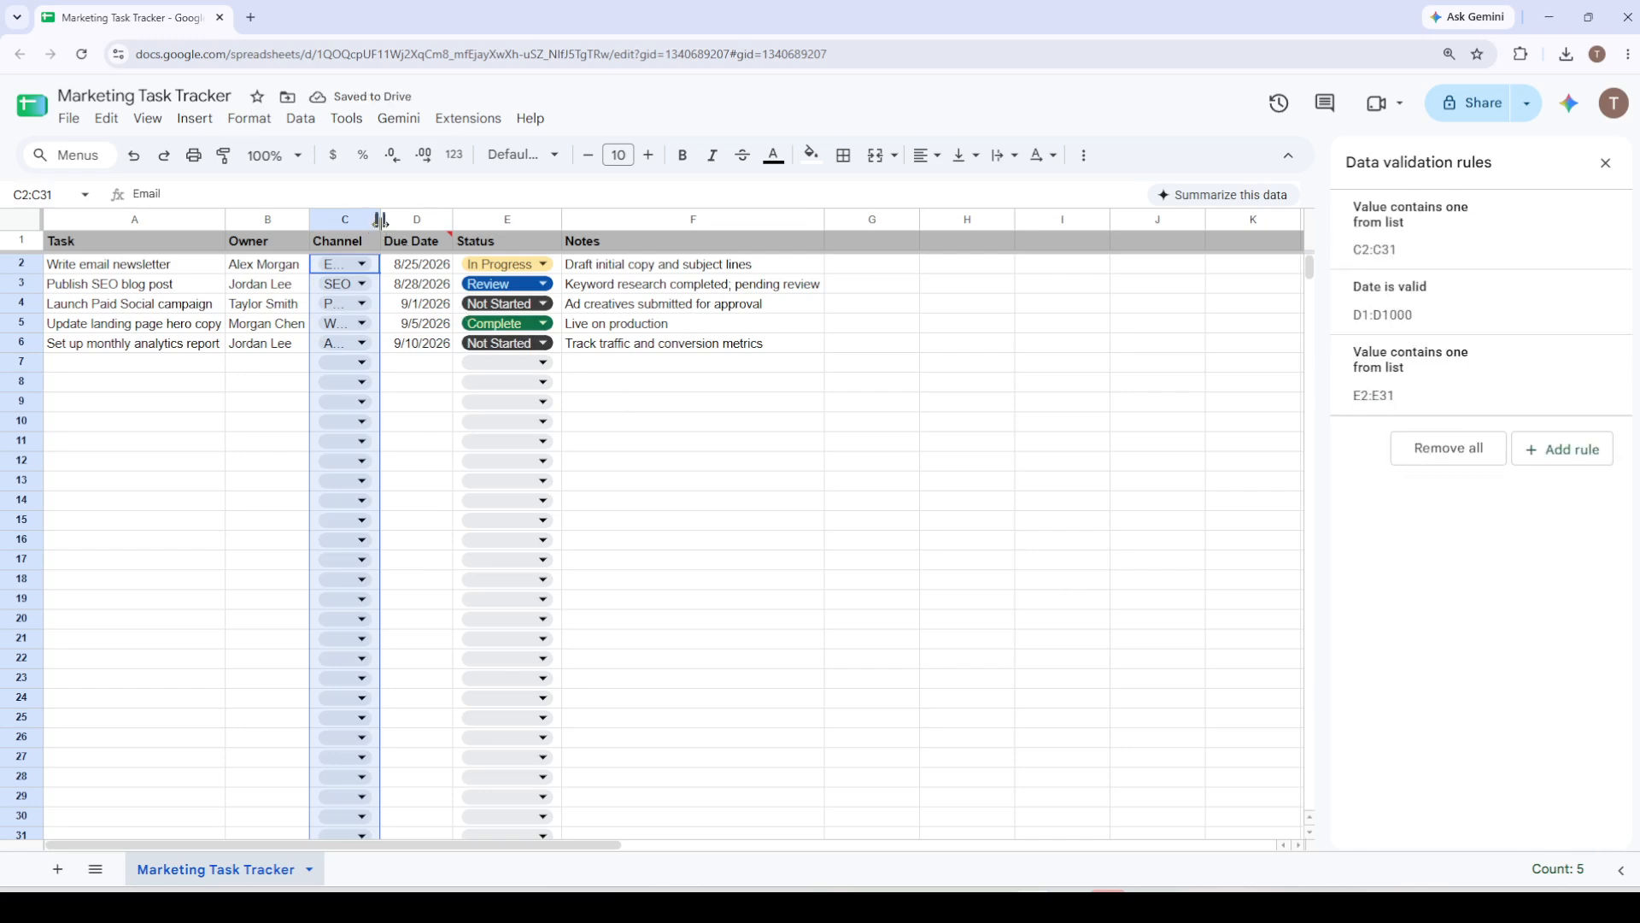
{"action": "left_click_drag", "start_coordinate": [382, 221], "coordinate": [417, 221]}
{"action": "left_click", "coordinate": [922, 566]}
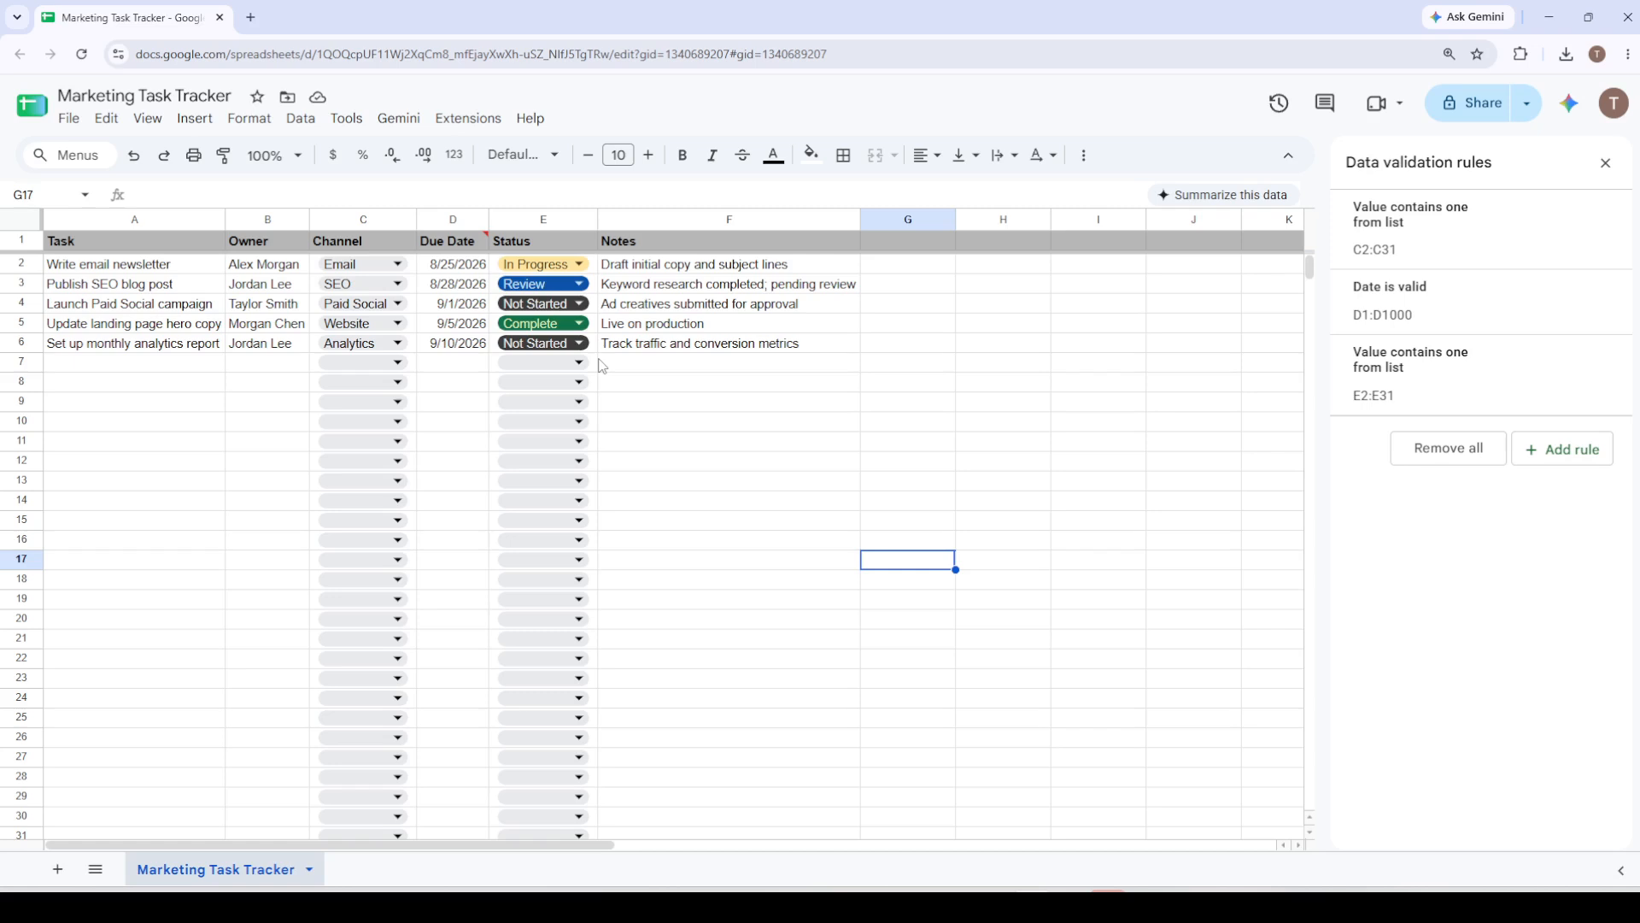
Test the Status dropdown rule by entering the unlisted value "nearly done" in E7 and dismiss the resulting message
{"action": "left_click", "coordinate": [534, 371]}
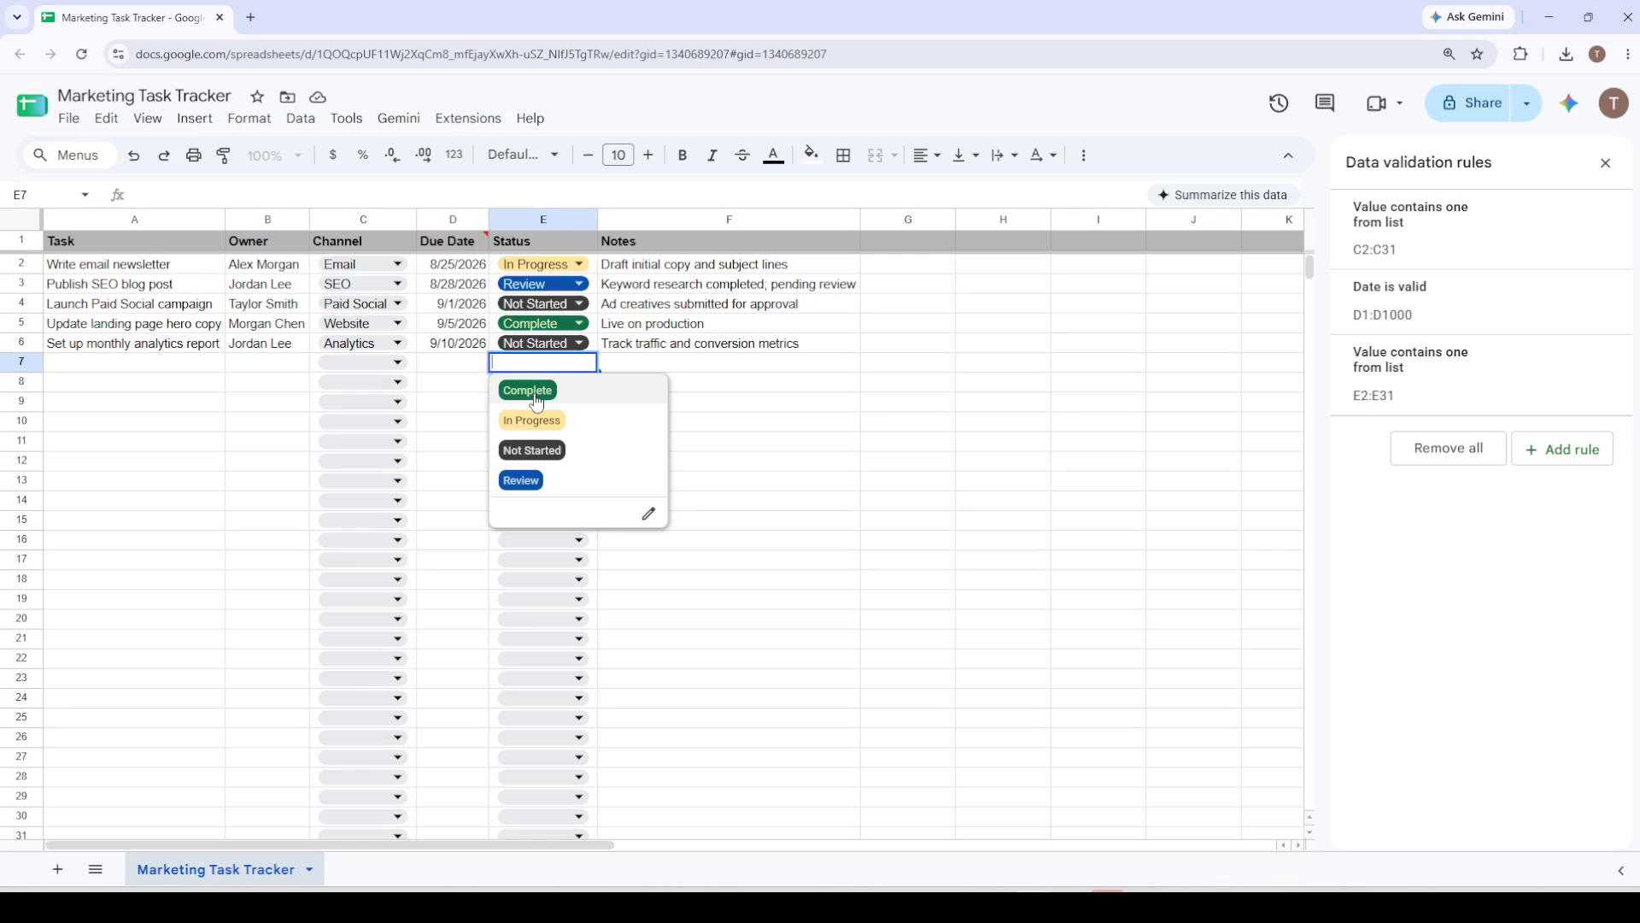
{"action": "type", "text": "nearly done"}
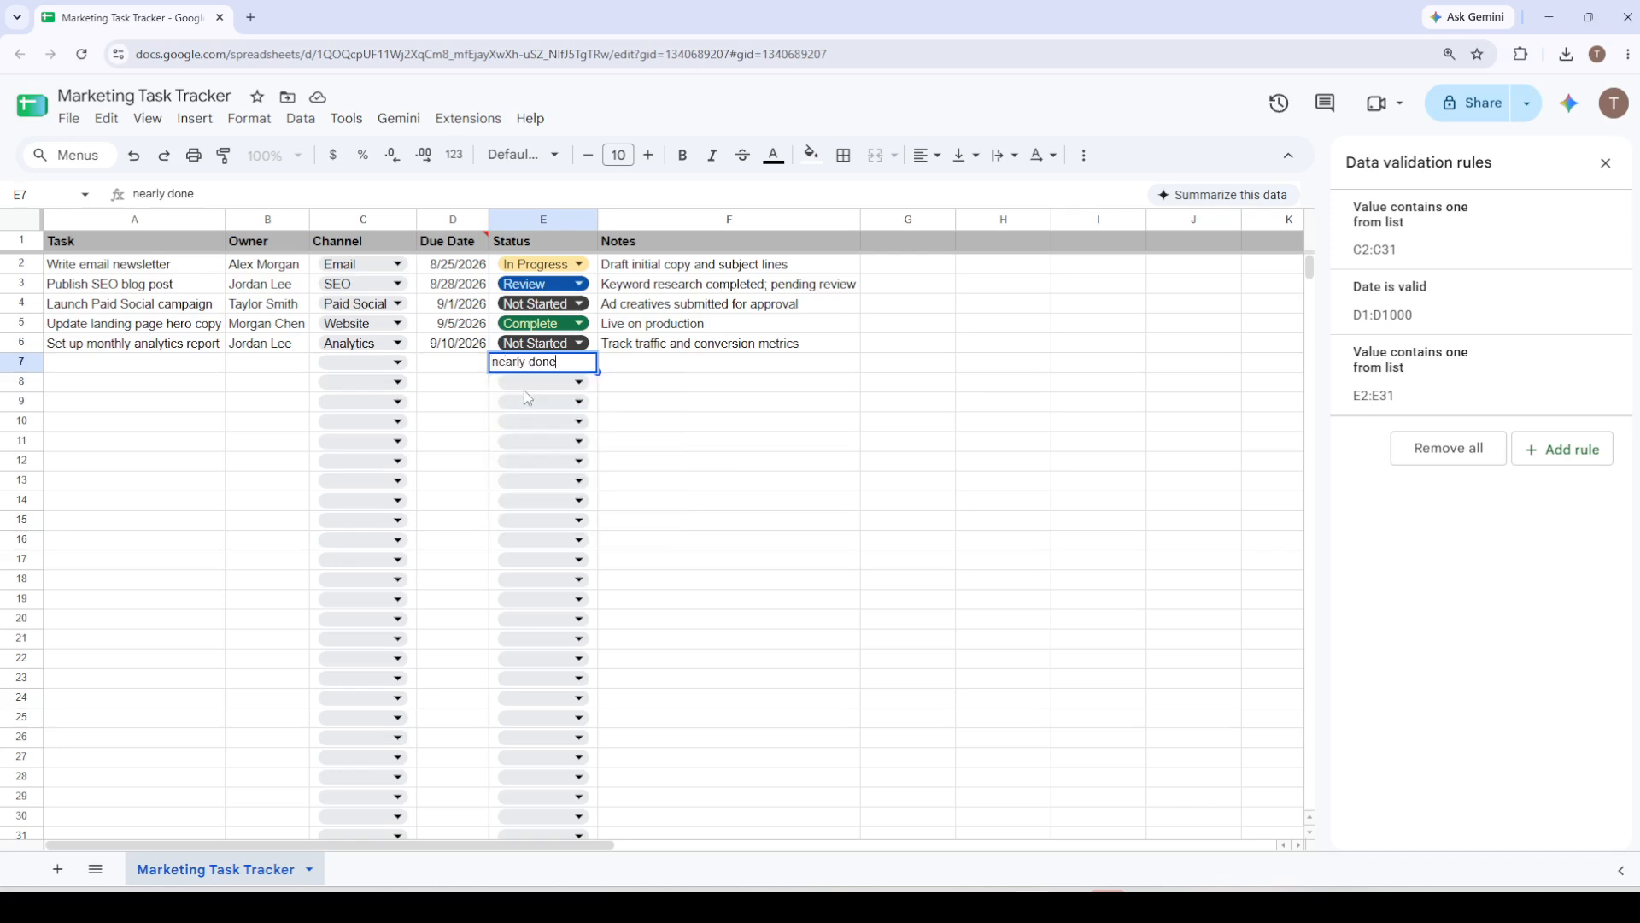
{"action": "key", "text": "Return"}
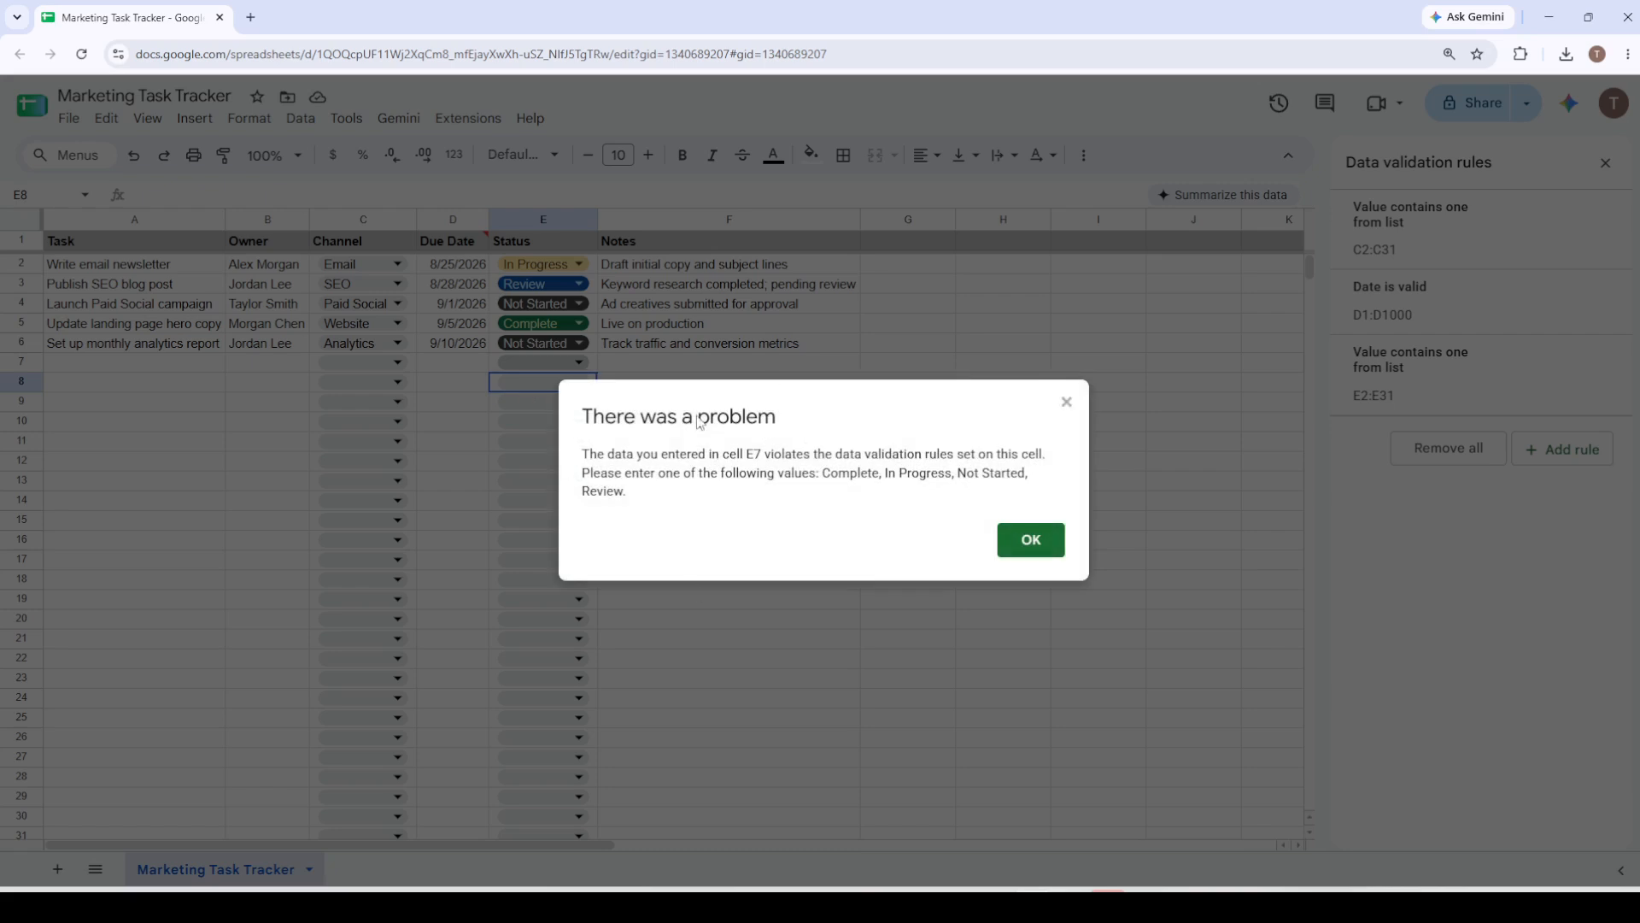
{"action": "left_click", "coordinate": [1056, 551]}
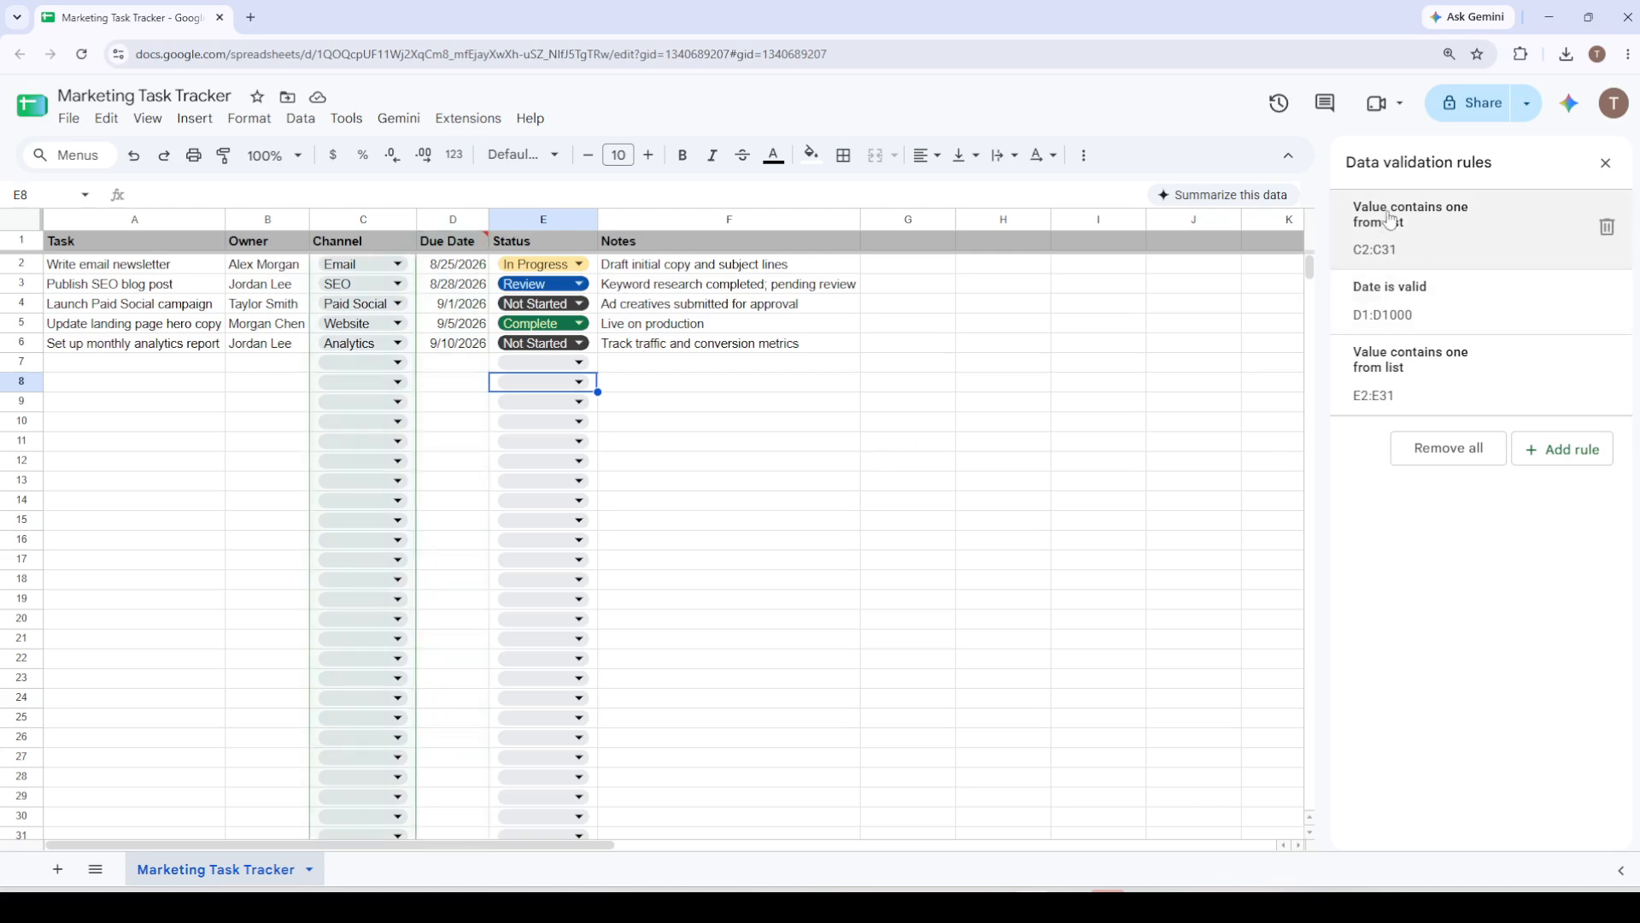
Create a filter over the task table A1:F6 and view the Status column's filter options without applying any
{"action": "left_click", "coordinate": [1605, 163]}
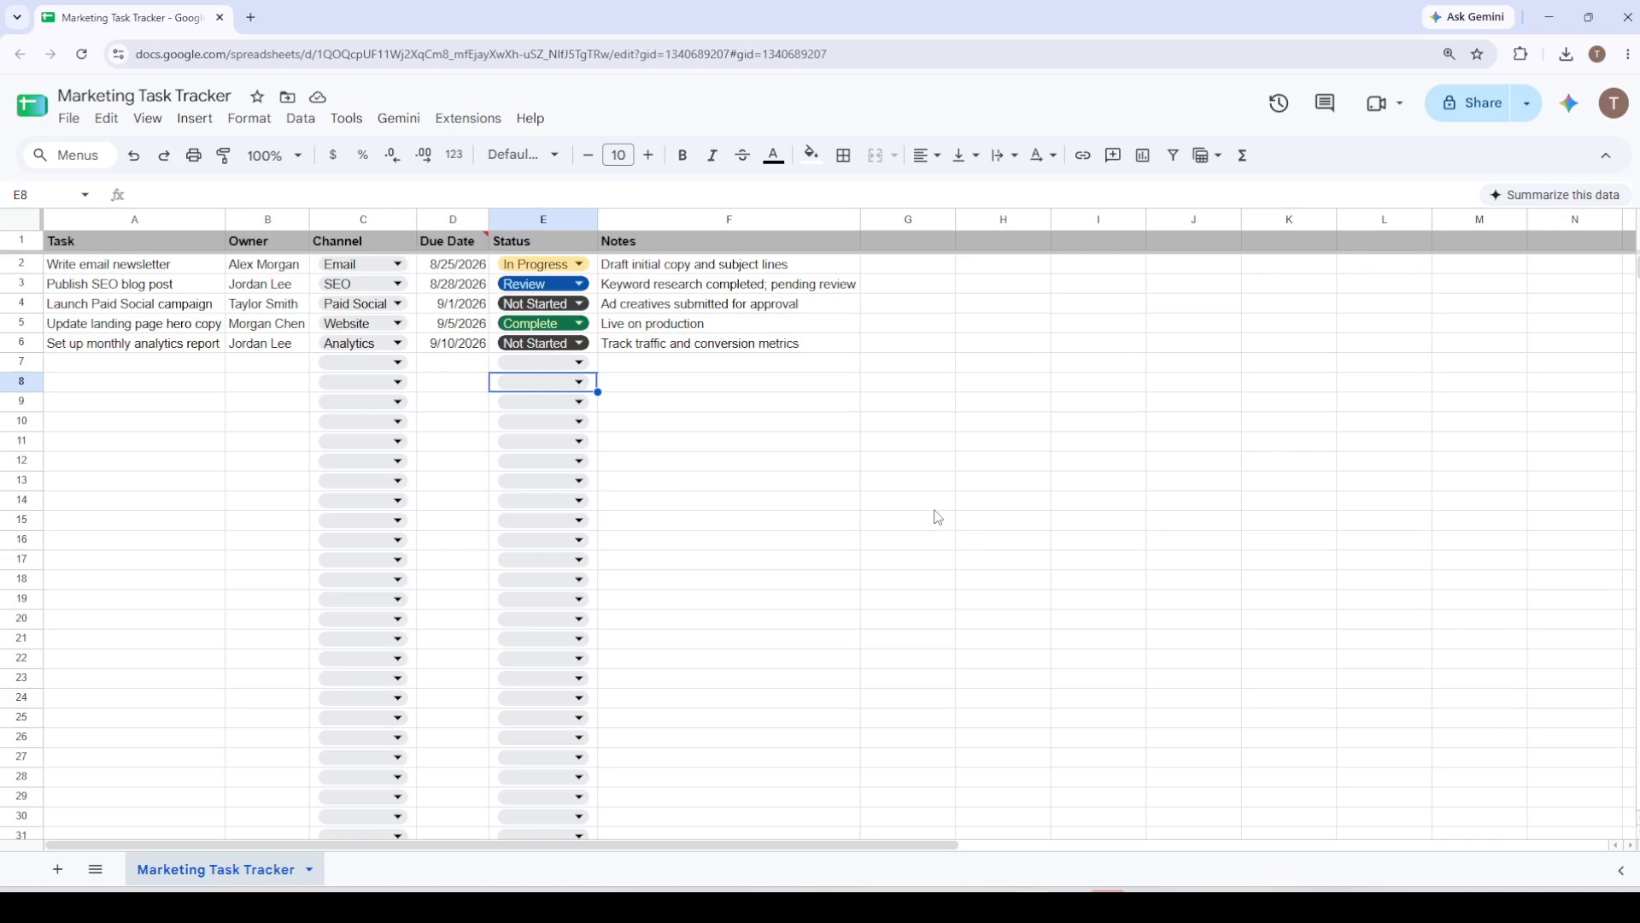
{"action": "left_click", "coordinate": [865, 507]}
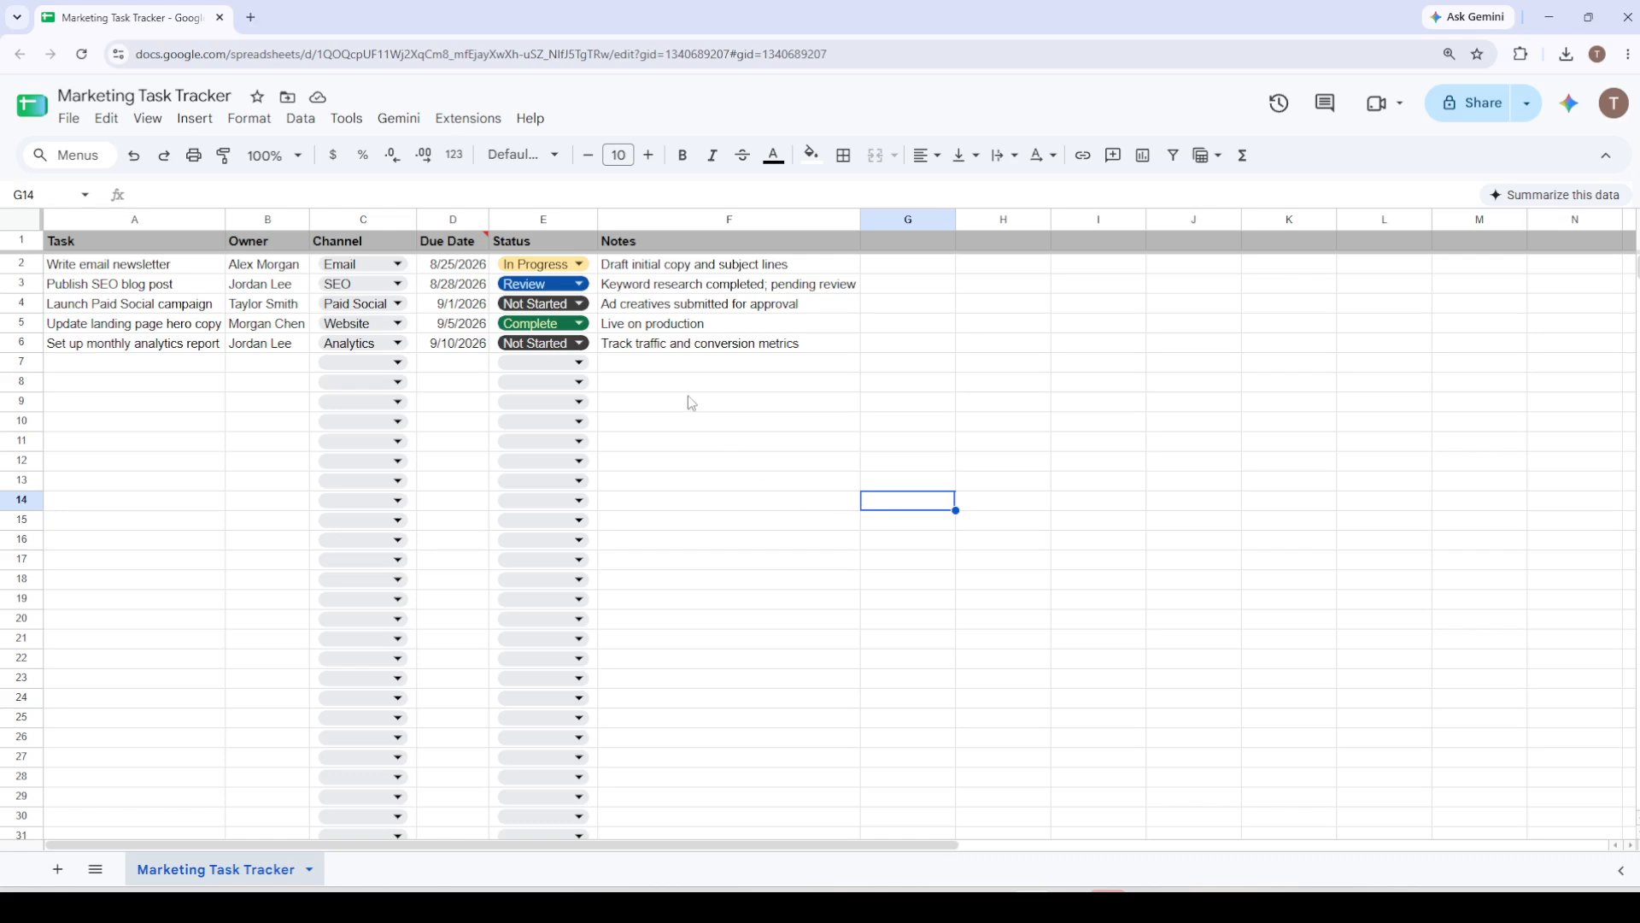
{"action": "left_click", "coordinate": [545, 241]}
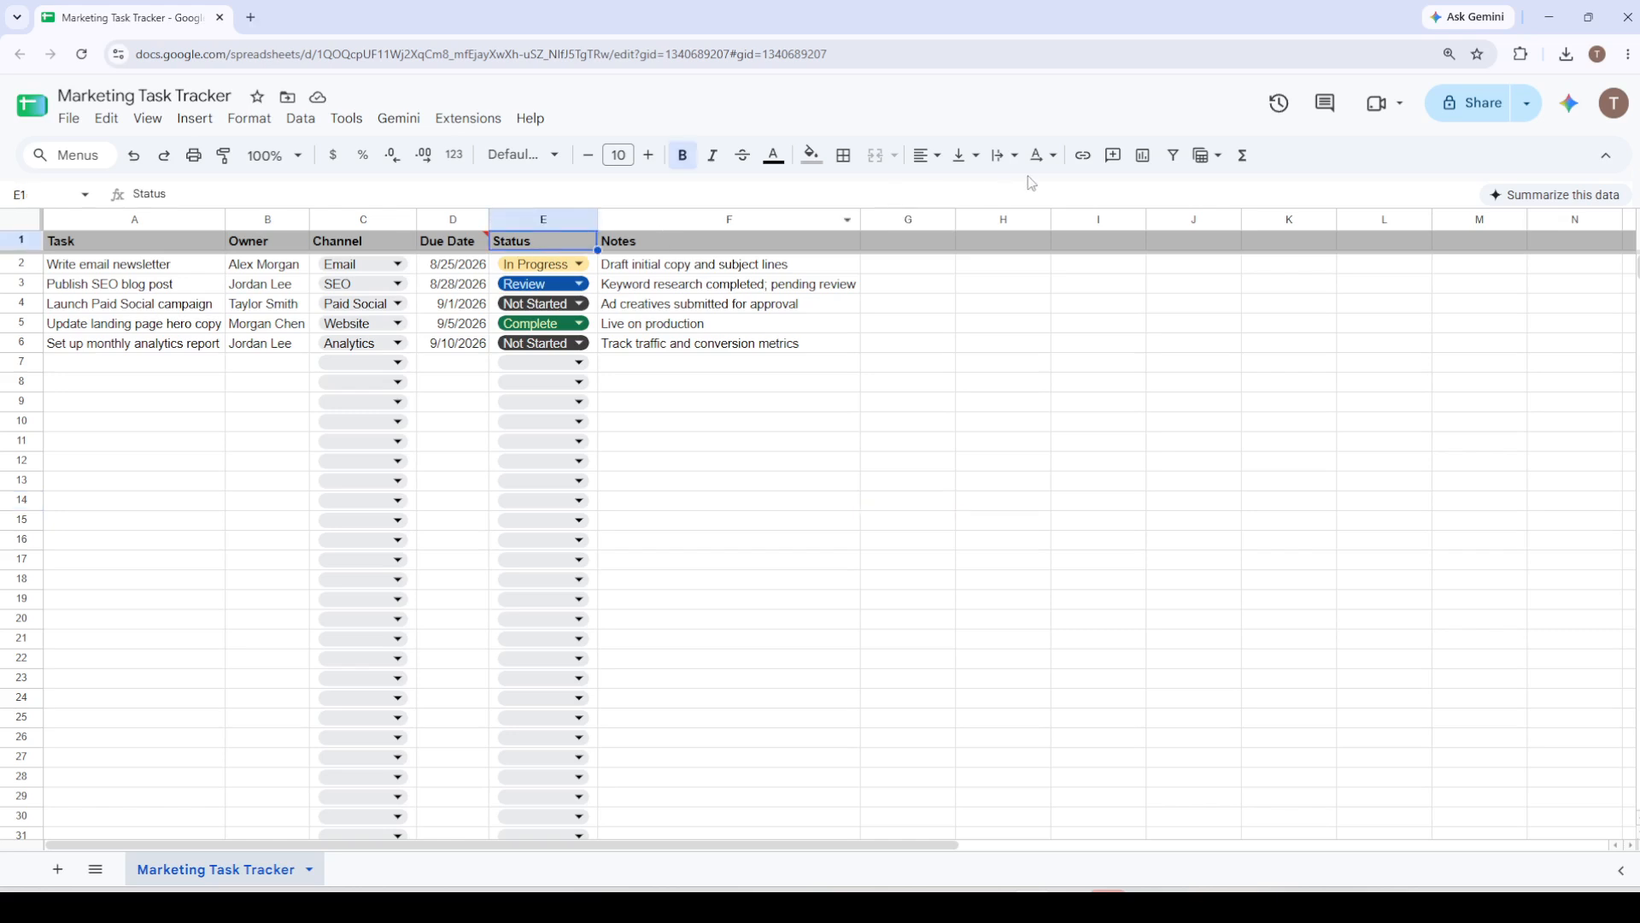
{"action": "left_click", "coordinate": [1173, 155]}
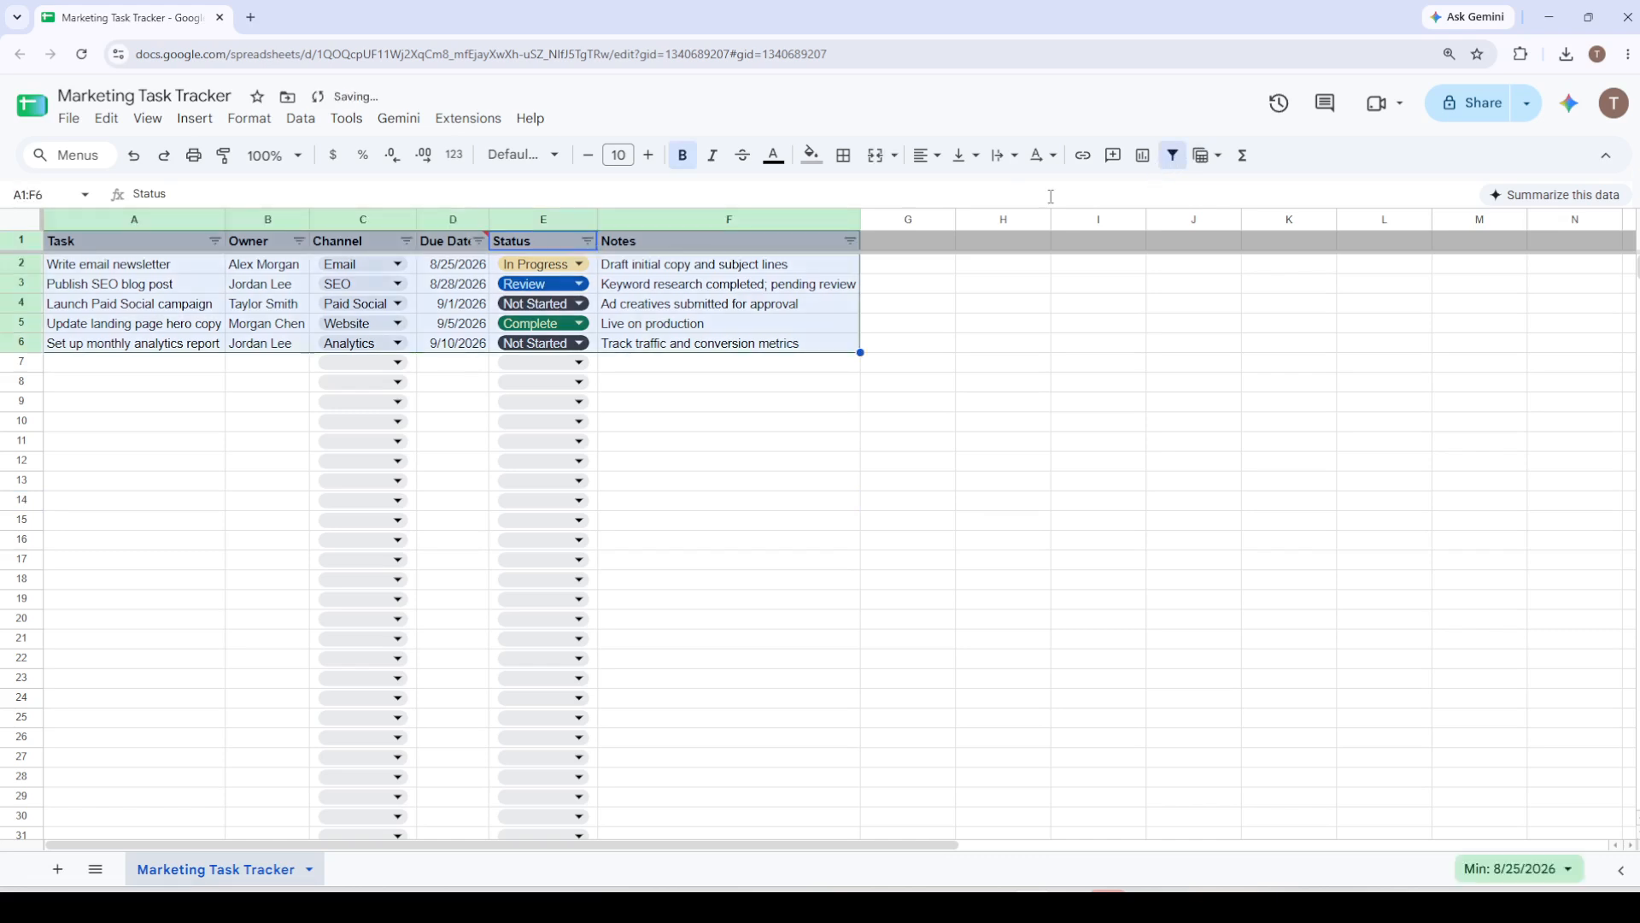
{"action": "left_click", "coordinate": [588, 242]}
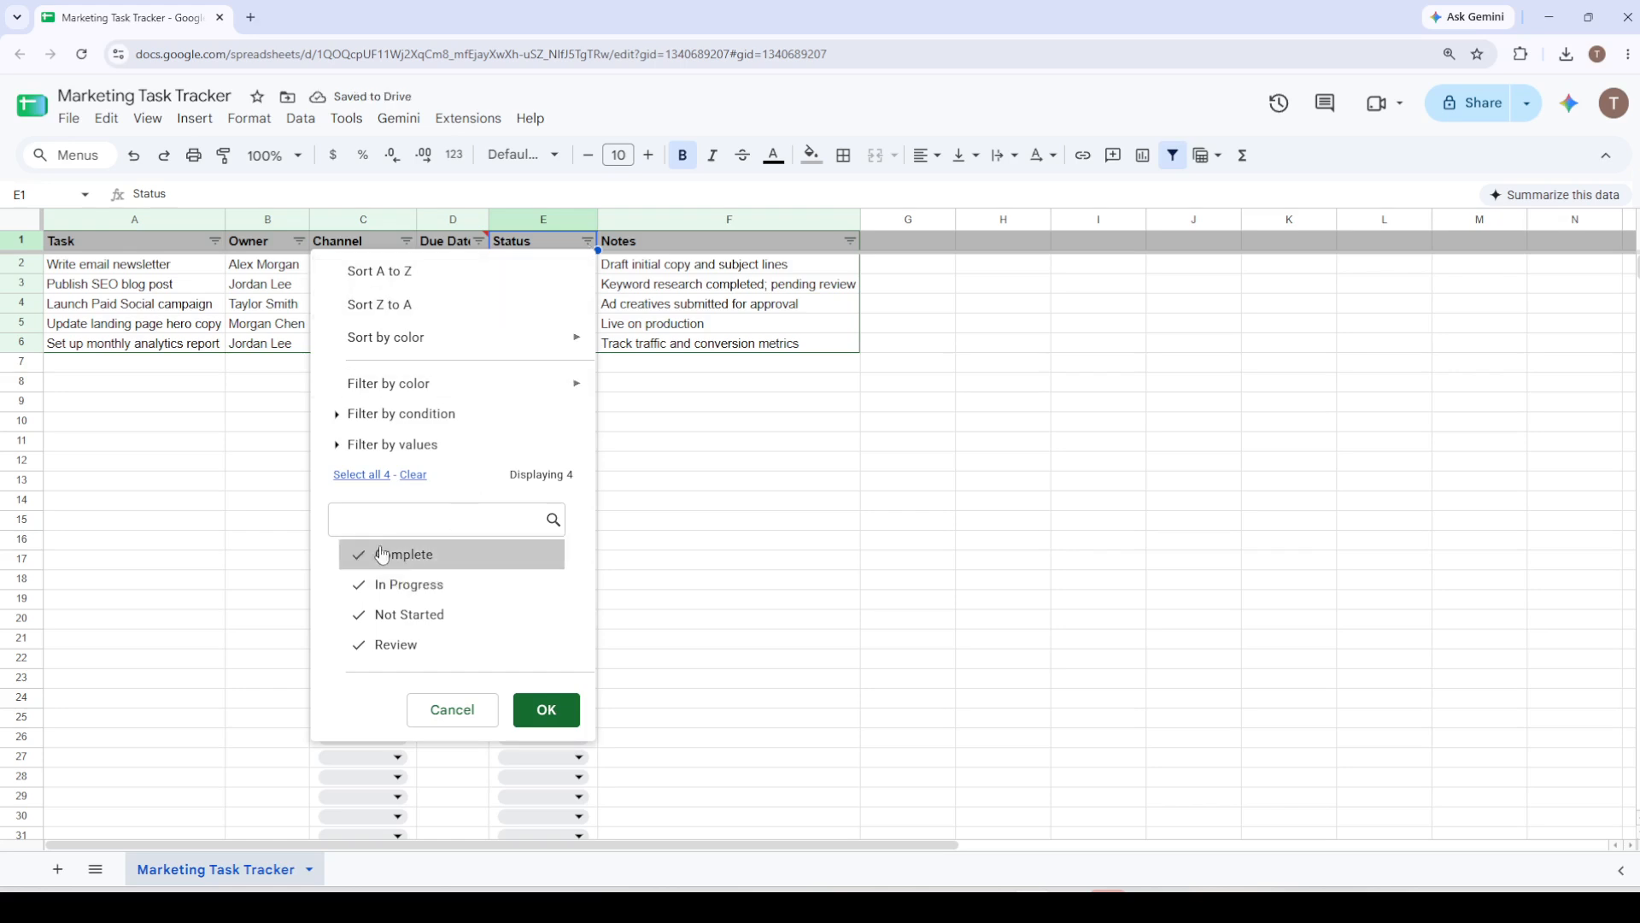
{"action": "left_click", "coordinate": [850, 541]}
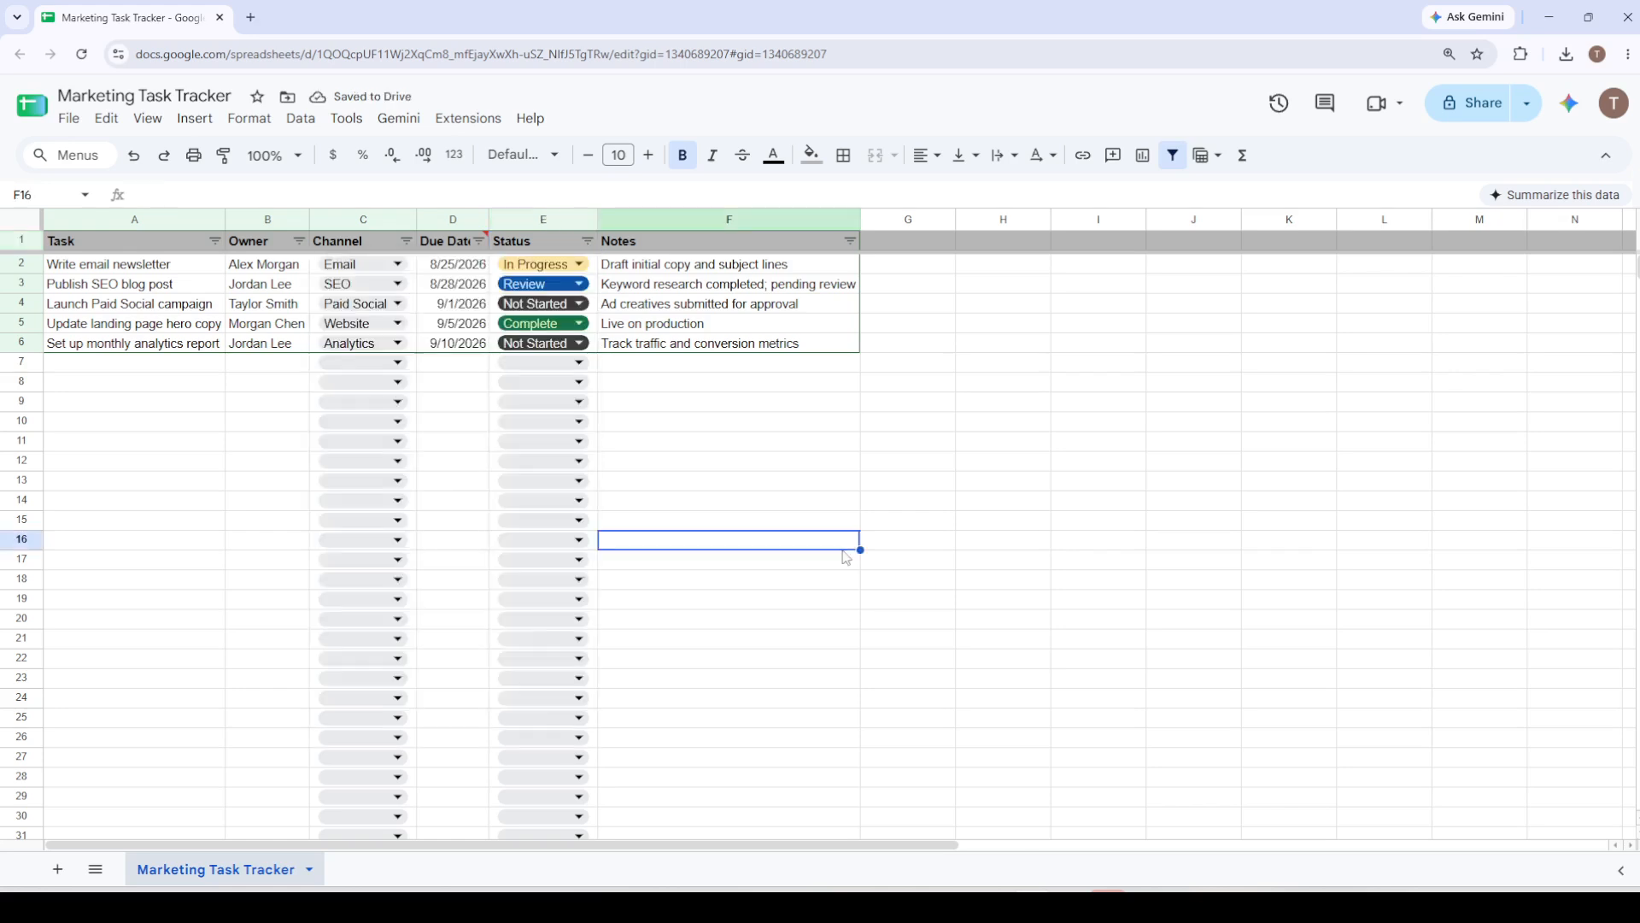
{"action": "left_click", "coordinate": [702, 409]}
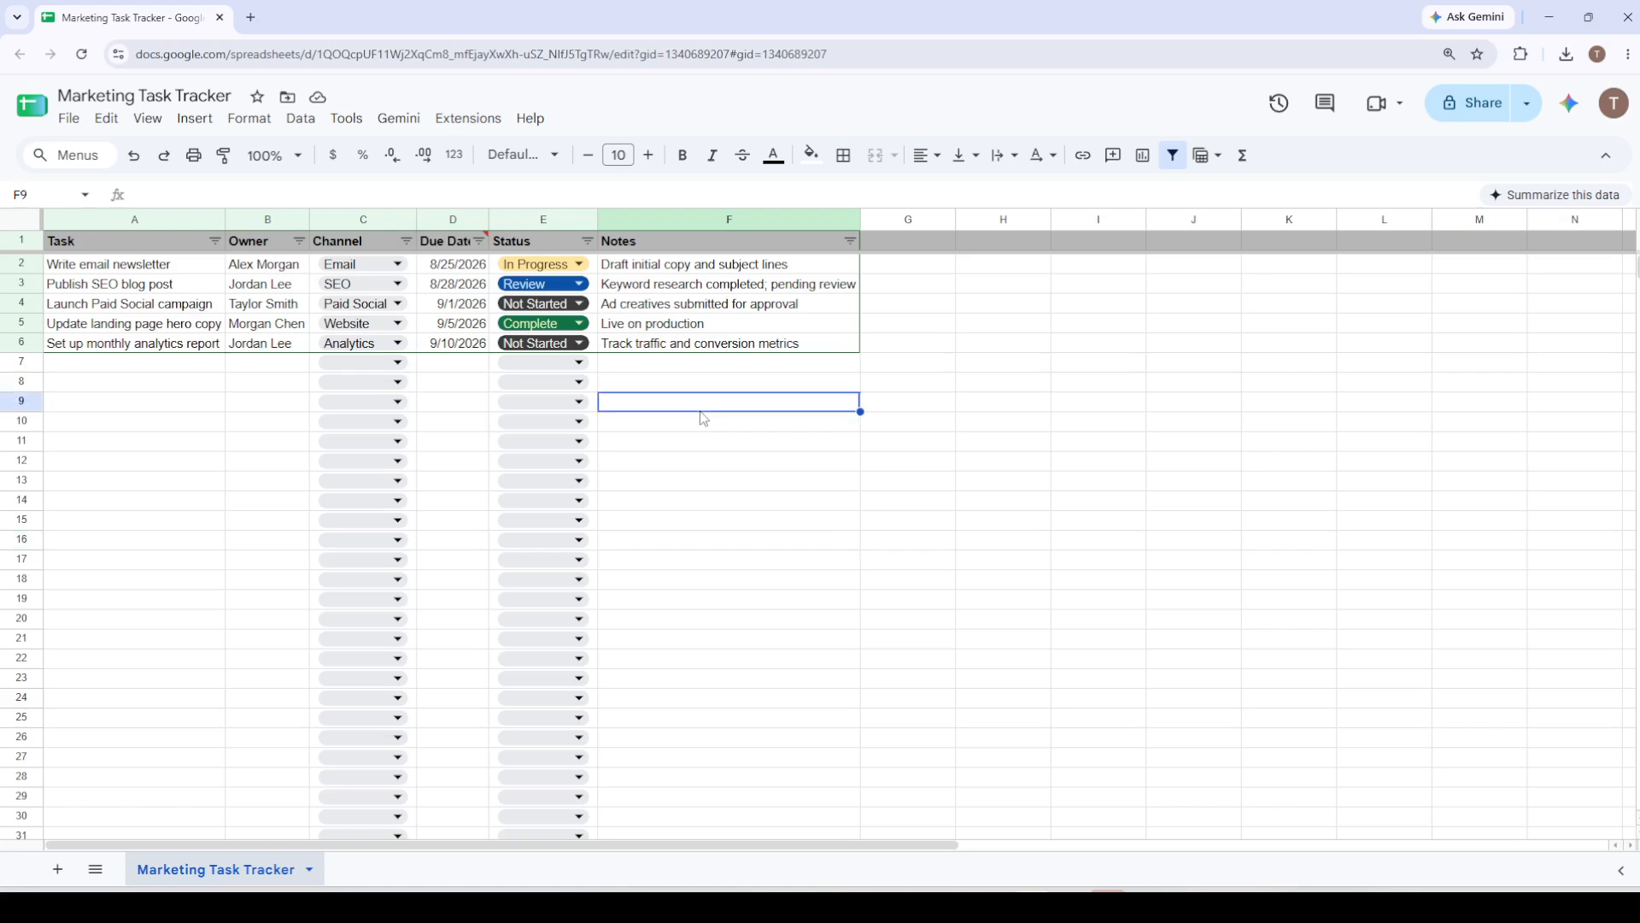